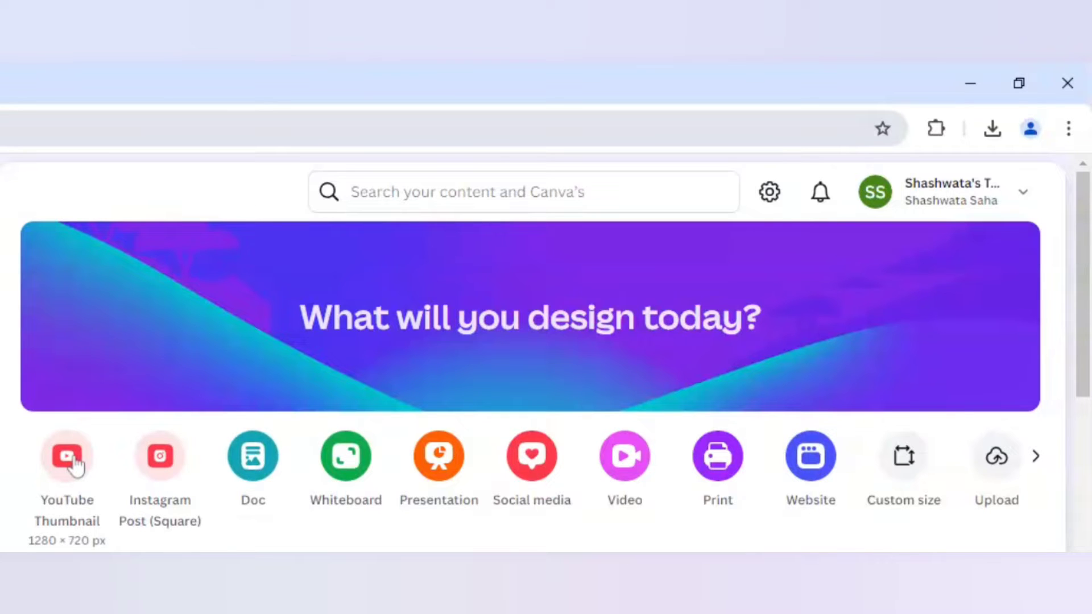
Create a new blank 1280 × 720 YouTube Thumbnail design
left_click(69, 458)
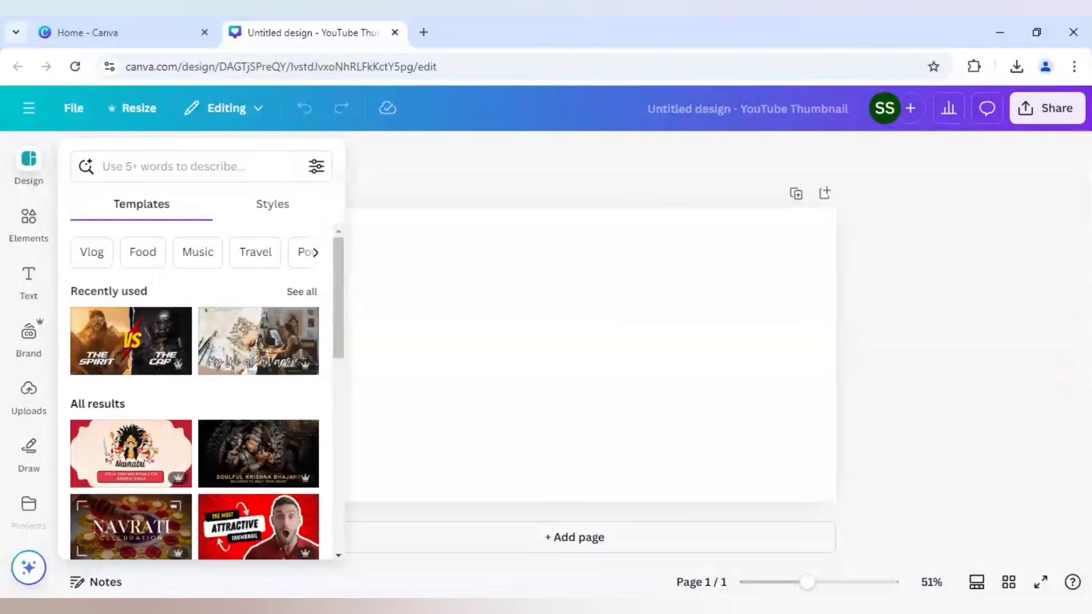
Make the page background black
left_click(455, 323)
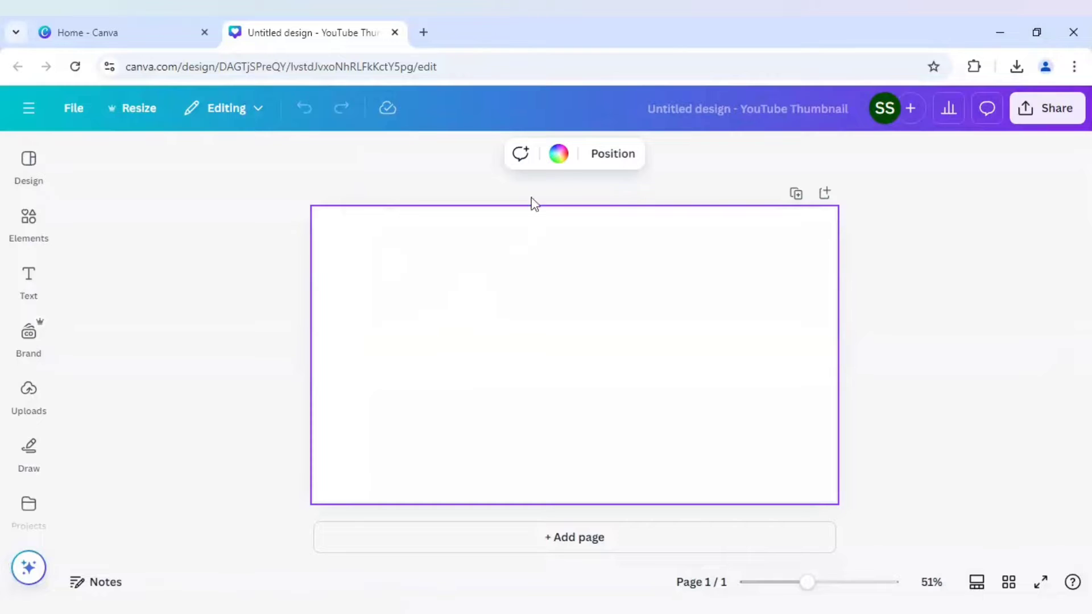
left_click(559, 155)
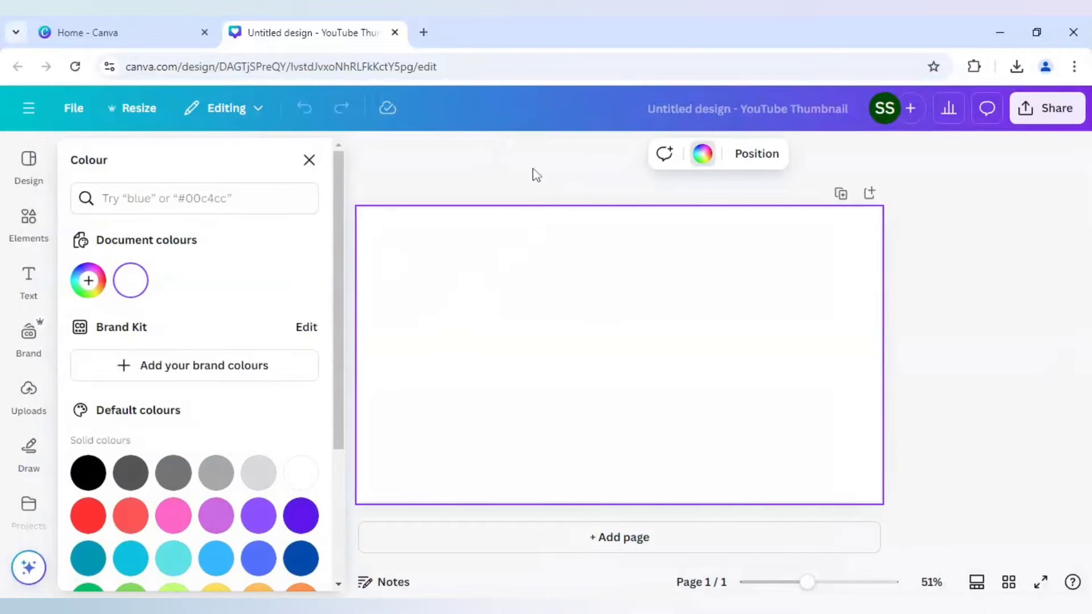
left_click(87, 474)
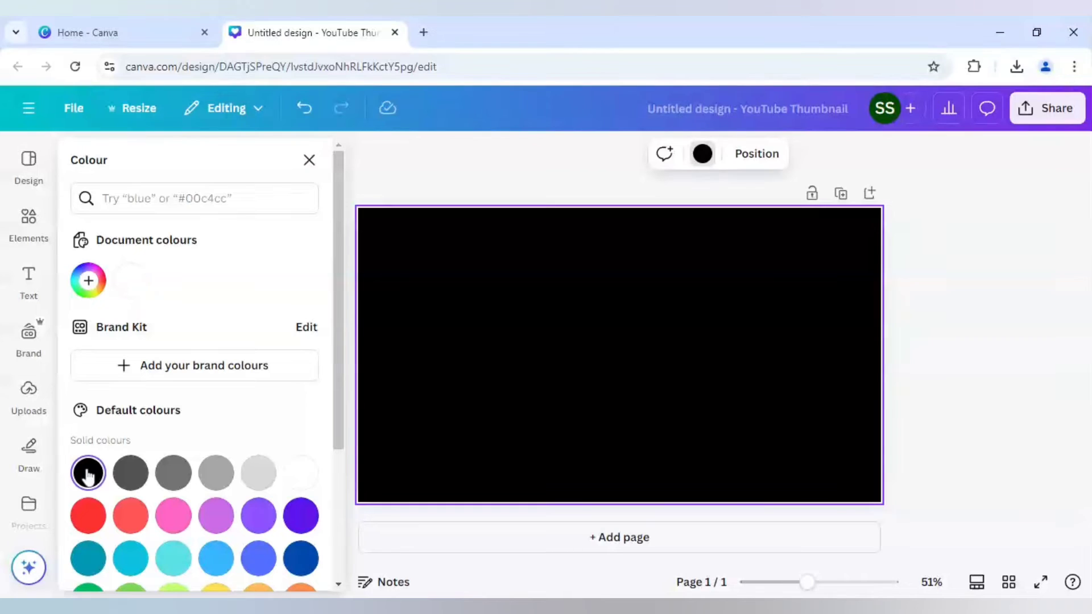
Add a heading text box and type 'A' over its placeholder
left_click(31, 278)
left_click(132, 395)
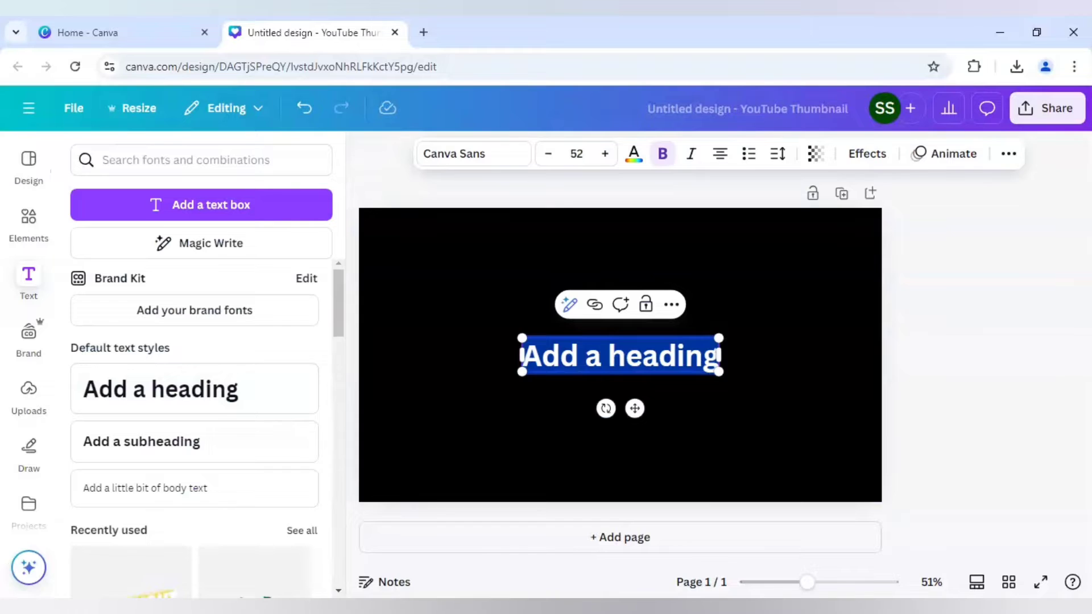
type("A")
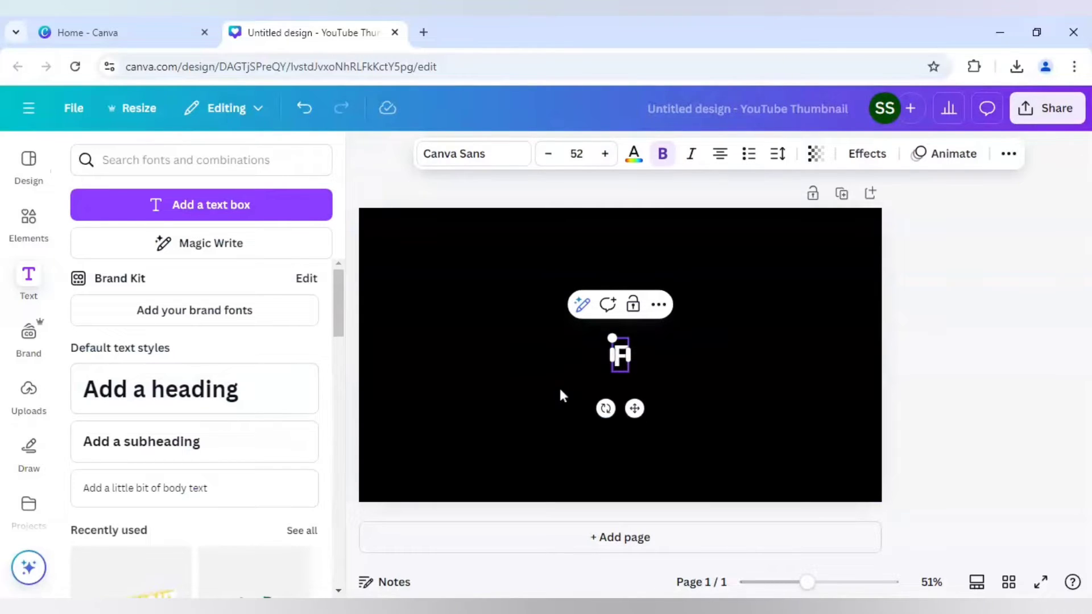
Duplicate the F letter repeatedly into a stack of copies
left_click(582, 380)
left_click(619, 365)
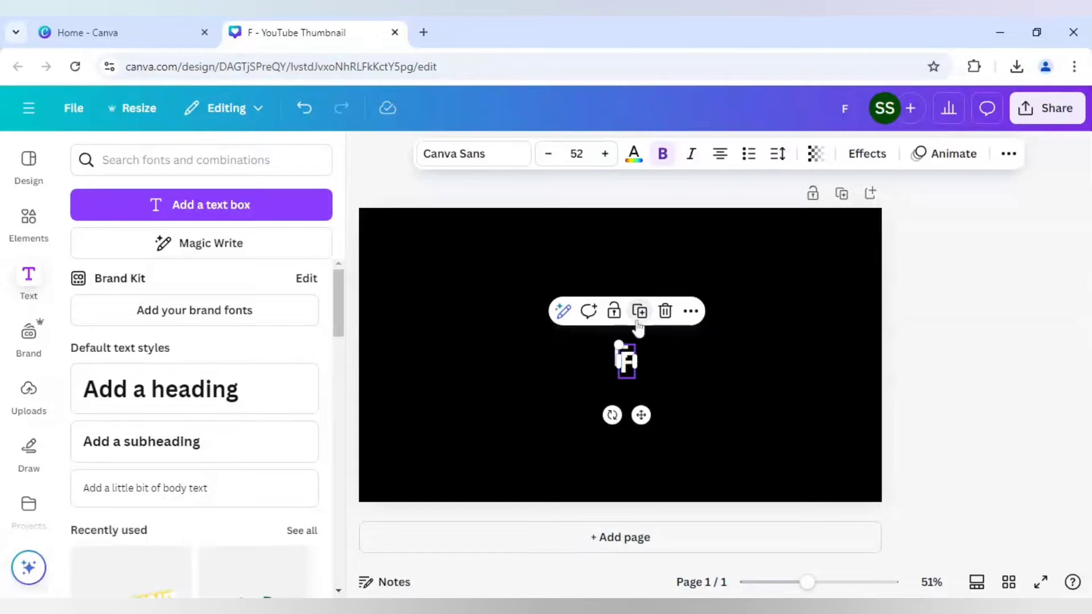
left_click(640, 310)
left_click(647, 319)
left_click(654, 325)
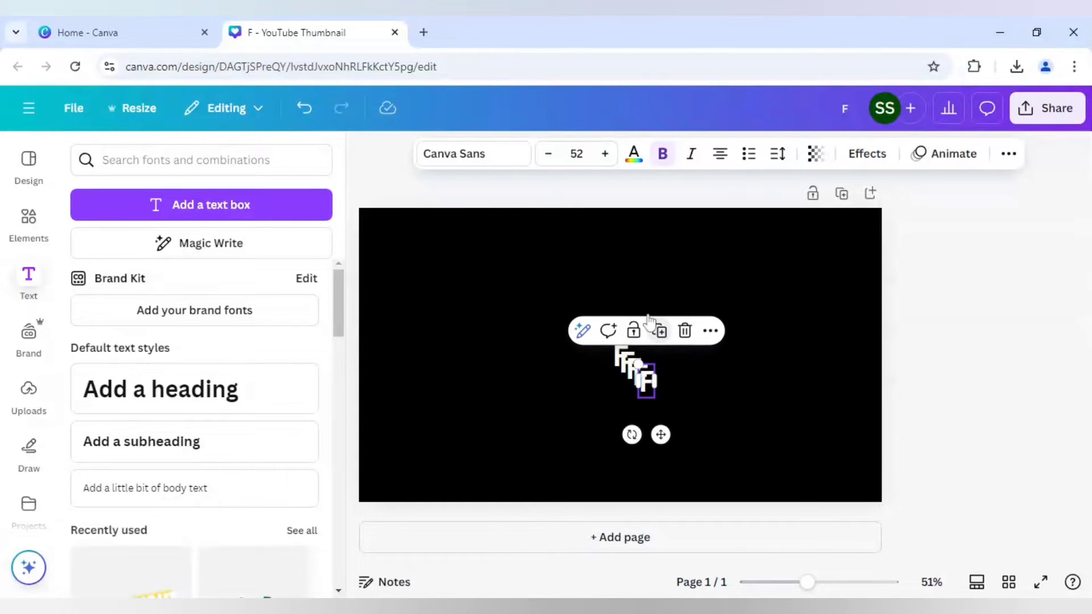
left_click(660, 331)
left_click(666, 338)
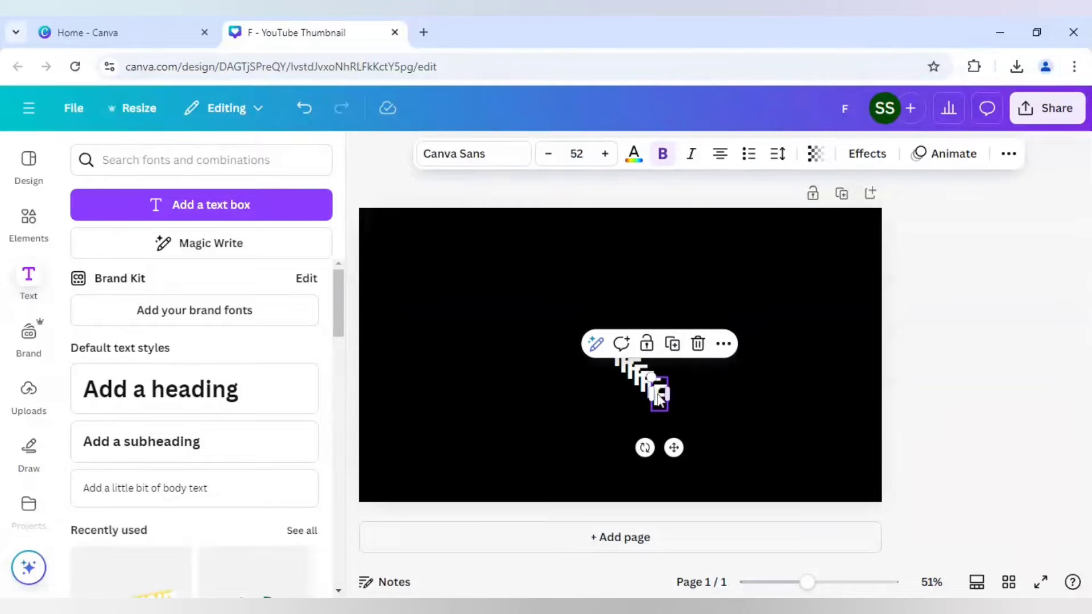
Drag the stacked F copies apart to scatter them across the page
left_click_drag(662, 398, 745, 379)
left_click(663, 392)
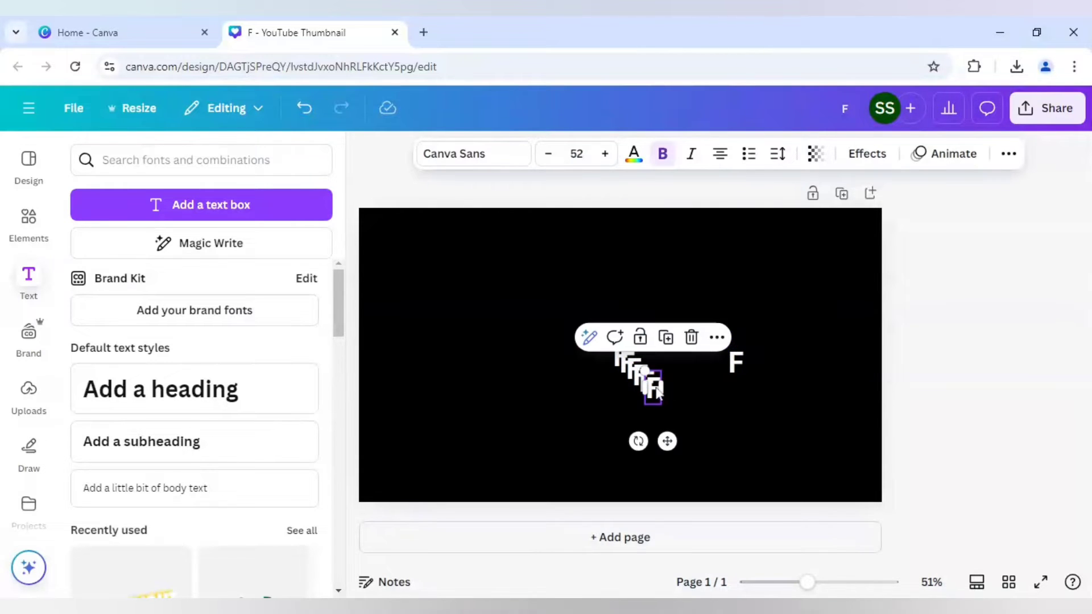
left_click_drag(662, 392, 710, 333)
left_click(650, 377)
left_click_drag(649, 376, 663, 276)
left_click(639, 379)
left_click_drag(639, 380, 752, 307)
left_click(633, 377)
left_click_drag(636, 376, 613, 282)
left_click(629, 378)
left_click_drag(723, 295, 728, 277)
Retype the scattered copies as L, I, O, K and E, and begin editing the last one
double_click(614, 283)
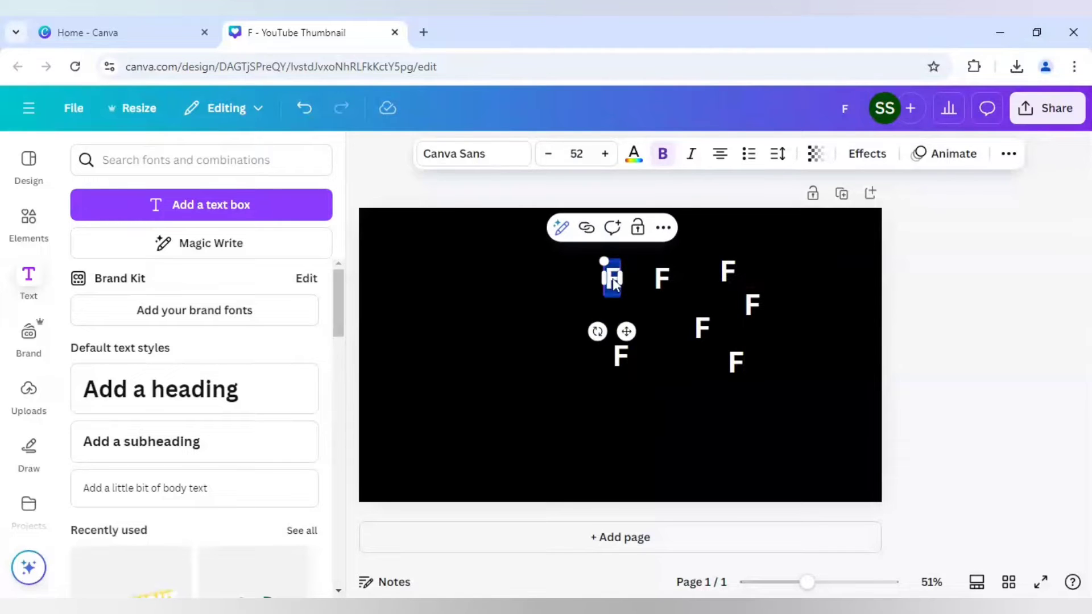
type("L")
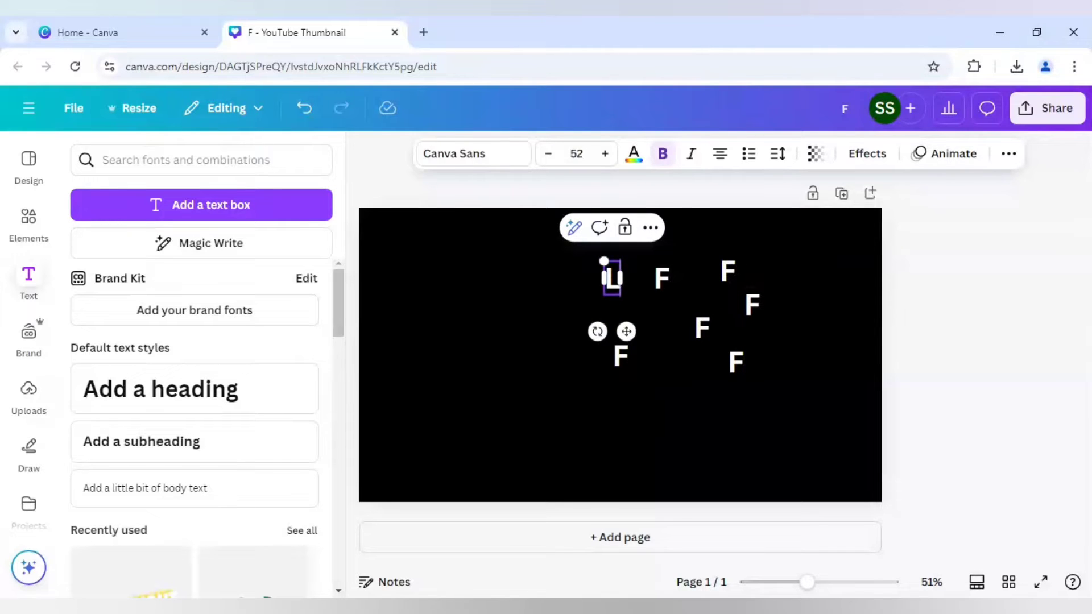
double_click(657, 288)
type("I")
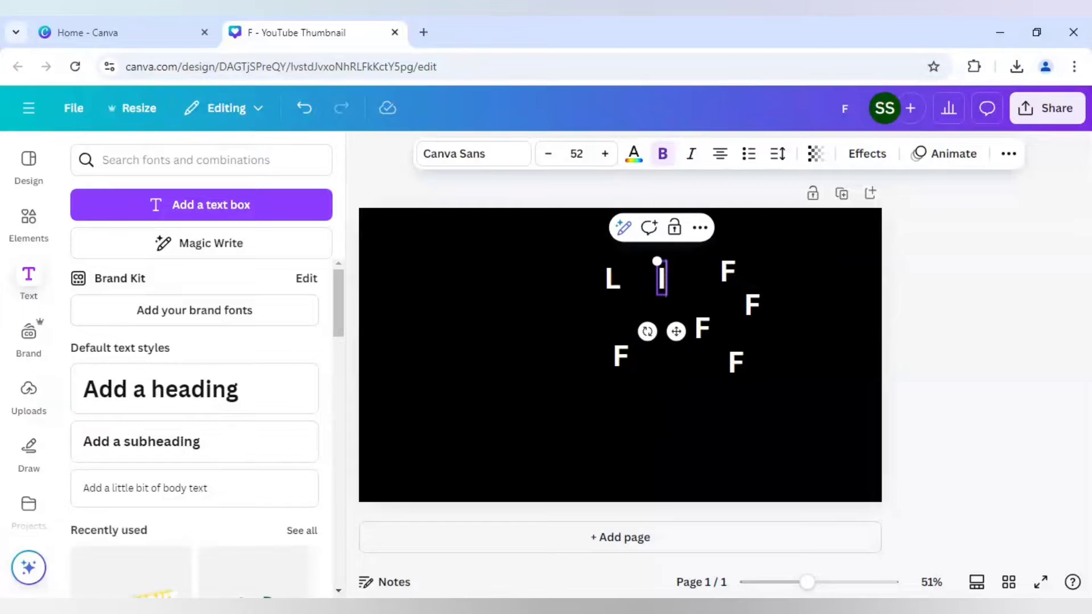
double_click(728, 273)
type("O")
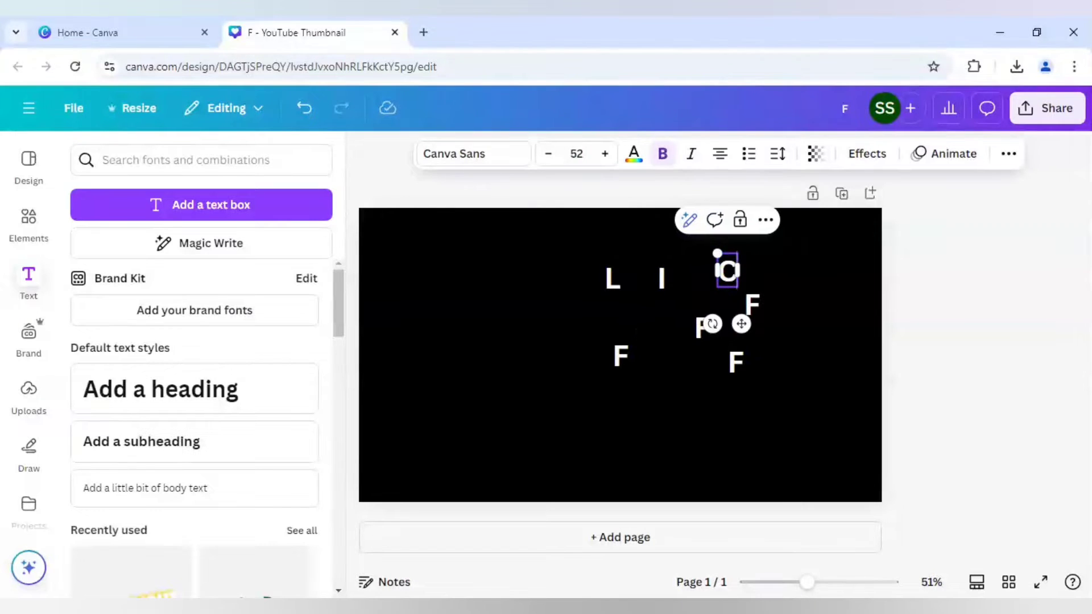
double_click(750, 307)
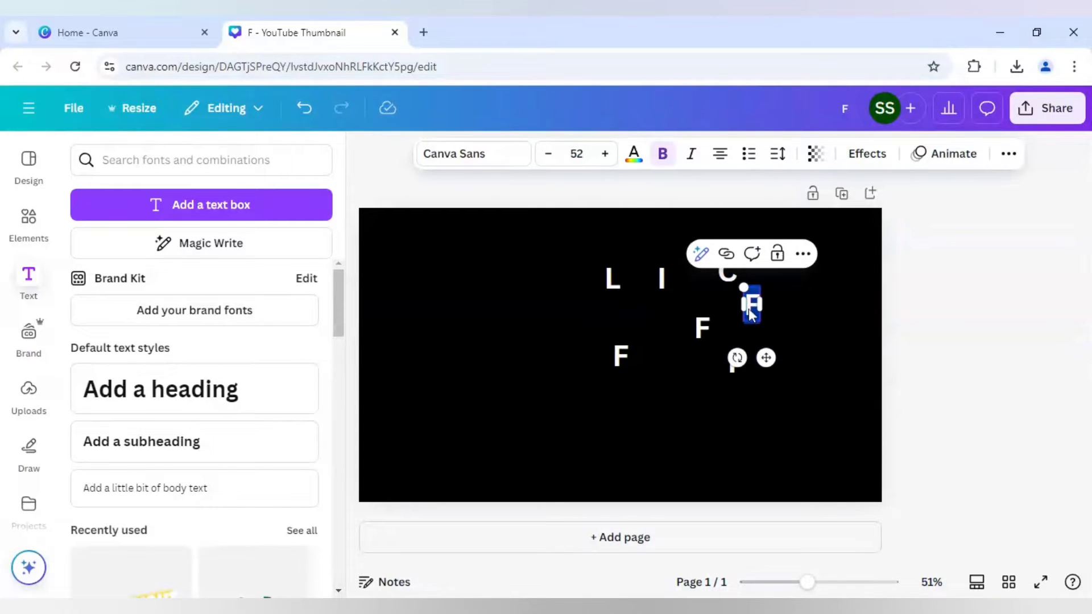
type("K")
double_click(703, 328)
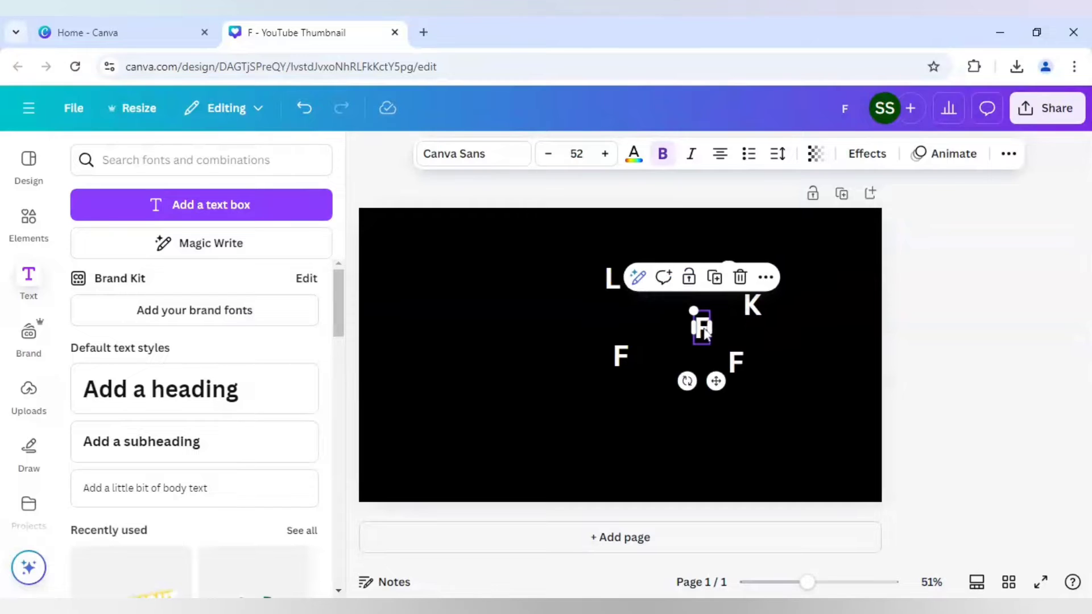
type("E")
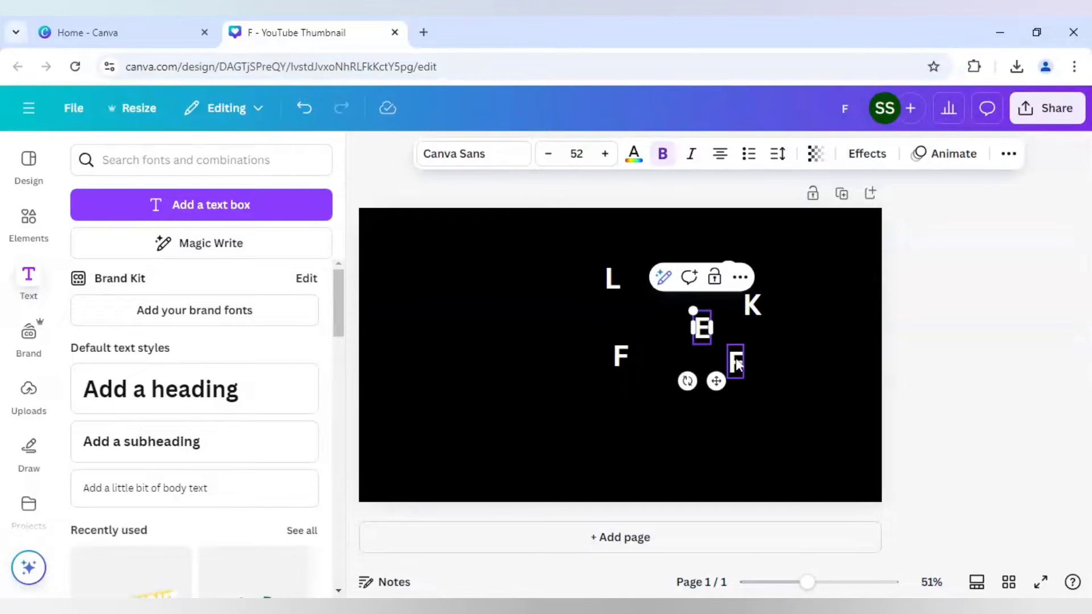
double_click(736, 362)
Retype the last copy as R, then undo the last change
type("R")
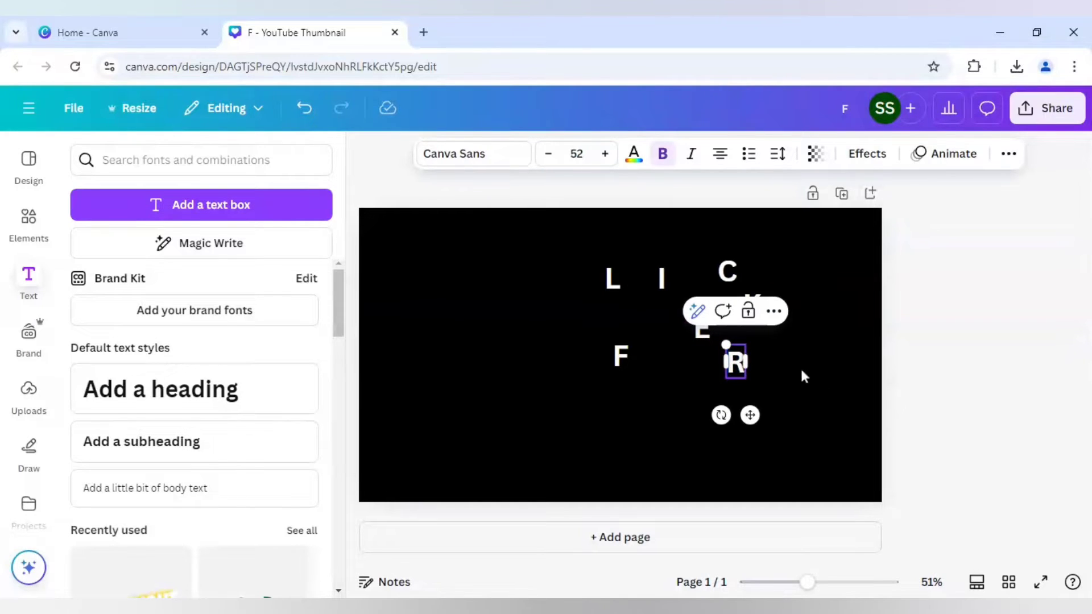
left_click(803, 377)
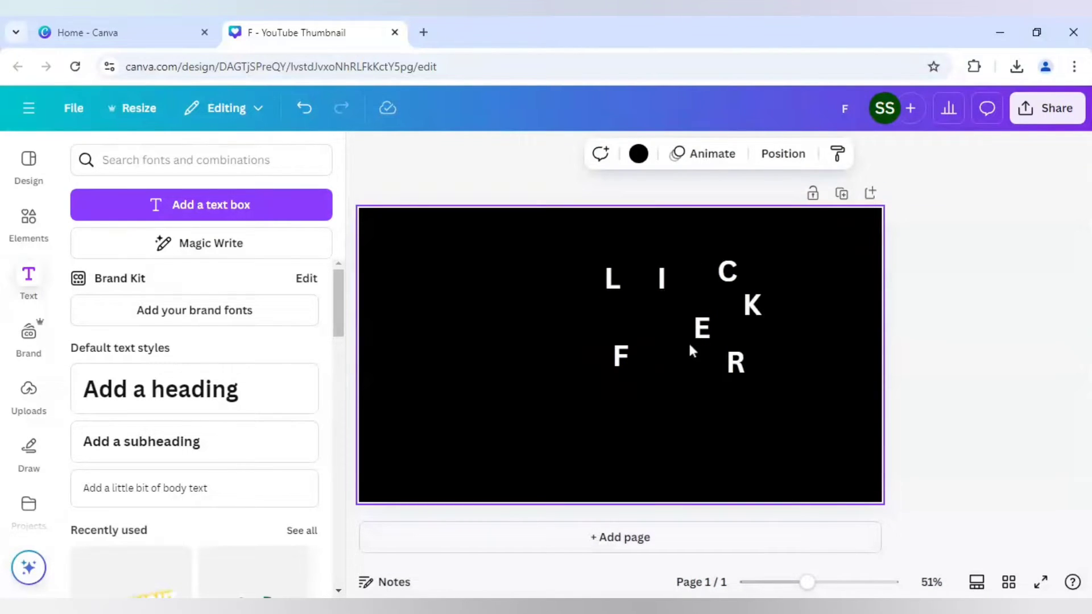
key("ctrl+z")
Drag F, L, I and C to the left side of the page in order
left_click(621, 357)
left_click_drag(512, 340, 438, 340)
left_click(613, 285)
left_click_drag(614, 293, 449, 340)
left_click_drag(661, 280, 490, 390)
left_click(728, 271)
left_click_drag(728, 272, 471, 340)
Place C, K, E and R after FLI to spell FLICKER, then undo once
left_click(520, 328)
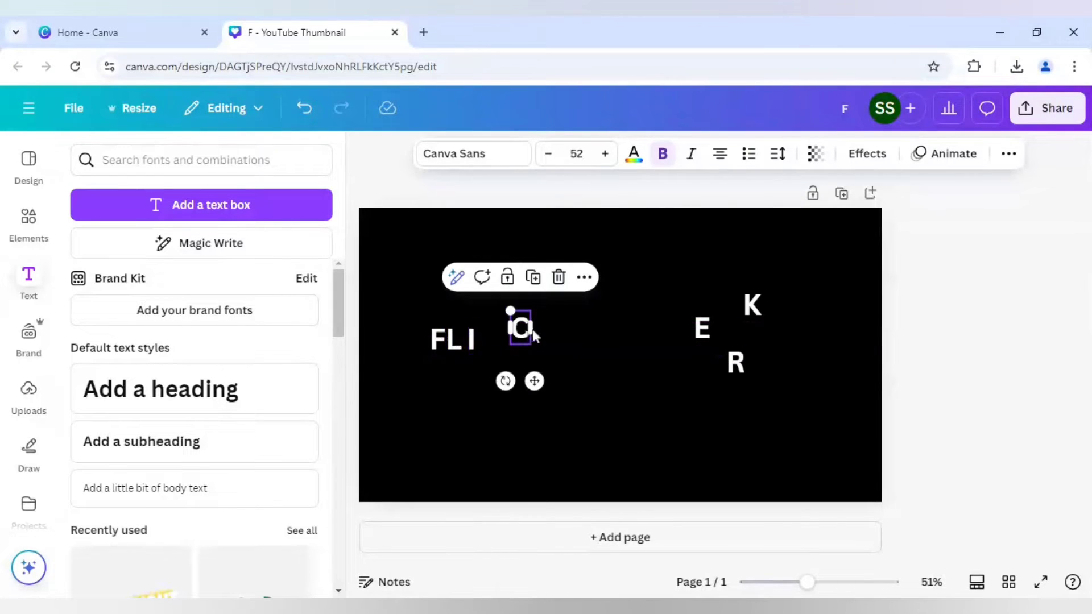
left_click_drag(534, 380, 508, 393)
left_click(752, 306)
left_click_drag(751, 305, 512, 336)
left_click_drag(702, 329, 536, 336)
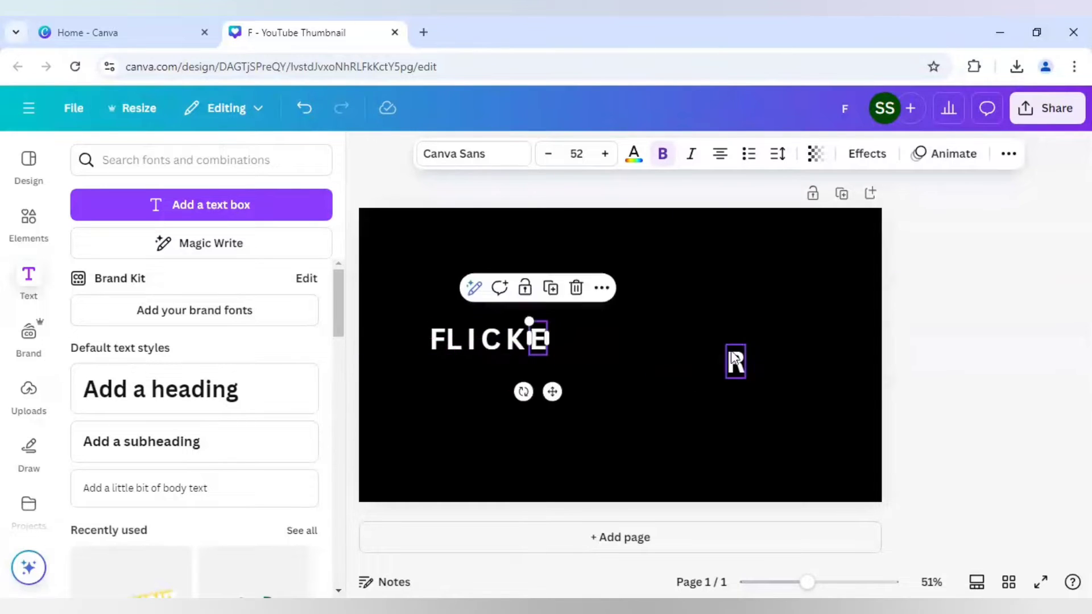
left_click_drag(735, 363, 558, 340)
left_click(304, 108)
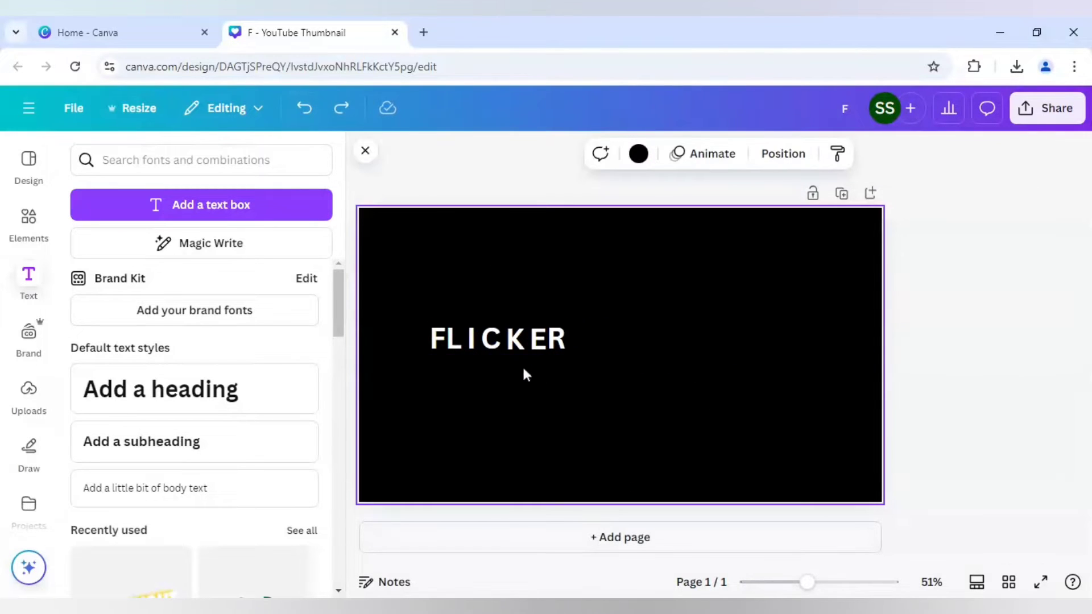
Select all seven letters and space them evenly with Tidy up
left_click(439, 341)
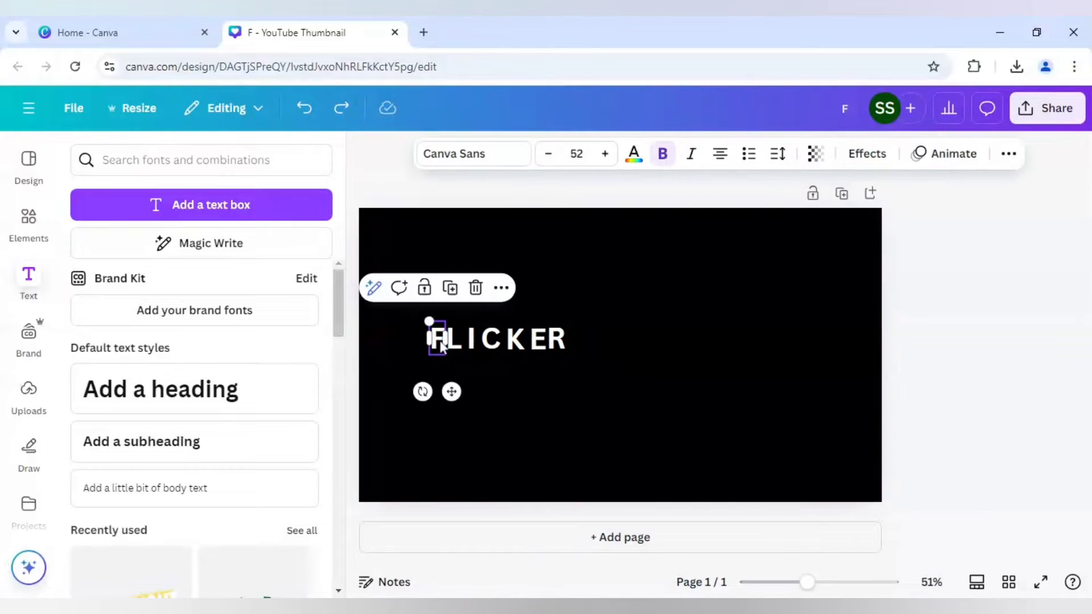
key("ctrl+a")
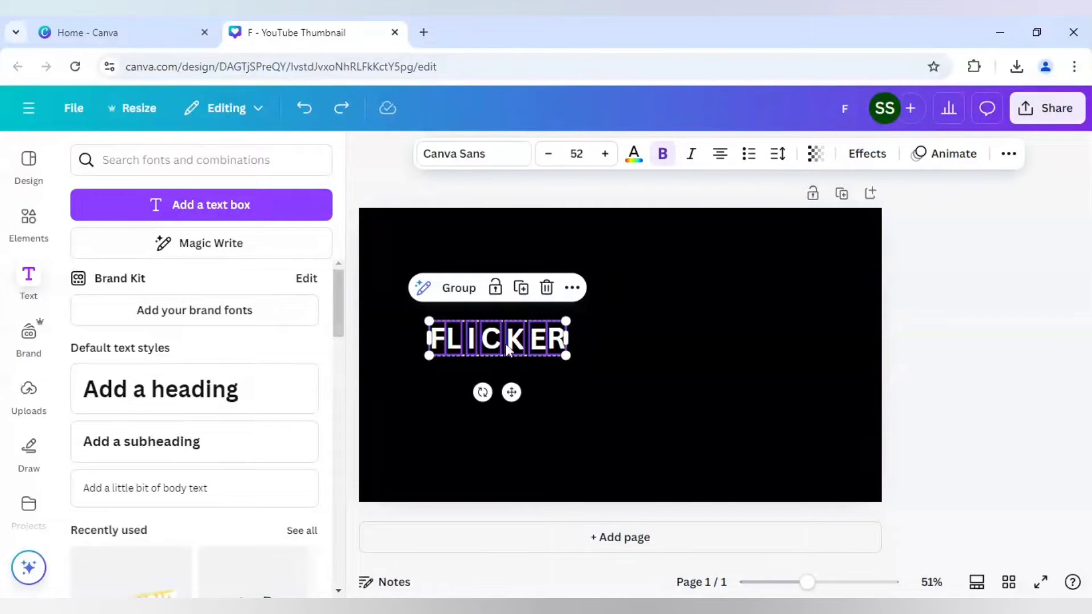
left_click(1009, 155)
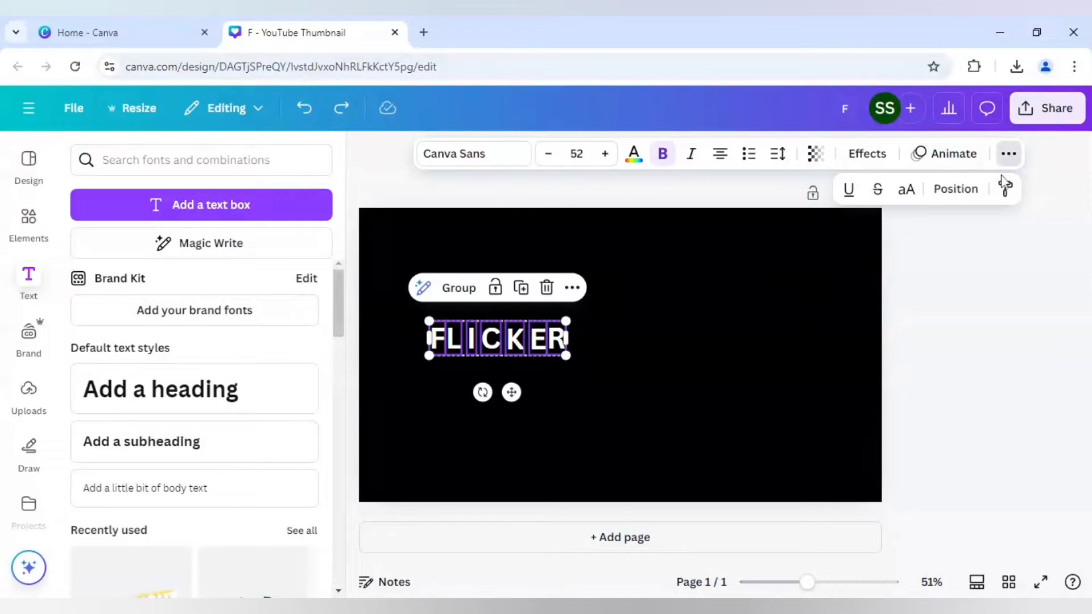
left_click(956, 190)
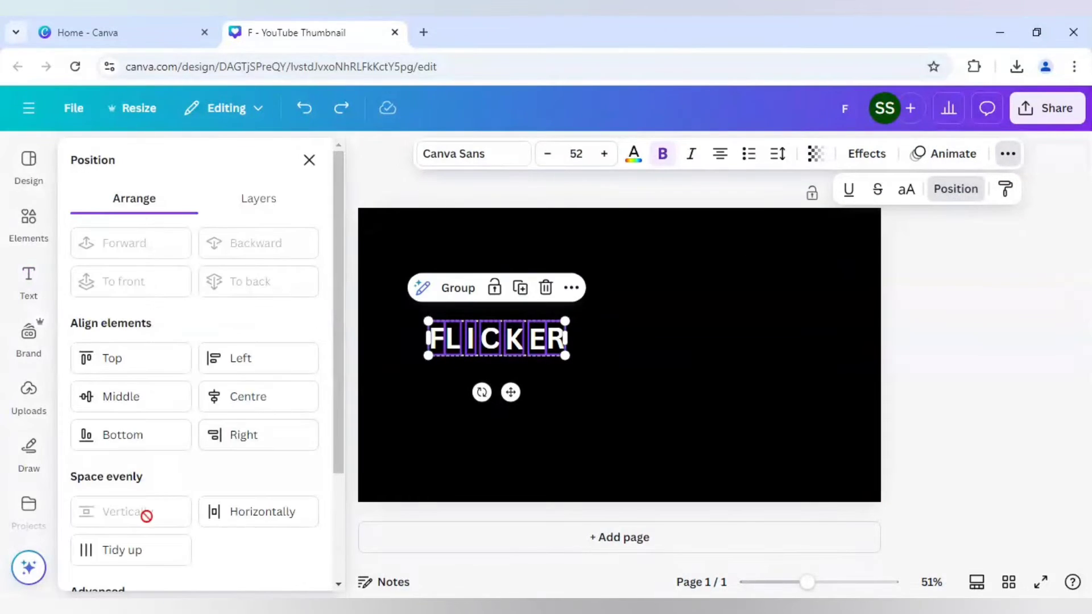
left_click(136, 558)
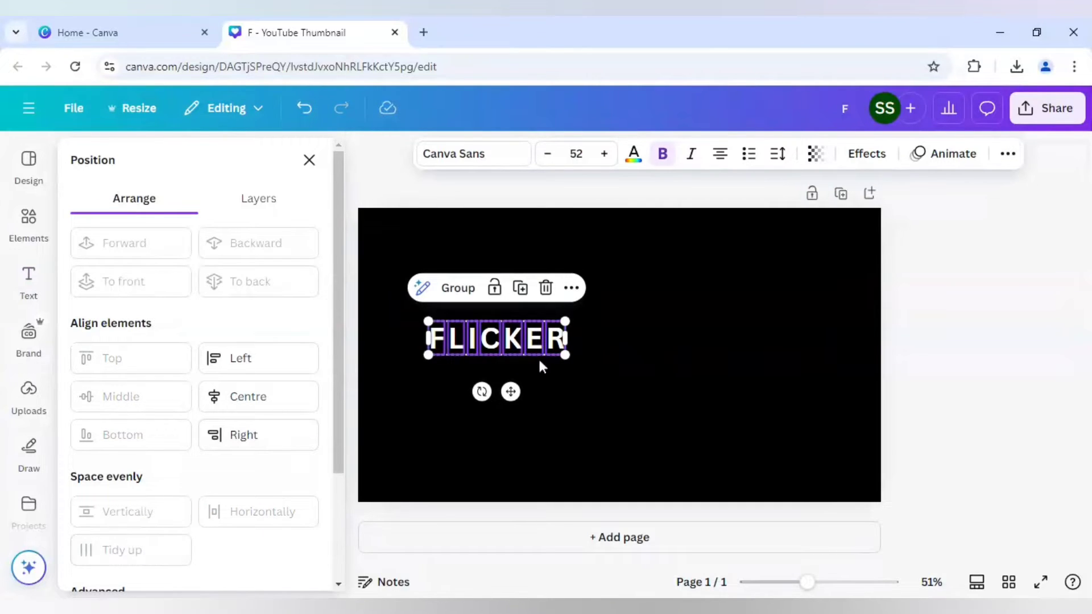
Enlarge the FLICKER letters to size 184 and centre them on the page
left_click_drag(566, 357, 894, 513)
left_click_drag(824, 422, 767, 389)
key("Escape")
left_click(937, 408)
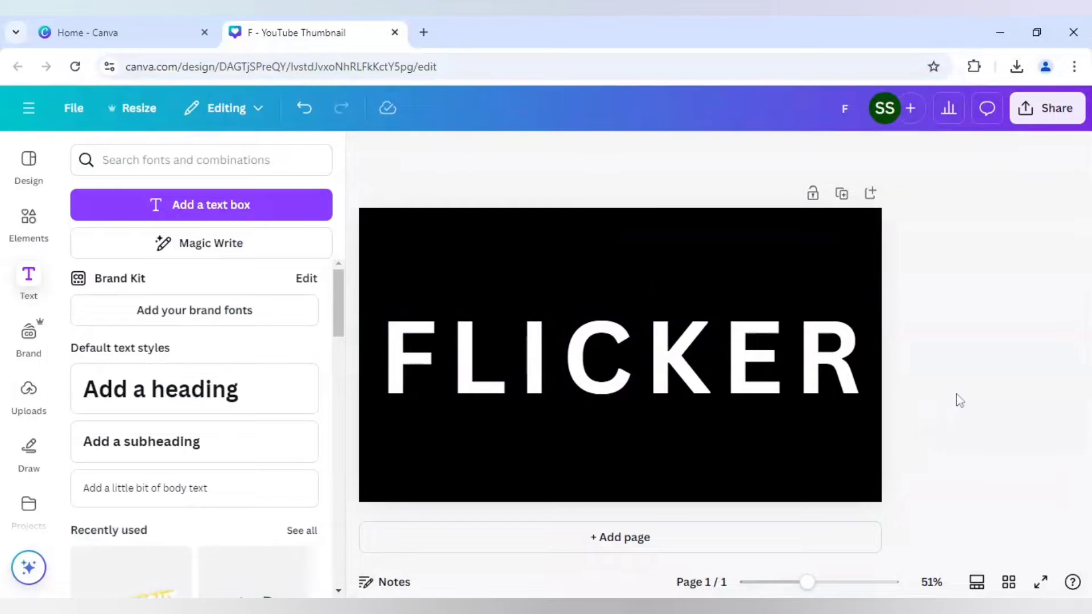
Recolour all seven FLICKER letters Dark Gray, then darken it to #2B2B2B
left_click(398, 388)
key("ctrl+a")
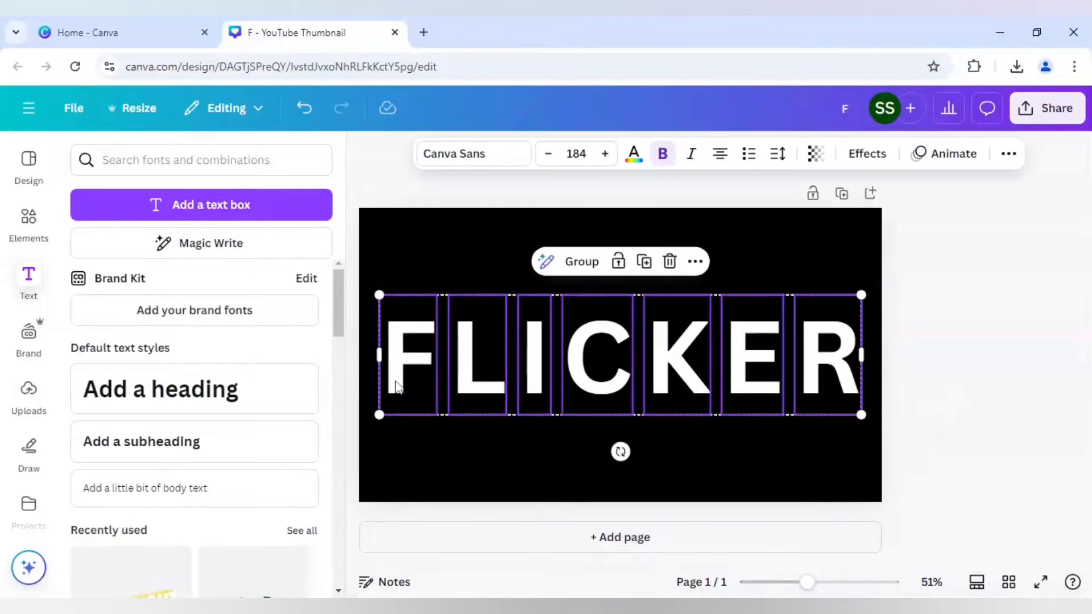
left_click(638, 157)
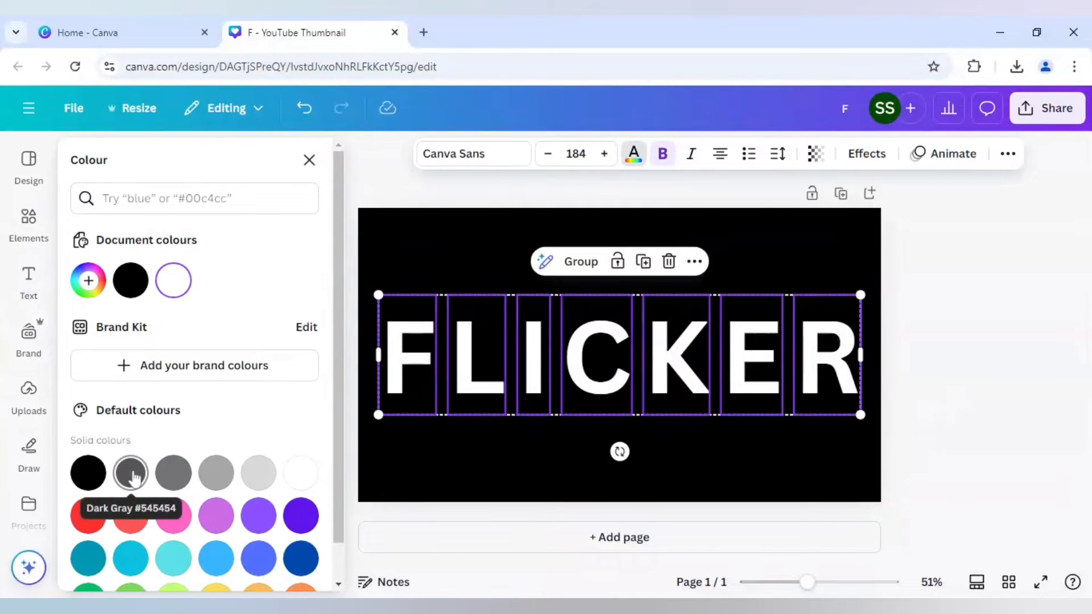
left_click(133, 477)
left_click(88, 281)
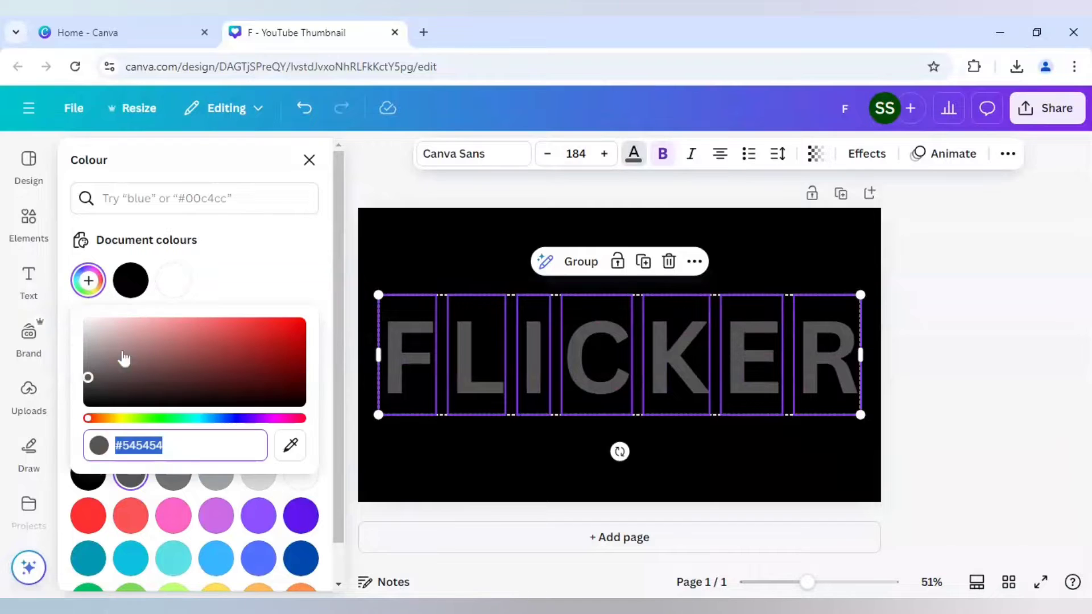
left_click_drag(88, 378, 88, 391)
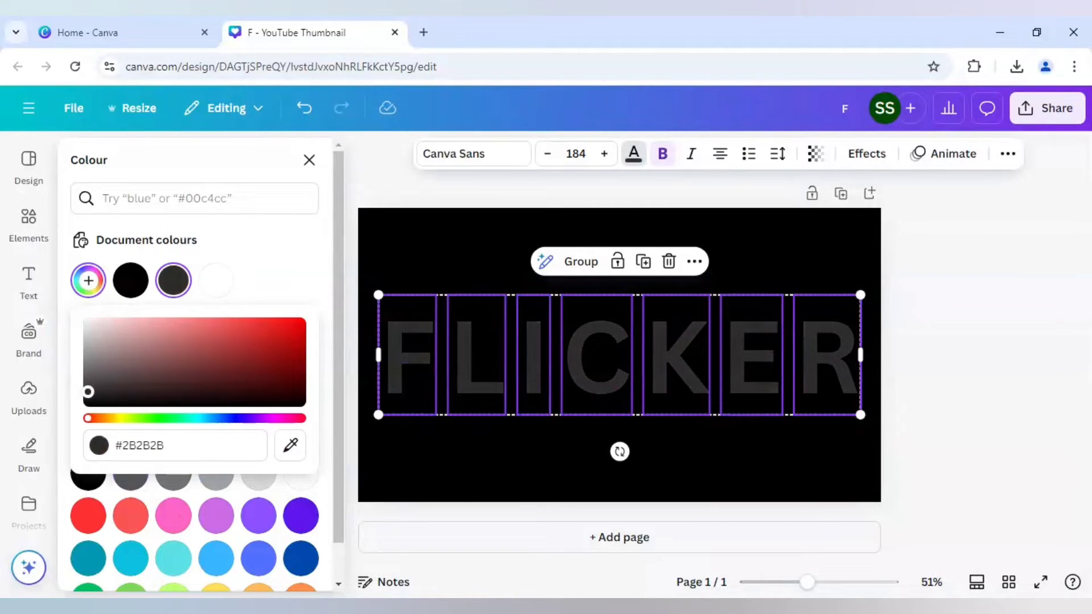
left_click(407, 249)
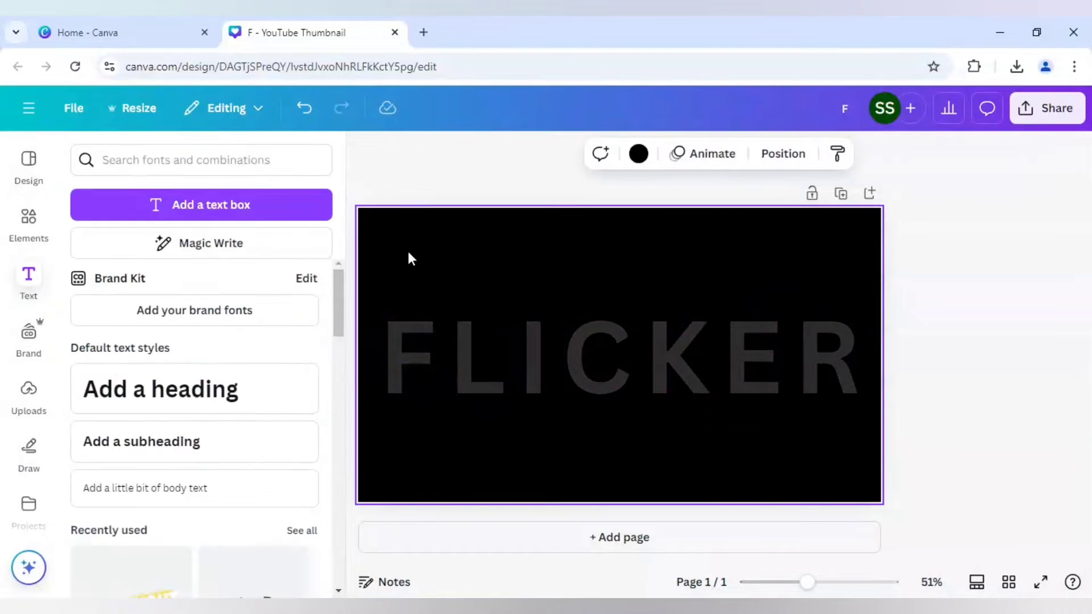
Duplicate the page six times for seven identical dim FLICKER pages
left_click(844, 194)
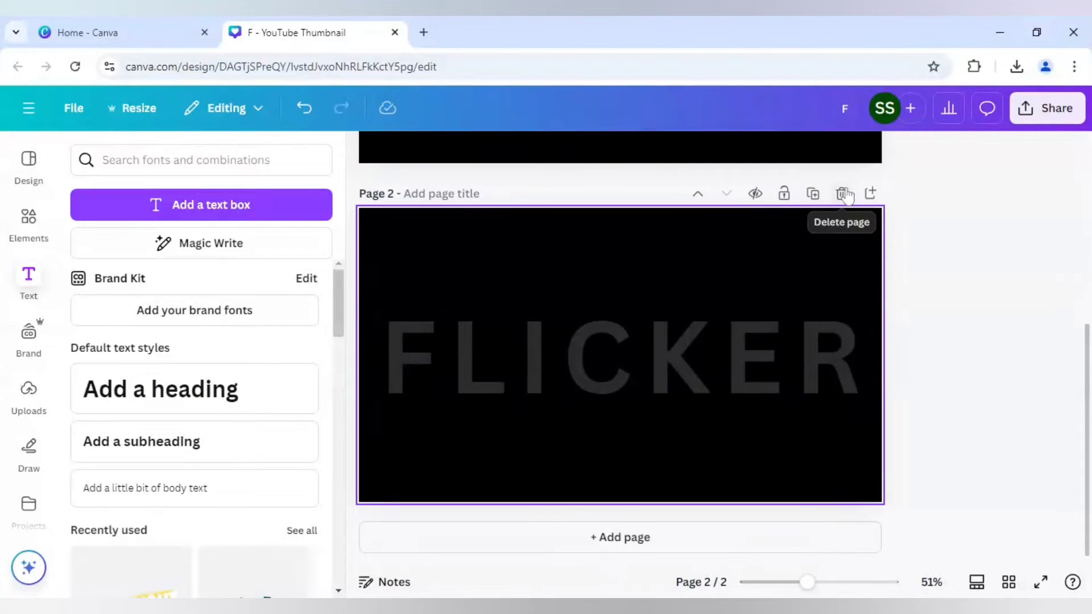
left_click(814, 195)
left_click(814, 195)
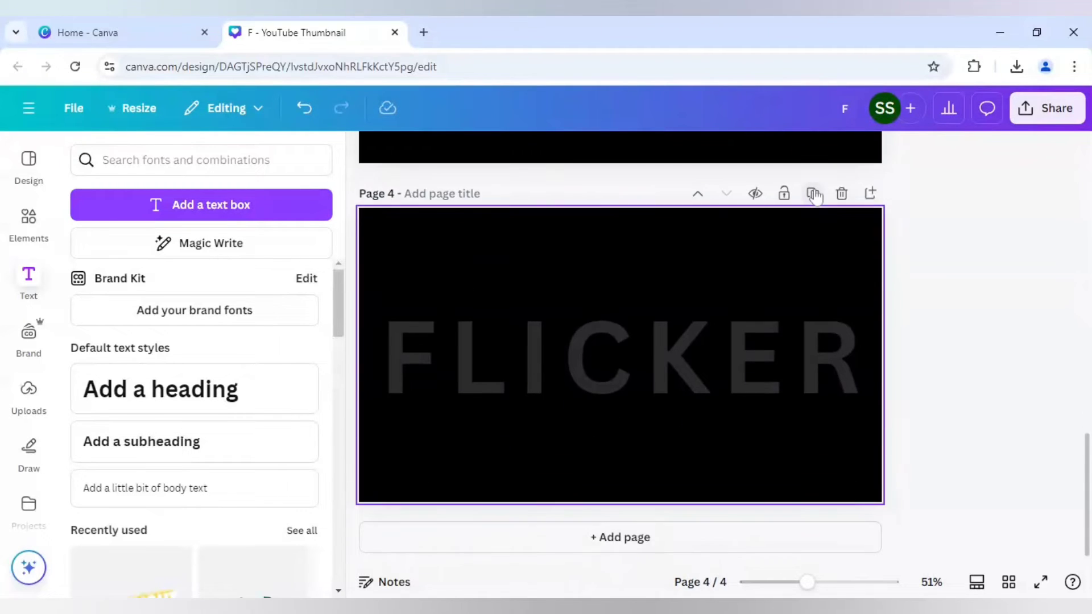
left_click(814, 195)
left_click(814, 195)
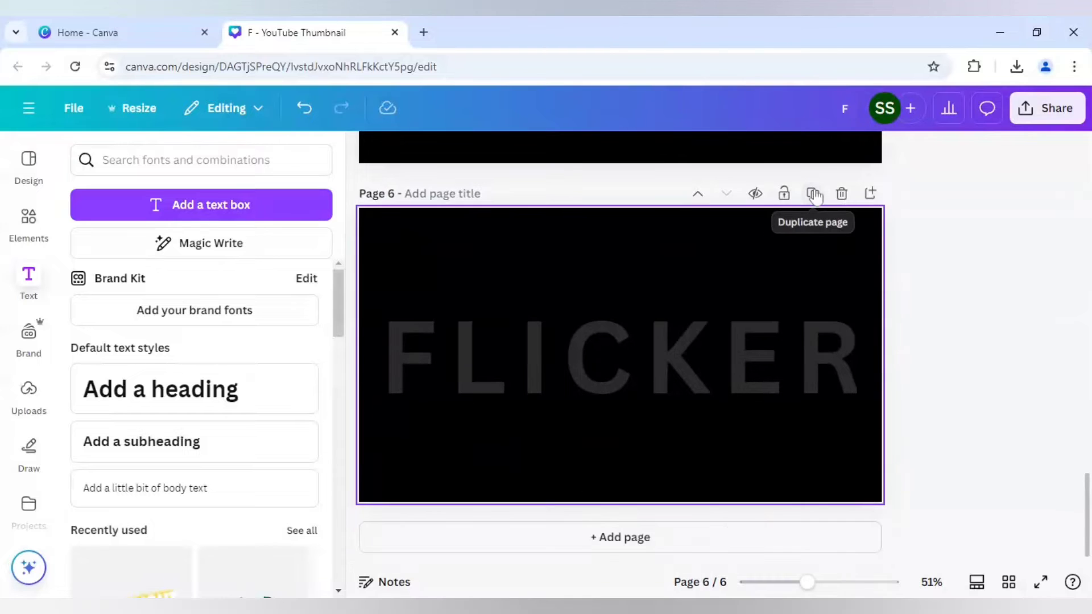
left_click(813, 195)
scroll(444, 322, "up", 10)
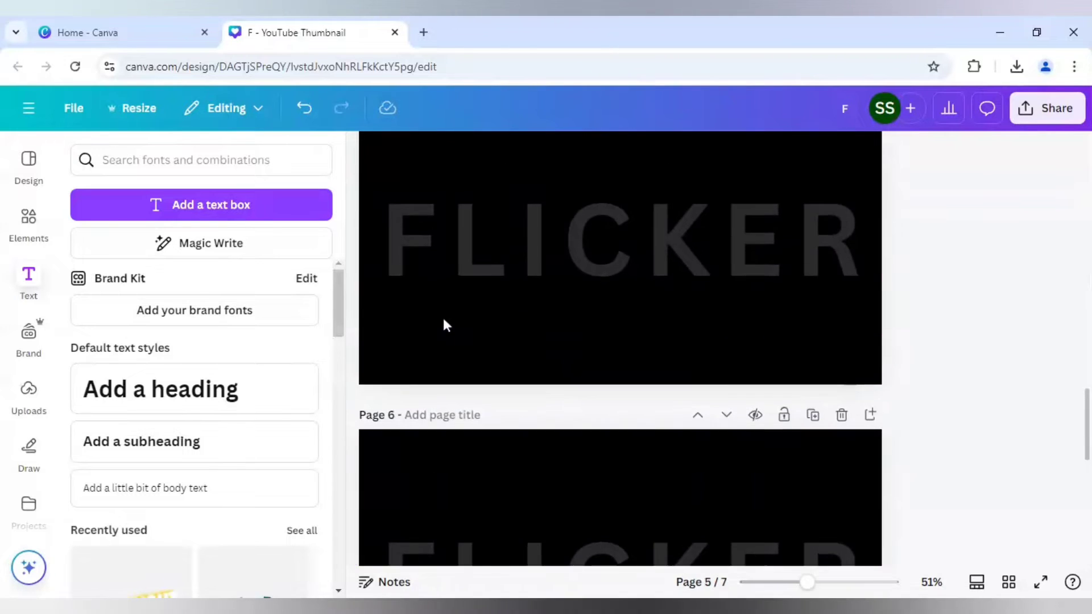
scroll(444, 324, "down", 12)
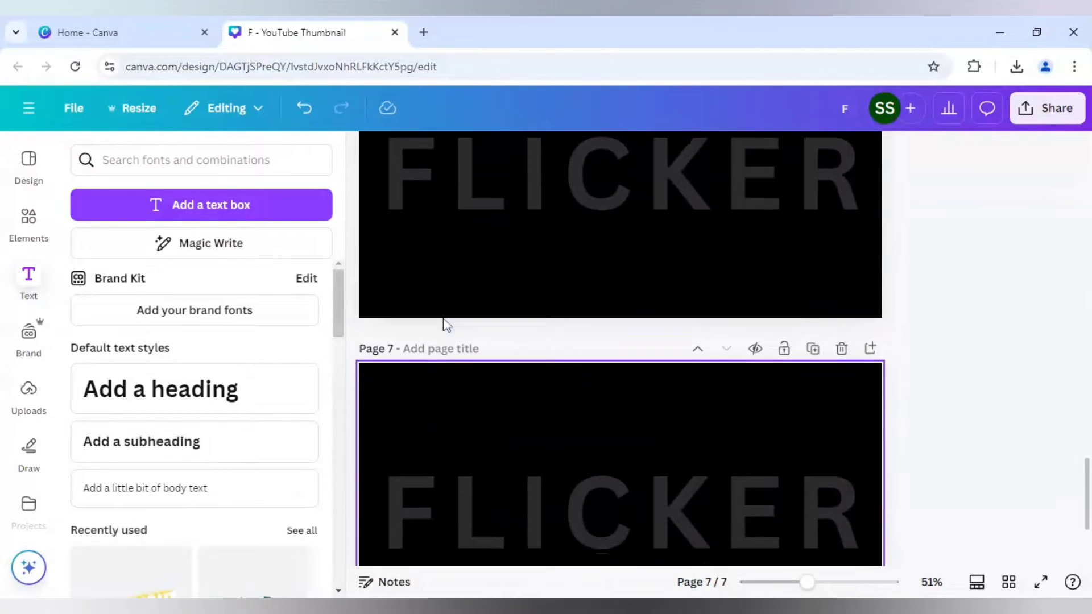
Recolour page 2's F yellow, adjusted to a golden #F4CE36
scroll(443, 324, "up", 12)
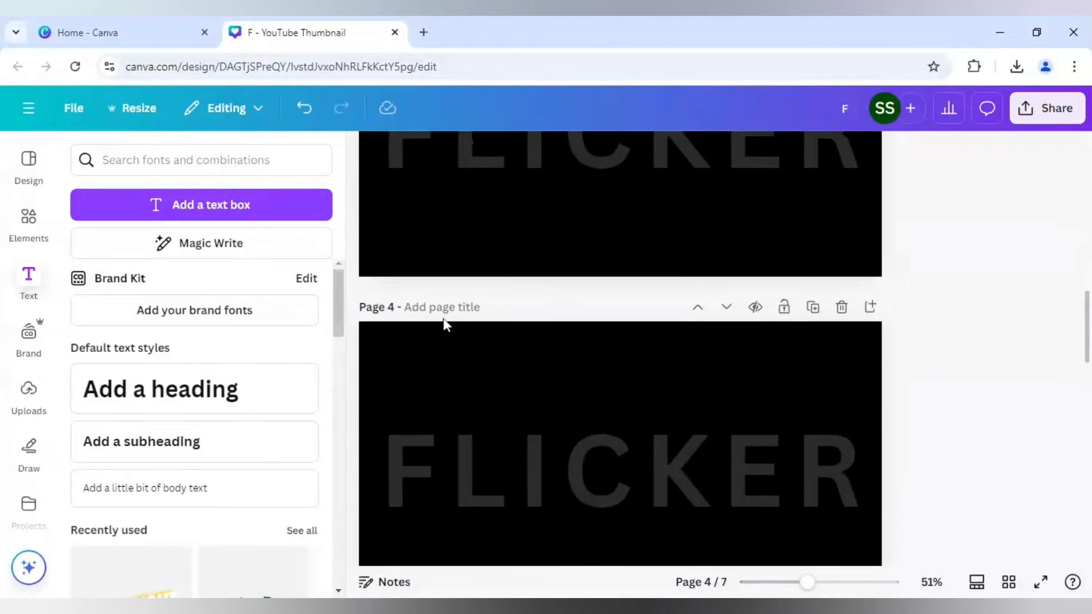
scroll(444, 321, "up", 9)
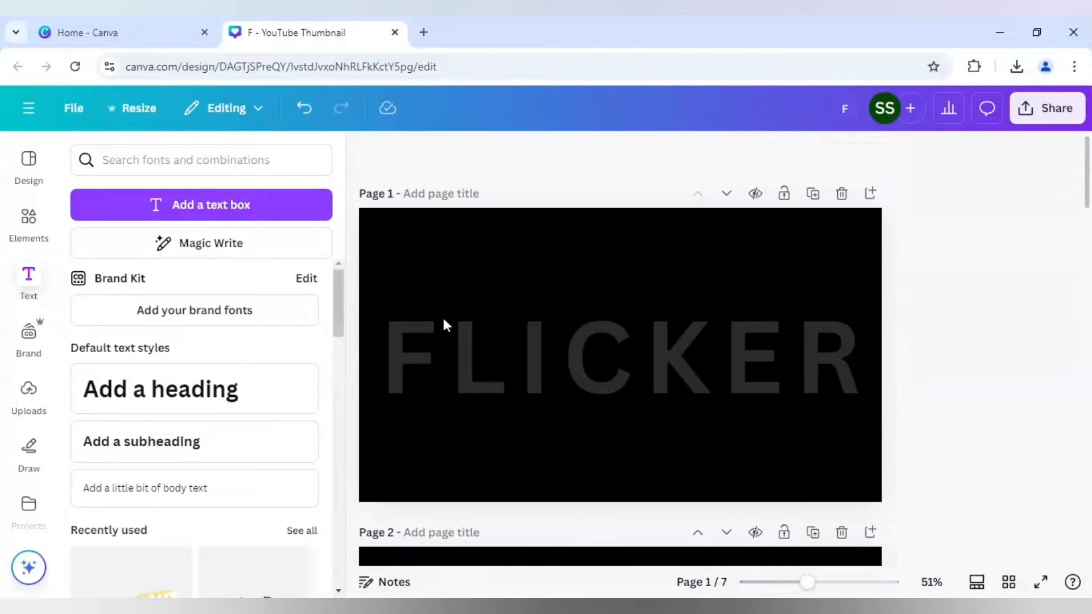
scroll(443, 325, "down", 6)
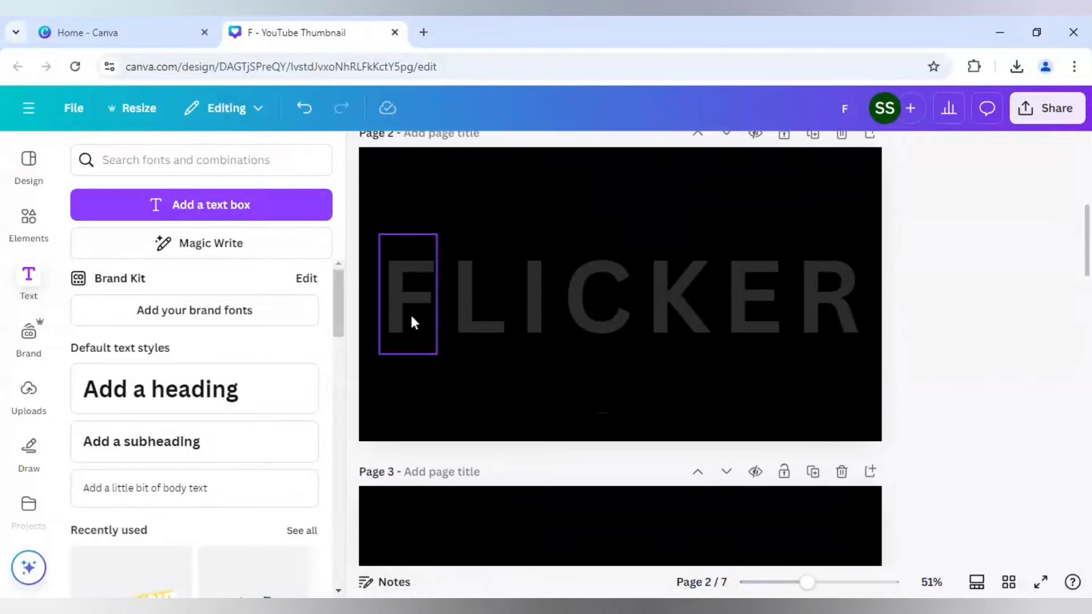
left_click(412, 323)
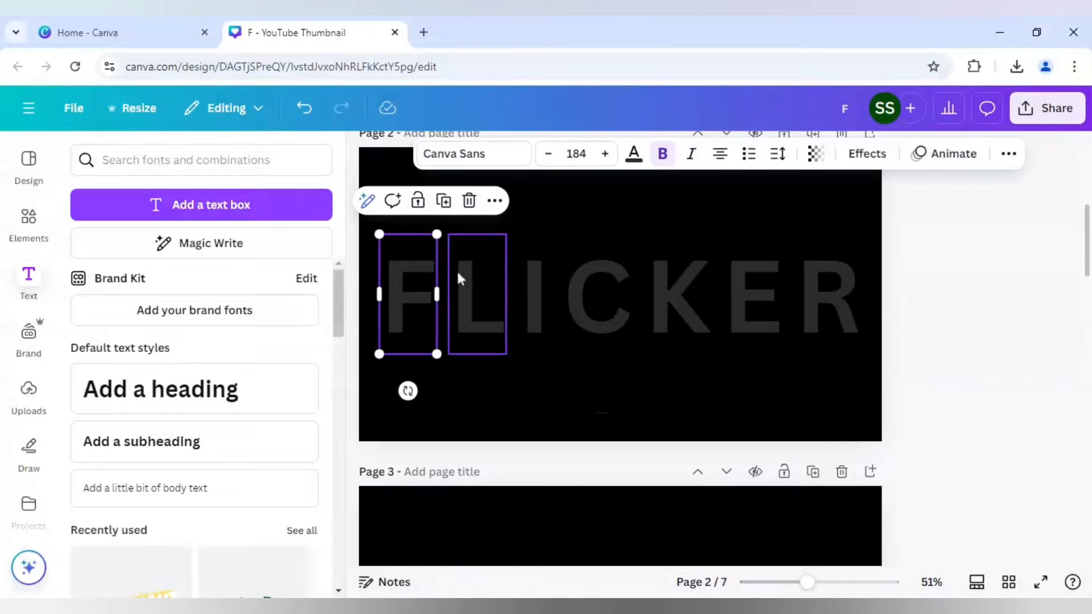
left_click(634, 157)
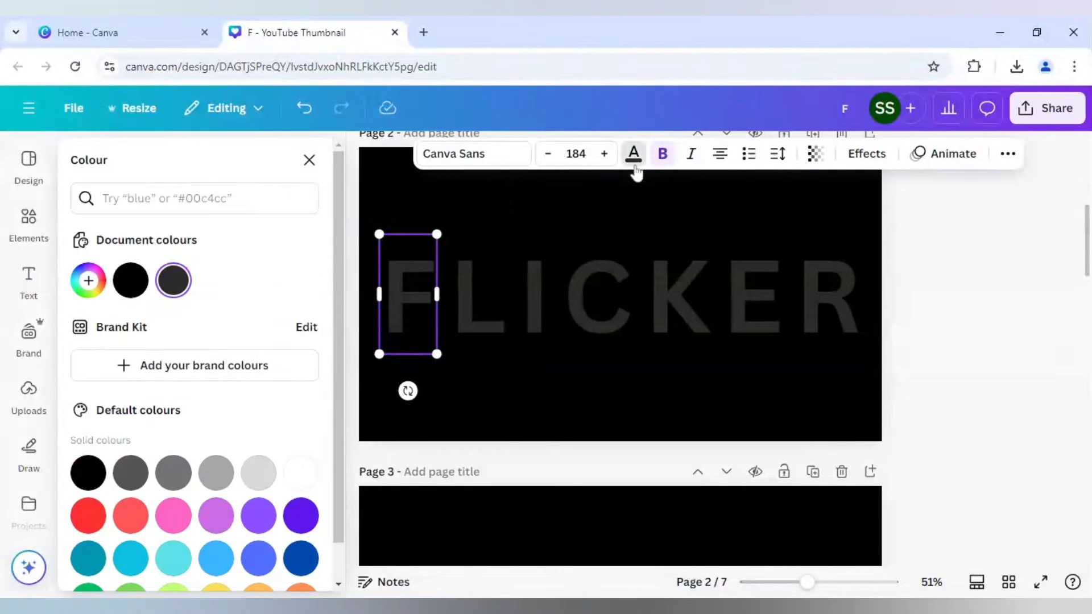
scroll(262, 326, "down", 1)
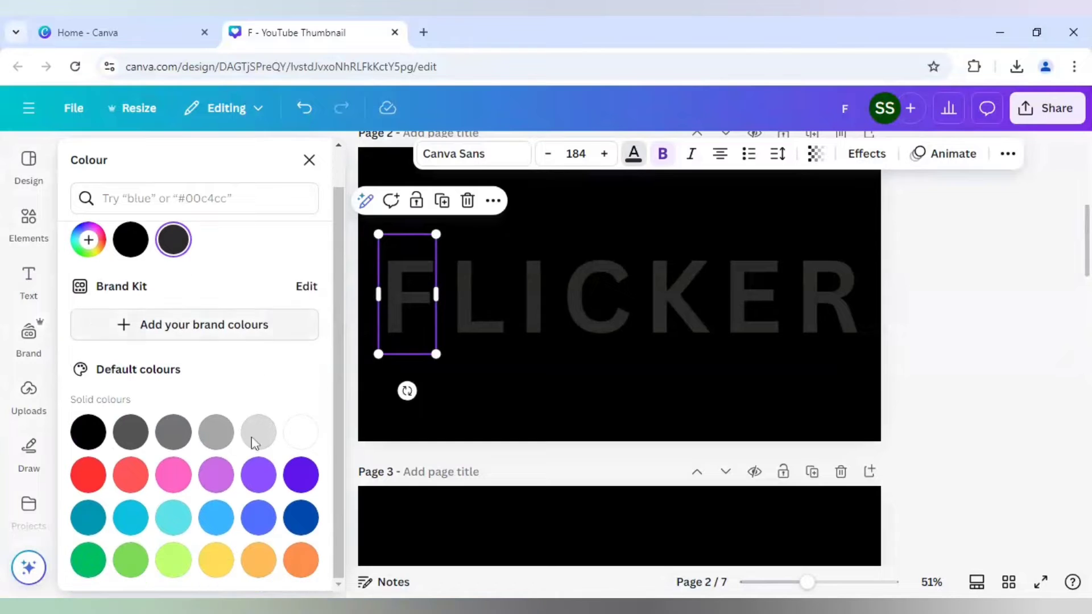
left_click(215, 562)
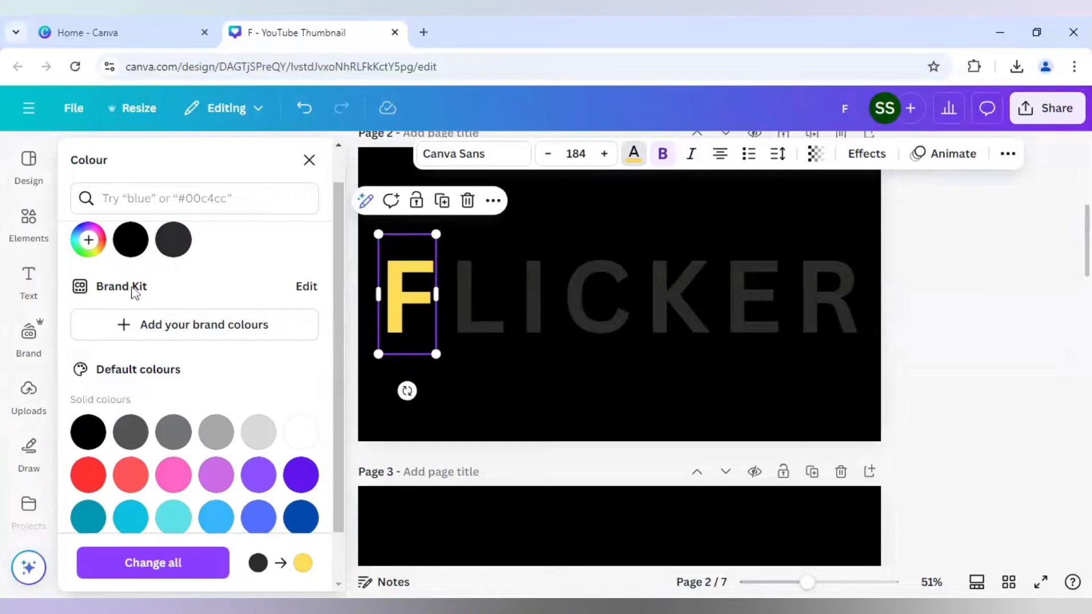
left_click(90, 241)
left_click_drag(231, 283, 256, 282)
left_click(291, 248)
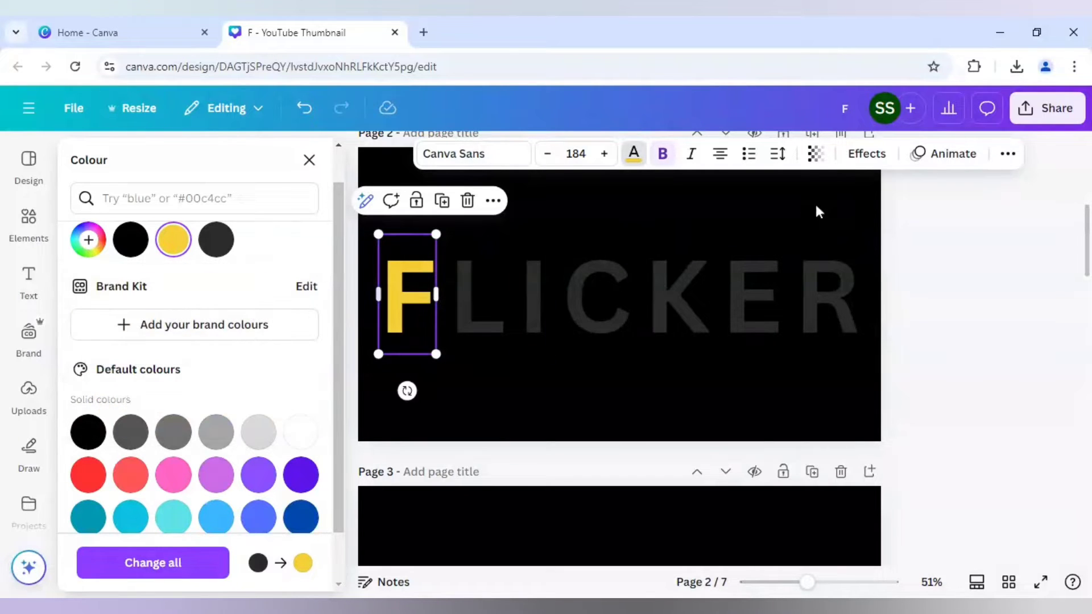
Apply the Neon effect to the F at intensity 100
left_click(866, 154)
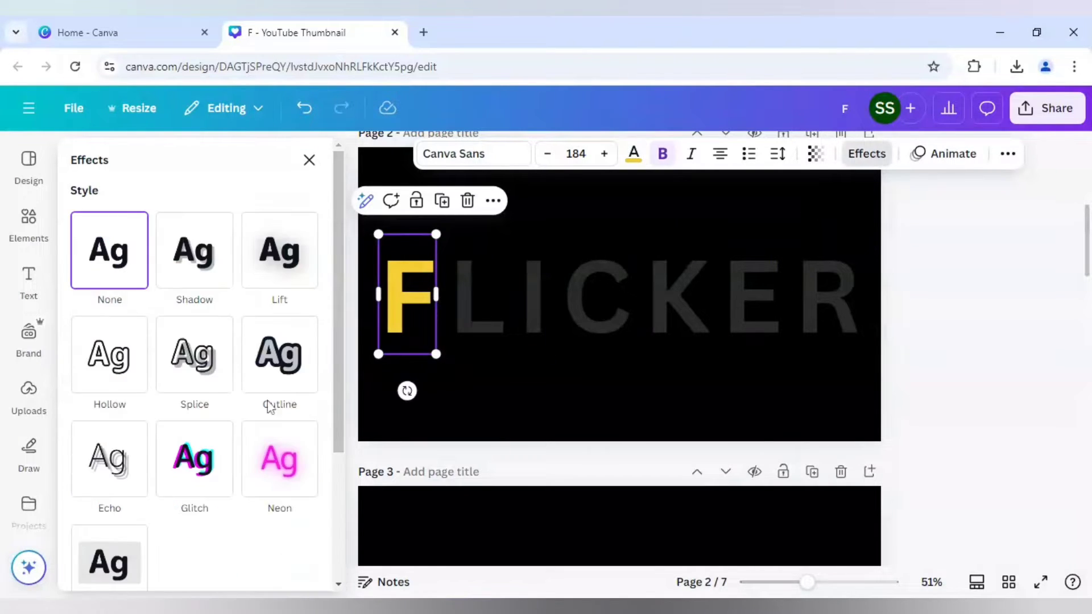
left_click(280, 484)
left_click_drag(144, 564, 209, 563)
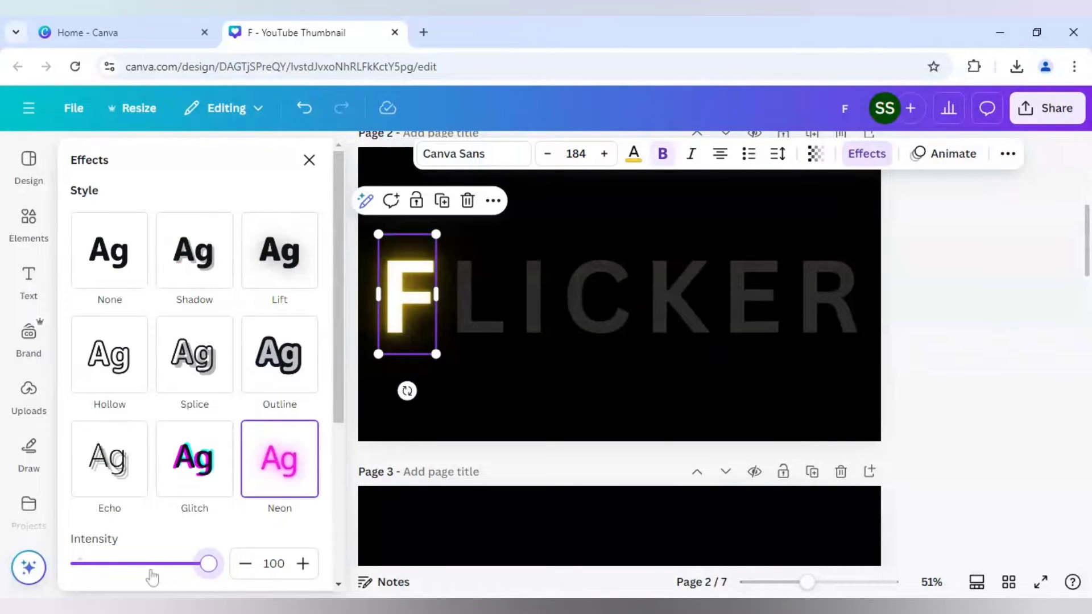
scroll(411, 472, "down", 3)
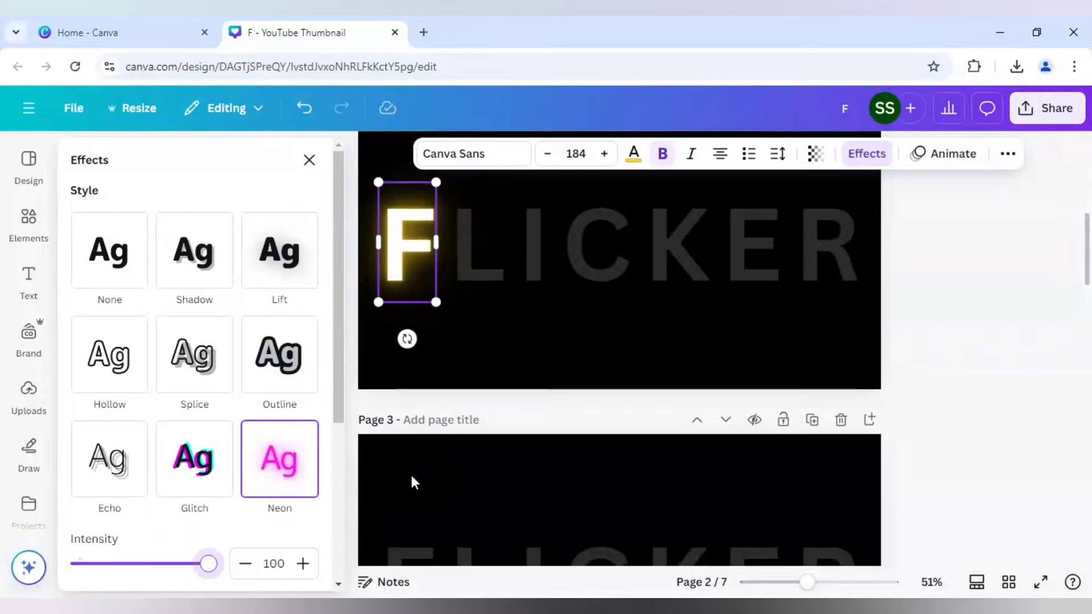
Give page 3's L a Neon effect at intensity 100 and yellow text colour
left_click(470, 493)
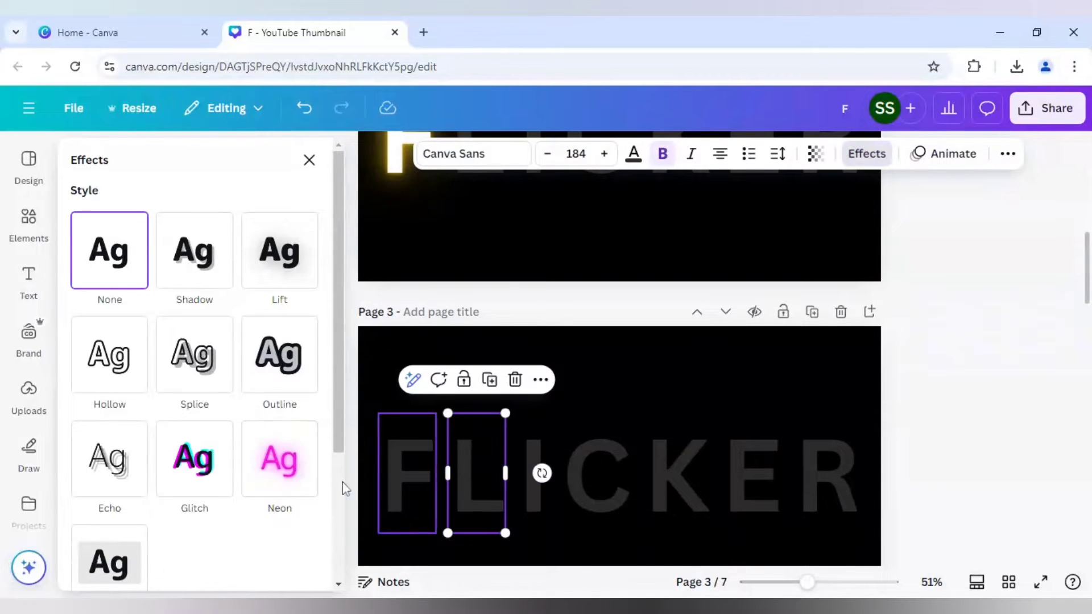
left_click(296, 468)
left_click_drag(150, 565, 245, 572)
left_click(634, 156)
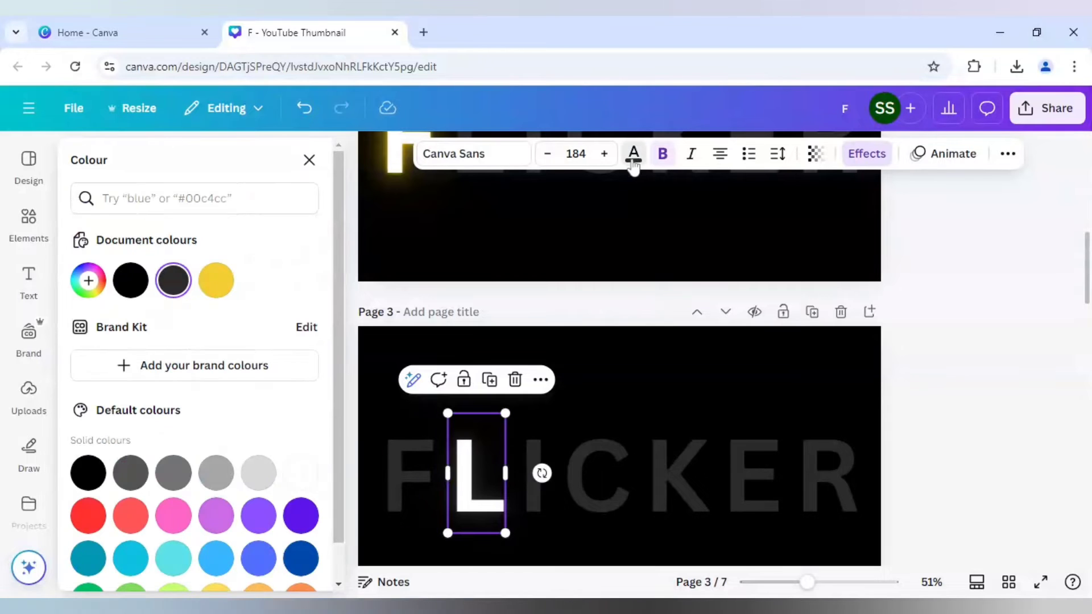
left_click(231, 277)
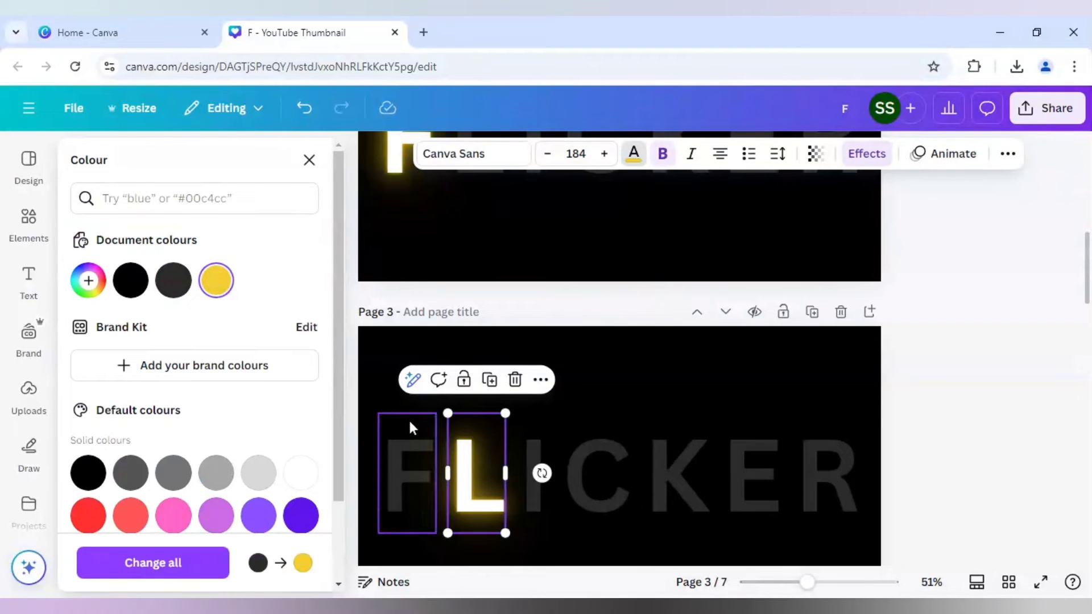
left_click(372, 367)
scroll(374, 367, "down", 3)
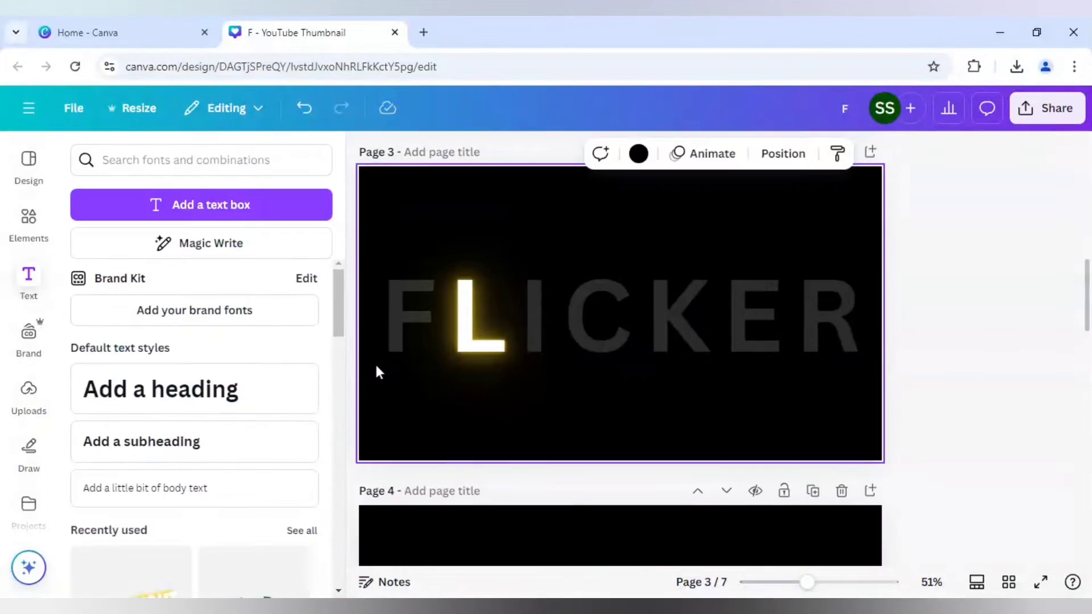
scroll(376, 364, "down", 4)
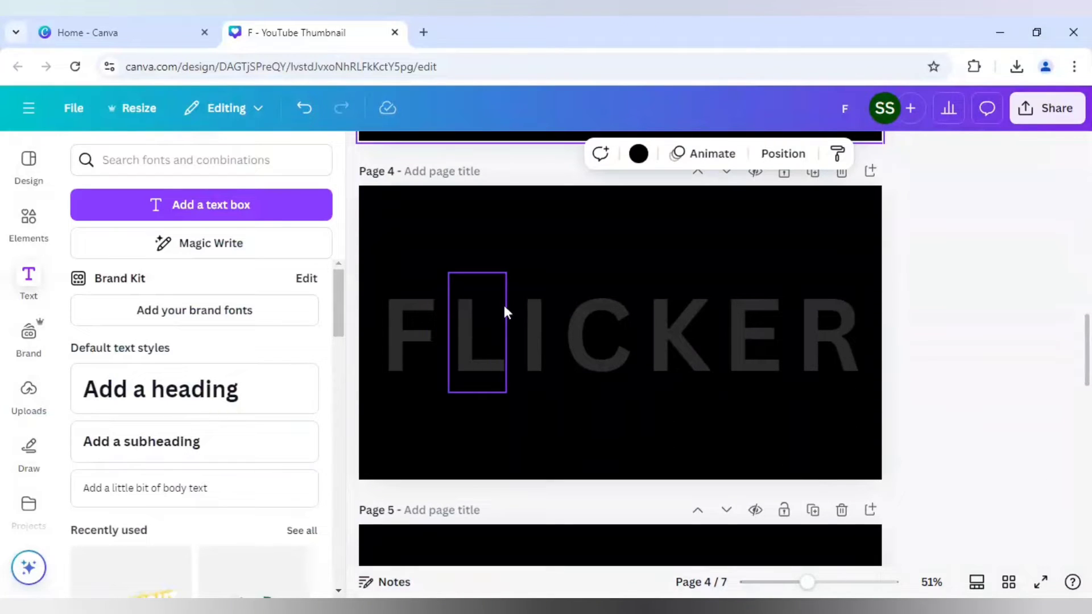
Make page 4's I yellow with a Neon effect at about 68 intensity
left_click(537, 298)
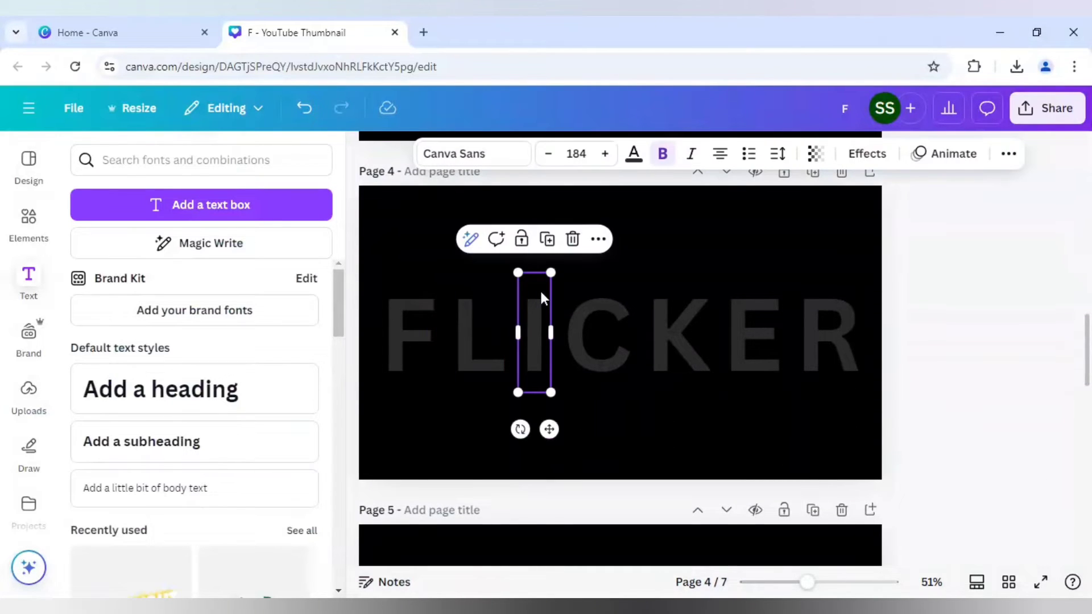
left_click(633, 154)
left_click(218, 281)
left_click(867, 153)
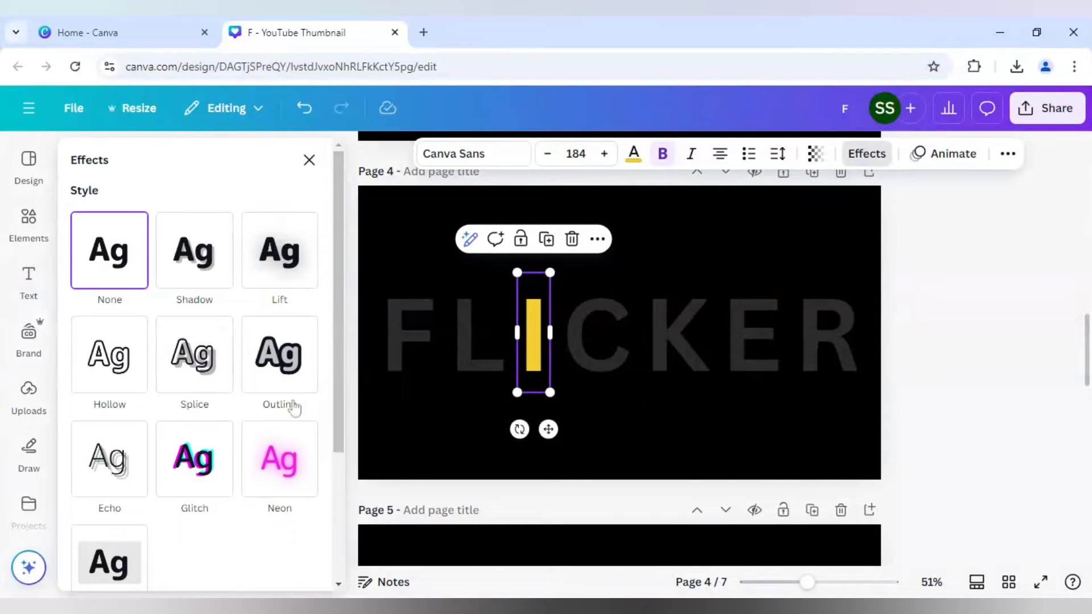
left_click(280, 458)
left_click_drag(143, 564, 232, 568)
Make page 5's C yellow and apply the Neon effect
left_click(367, 490)
scroll(367, 490, "down", 5)
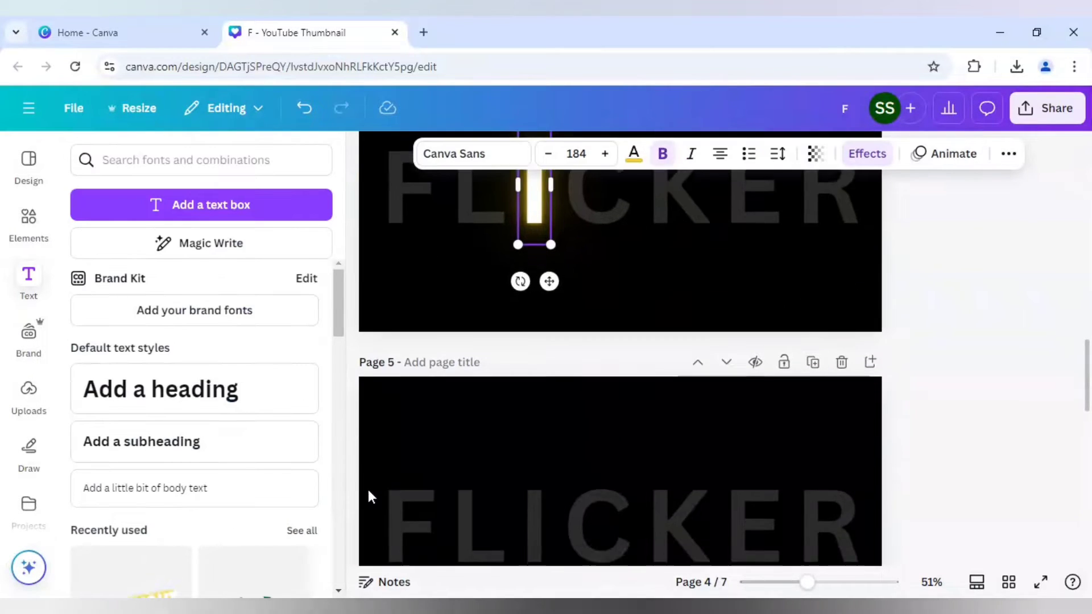
left_click(561, 448)
left_click(633, 154)
left_click(214, 283)
left_click(867, 153)
left_click(280, 458)
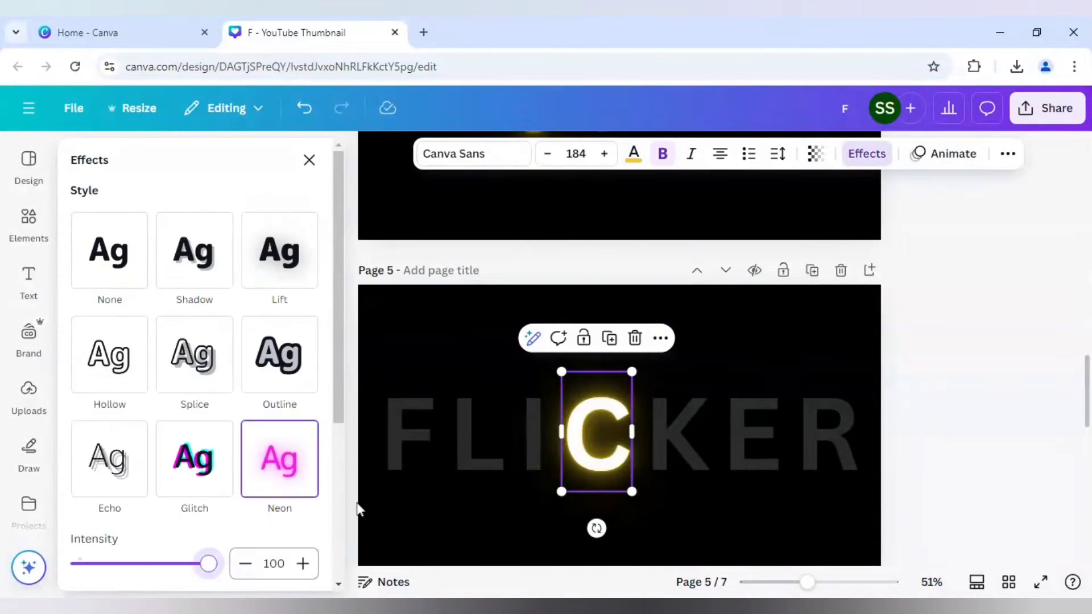
Recolour page 6's K yellow
scroll(375, 489, "down", 5)
left_click(668, 478)
left_click(280, 459)
left_click(634, 153)
left_click(217, 281)
left_click(390, 348)
Make page 7's E yellow with a Neon effect at intensity 100
scroll(528, 356, "down", 5)
left_click(752, 355)
left_click(633, 153)
left_click(215, 281)
left_click(866, 153)
left_click(279, 458)
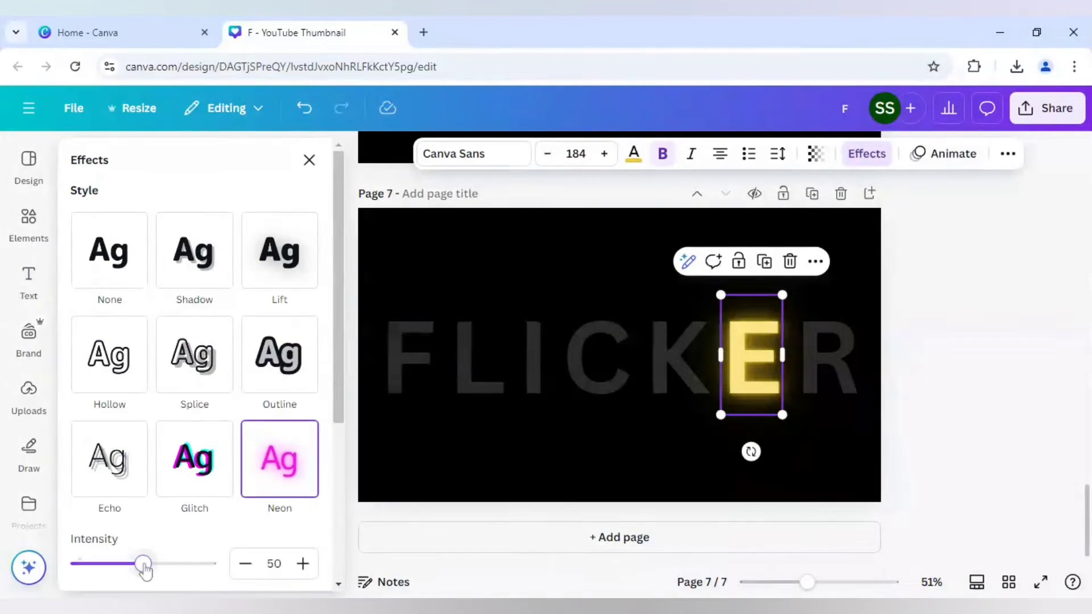
left_click_drag(196, 563, 211, 563)
left_click(538, 453)
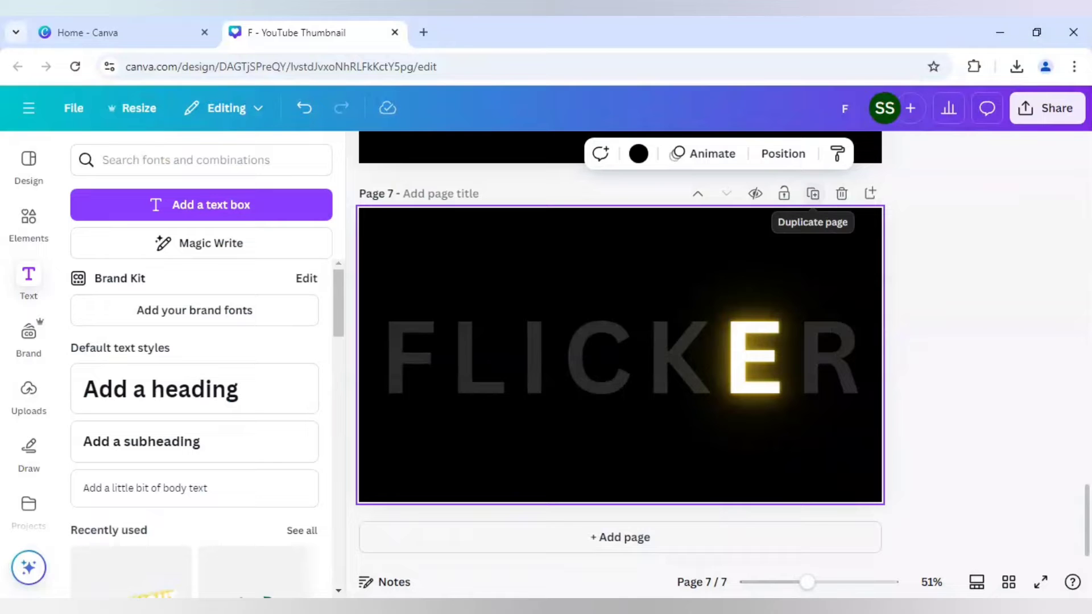
Duplicate the all-grey FLICKER page and move the copy down to become page 8
scroll(817, 194, "up", 20)
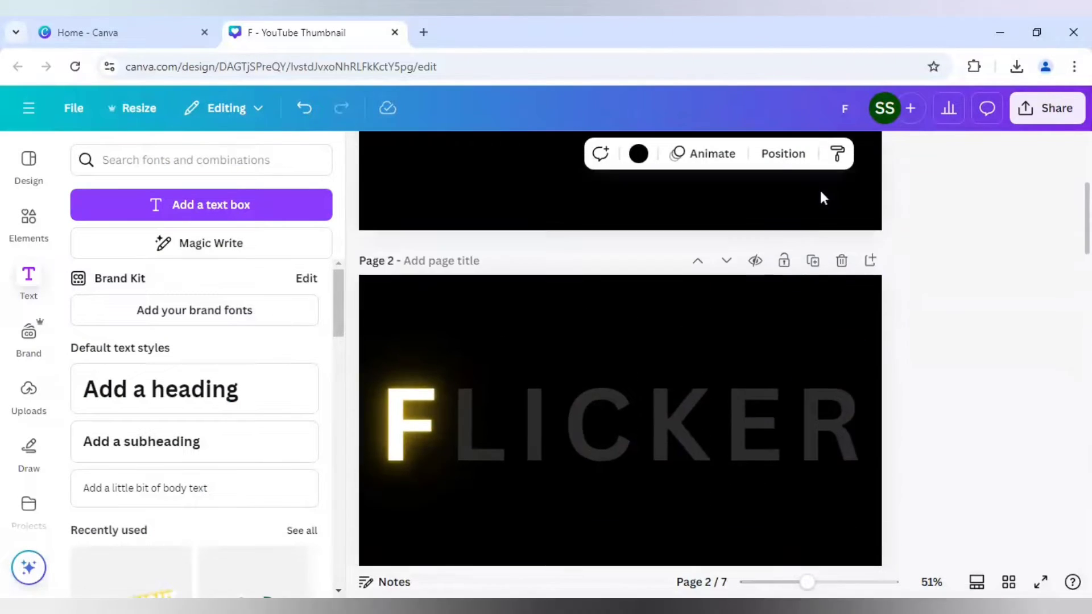
scroll(821, 199, "up", 3)
left_click(813, 193)
left_click(726, 196)
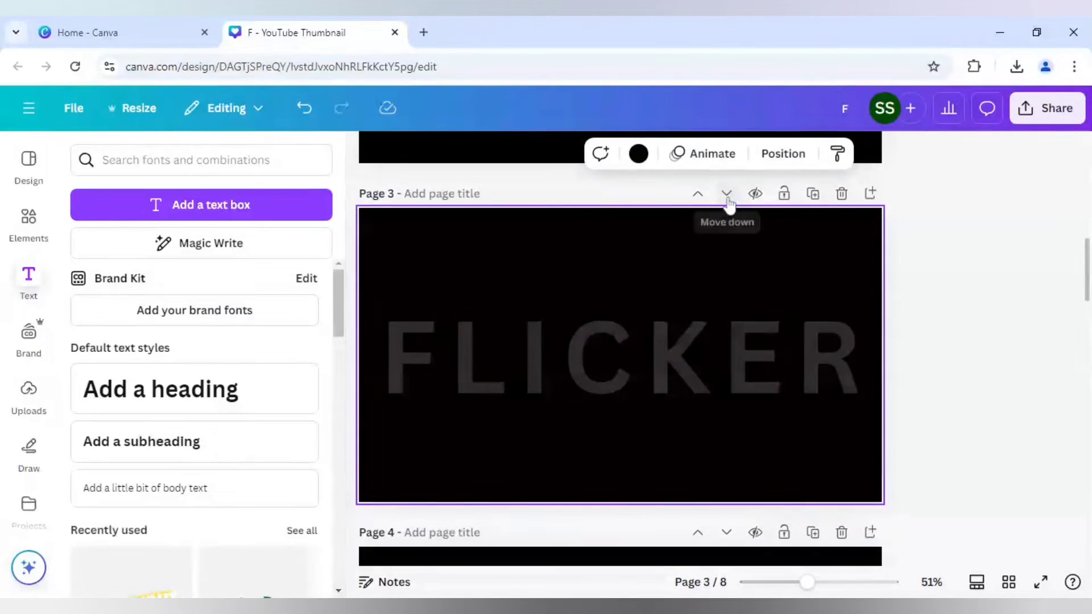
left_click(726, 195)
left_click(727, 195)
left_click(727, 195)
left_click(727, 195)
left_click(727, 195)
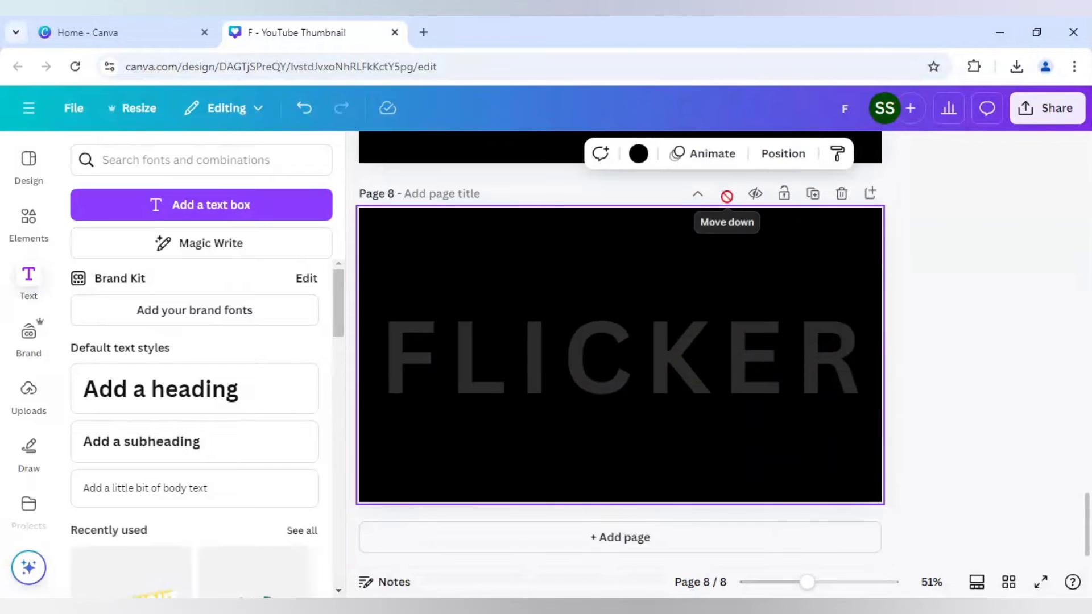
Colour page 8's R yellow and give it a Neon effect at intensity 100
scroll(785, 357, "up", 3)
scroll(785, 358, "down", 1)
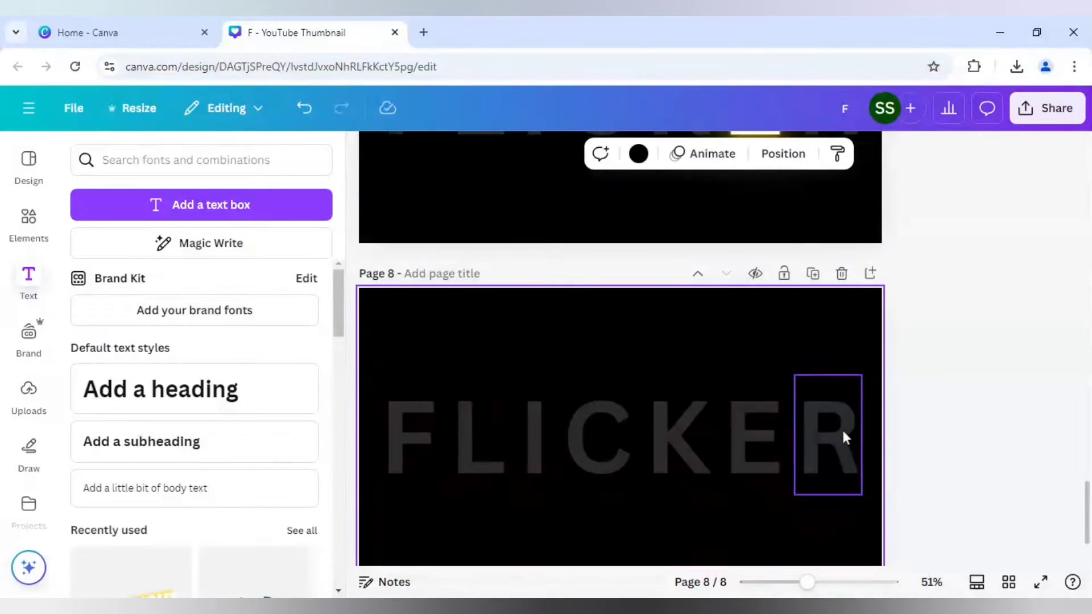
left_click(843, 437)
left_click(636, 157)
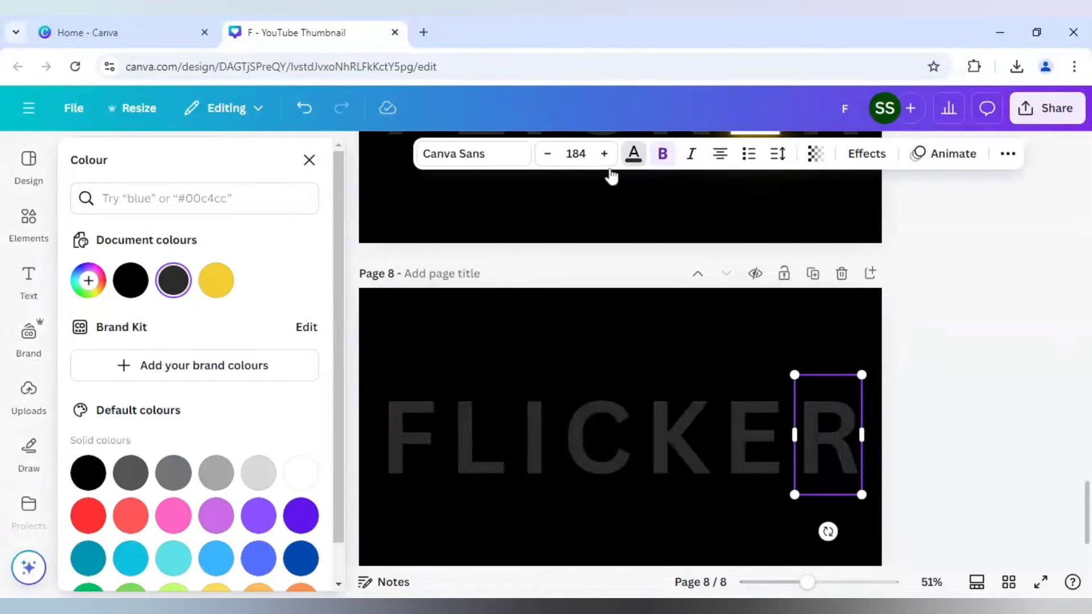
left_click(216, 280)
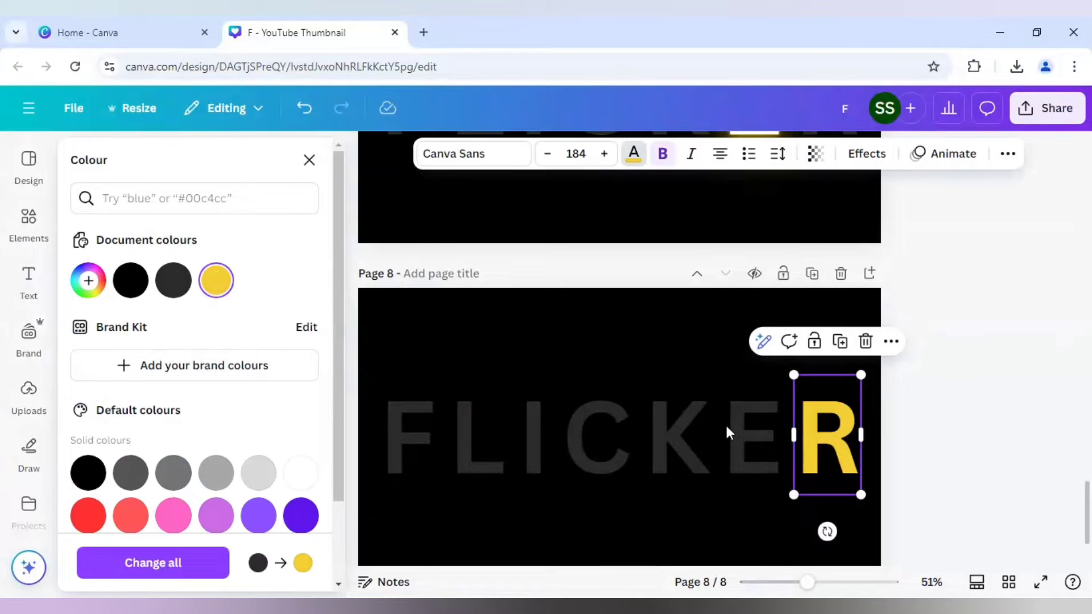
left_click(866, 159)
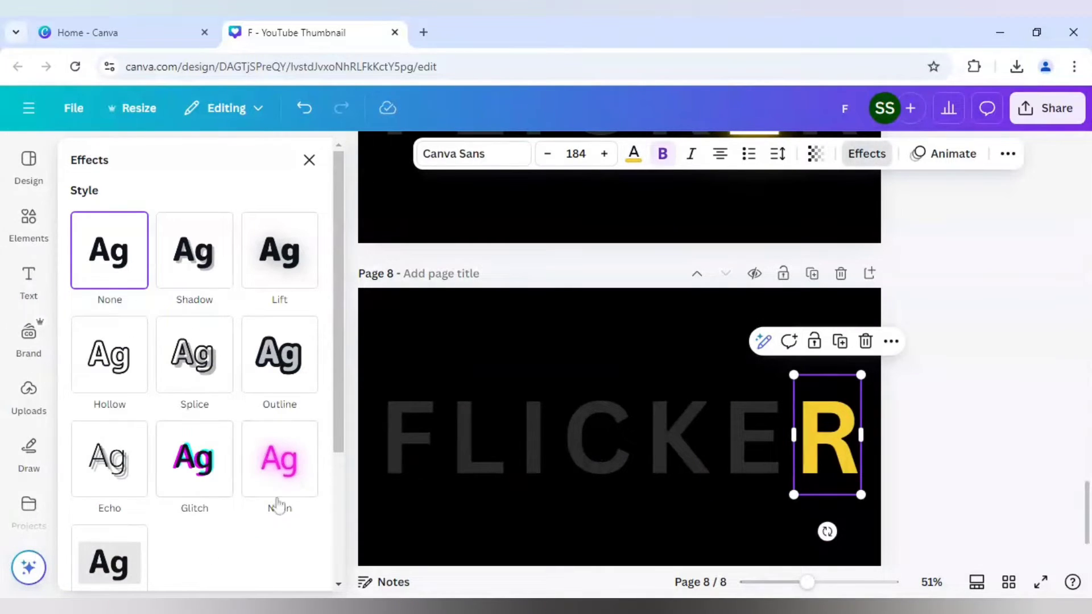
left_click(283, 490)
left_click_drag(142, 564, 264, 576)
left_click(970, 466)
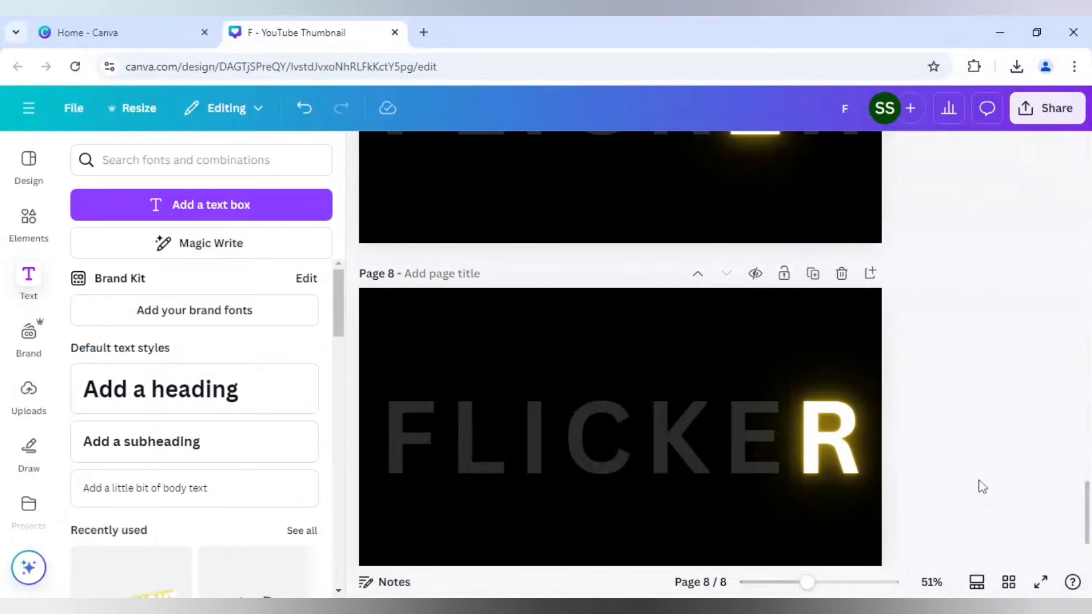
left_click(1009, 586)
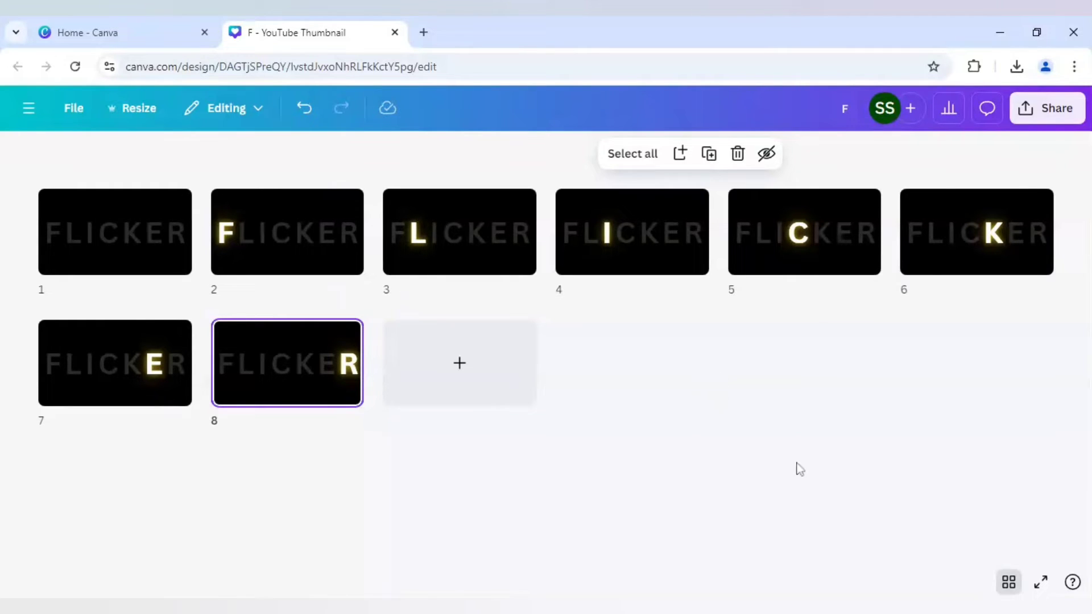
left_click(1008, 583)
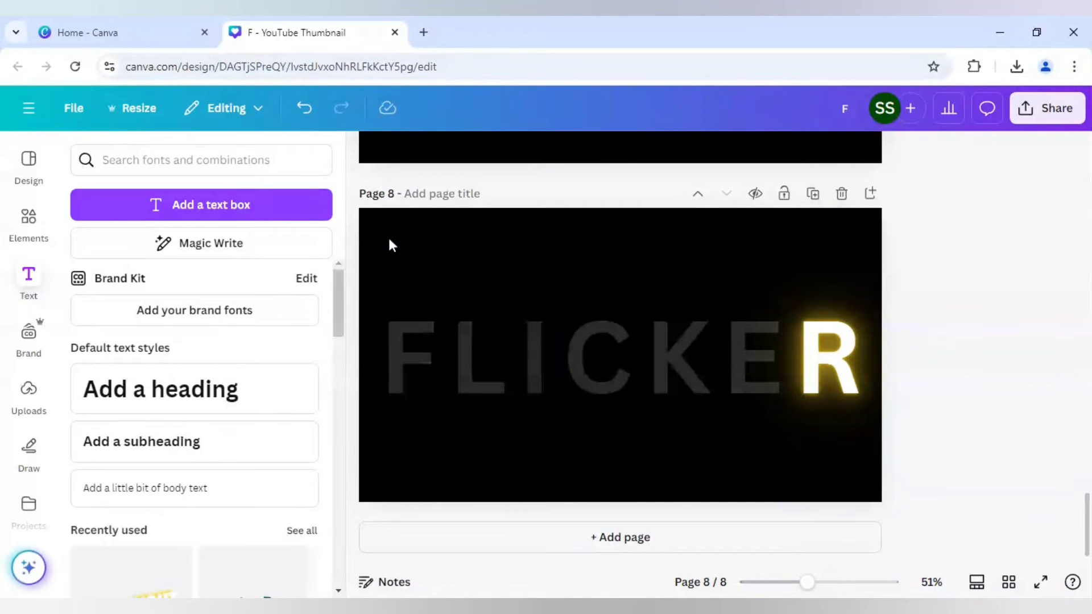
Give the glowing F on page 2 a Neon animation
left_click(413, 283)
scroll(411, 275, "up", 20)
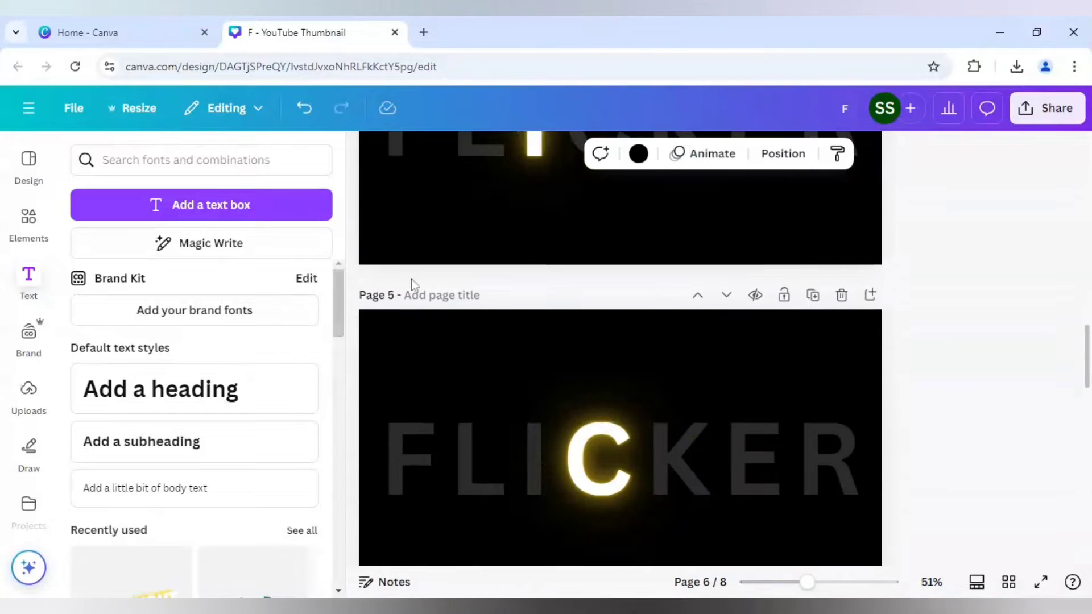
scroll(411, 275, "up", 8)
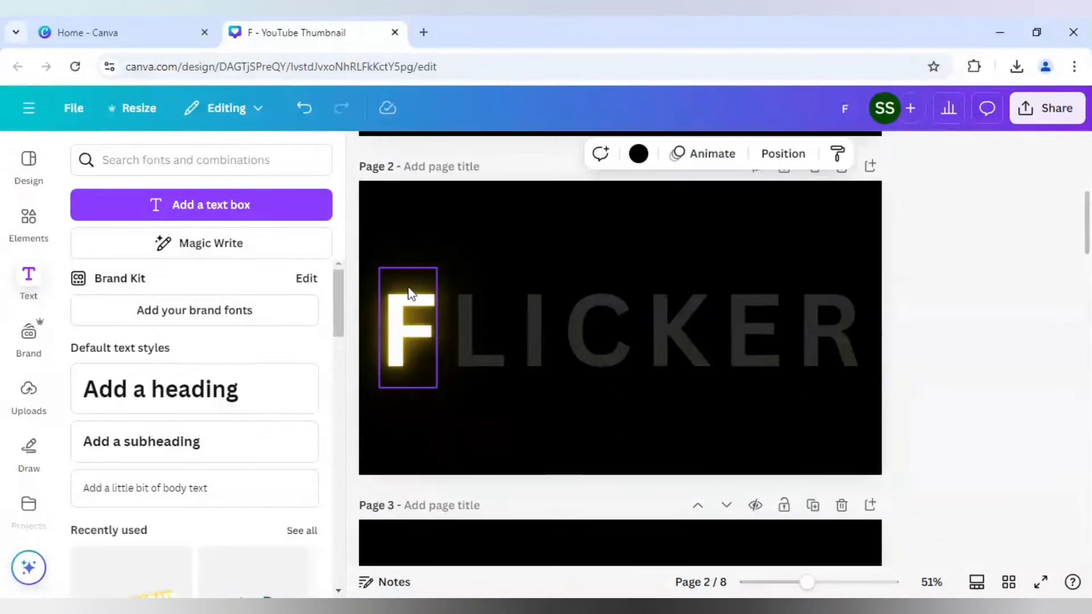
left_click(405, 324)
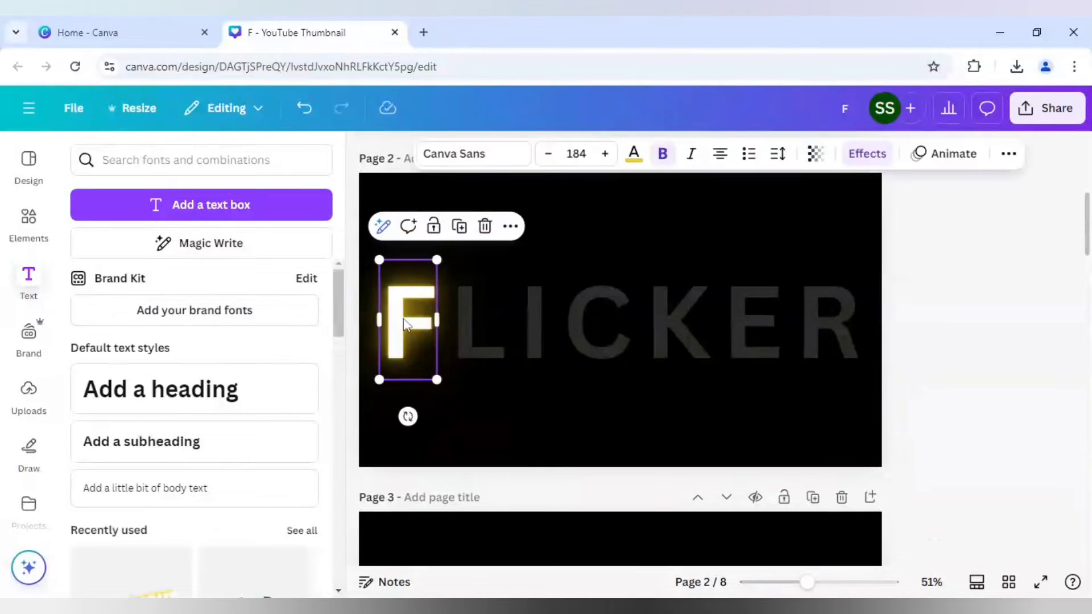
left_click(933, 155)
scroll(217, 404, "down", 5)
scroll(176, 415, "down", 4)
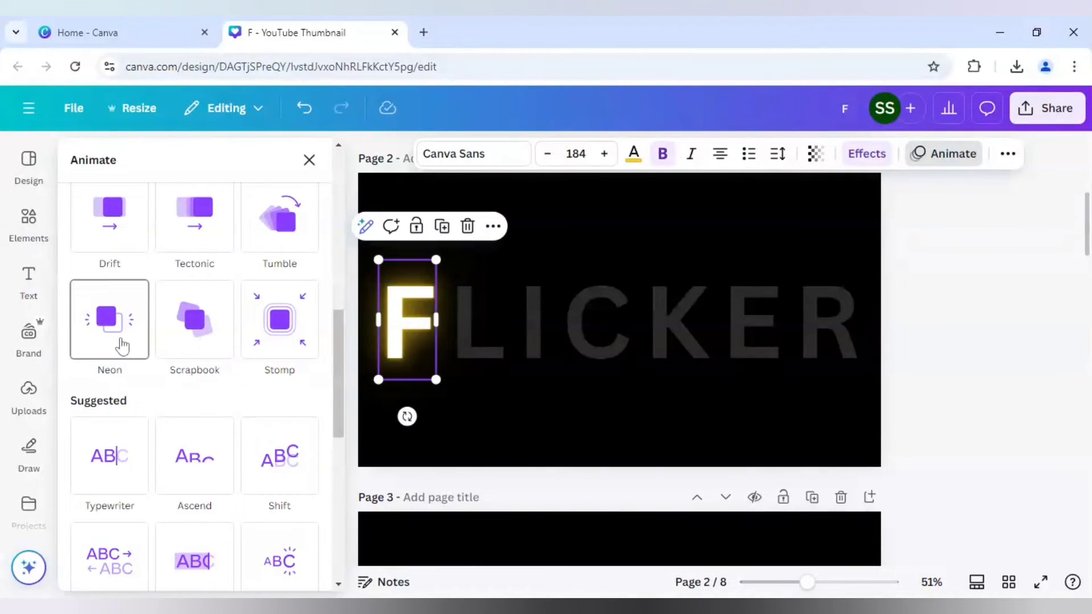
left_click(122, 345)
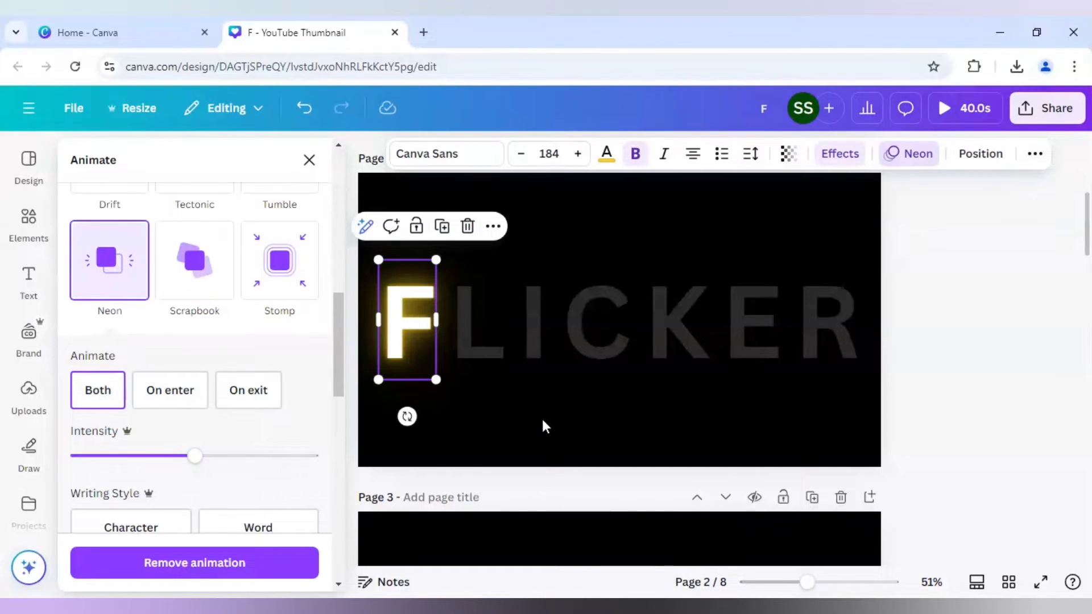
Apply the Neon animation to the lit L, I and C on pages 3 to 5
scroll(541, 418, "down", 5)
left_click(476, 364)
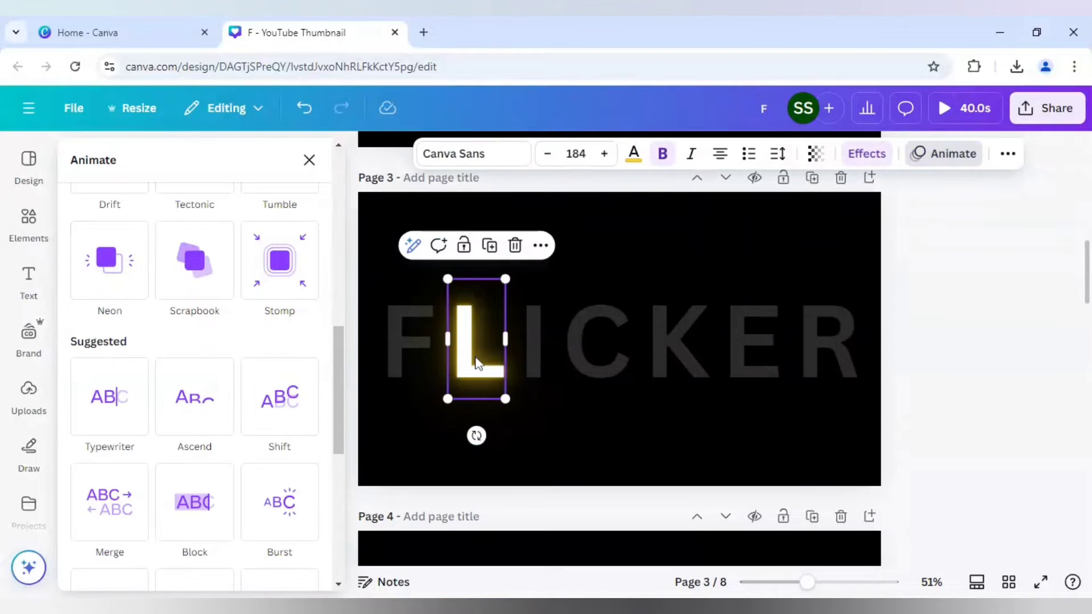
left_click(122, 283)
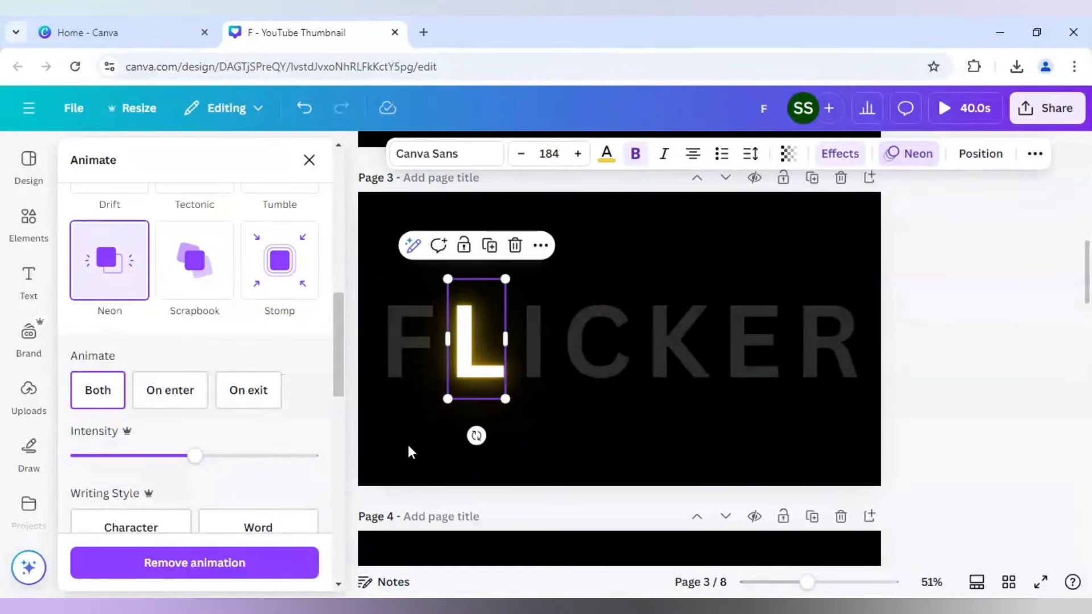
scroll(409, 451, "down", 5)
left_click(535, 369)
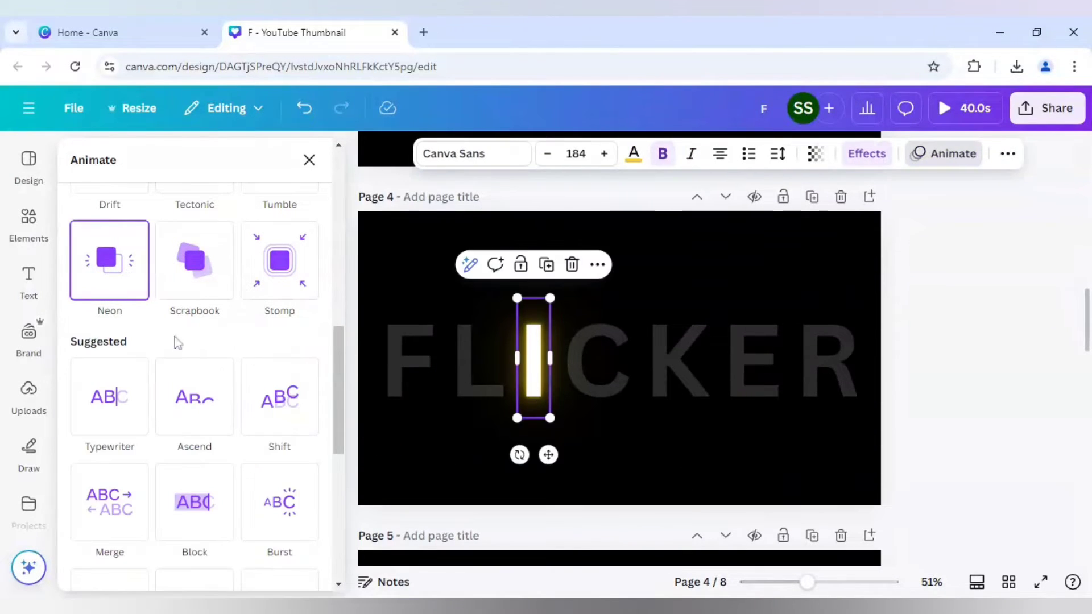
left_click(126, 275)
scroll(429, 448, "down", 5)
left_click(608, 413)
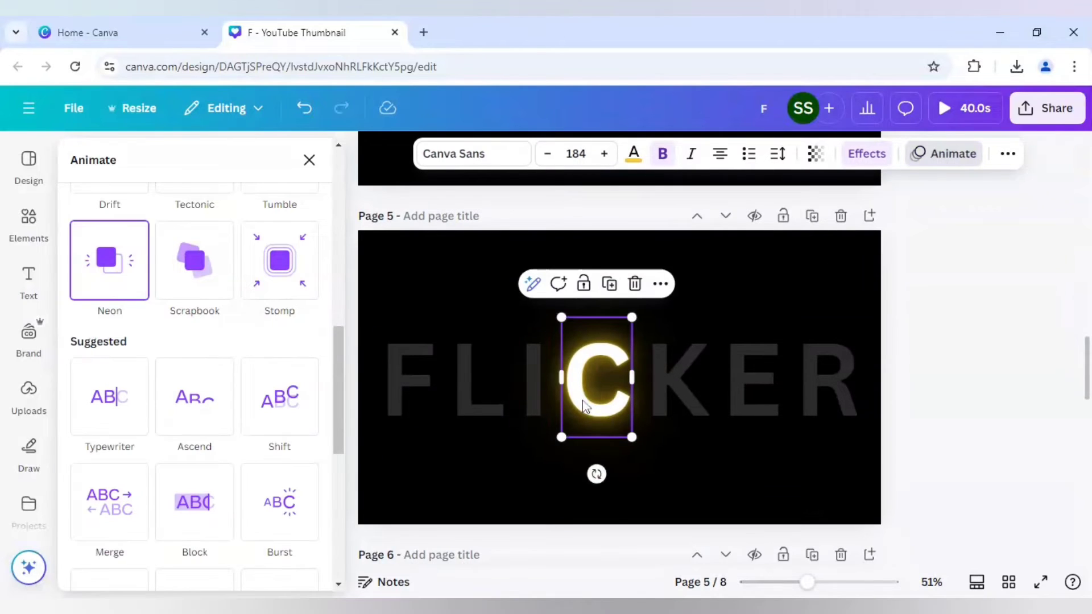
left_click(140, 283)
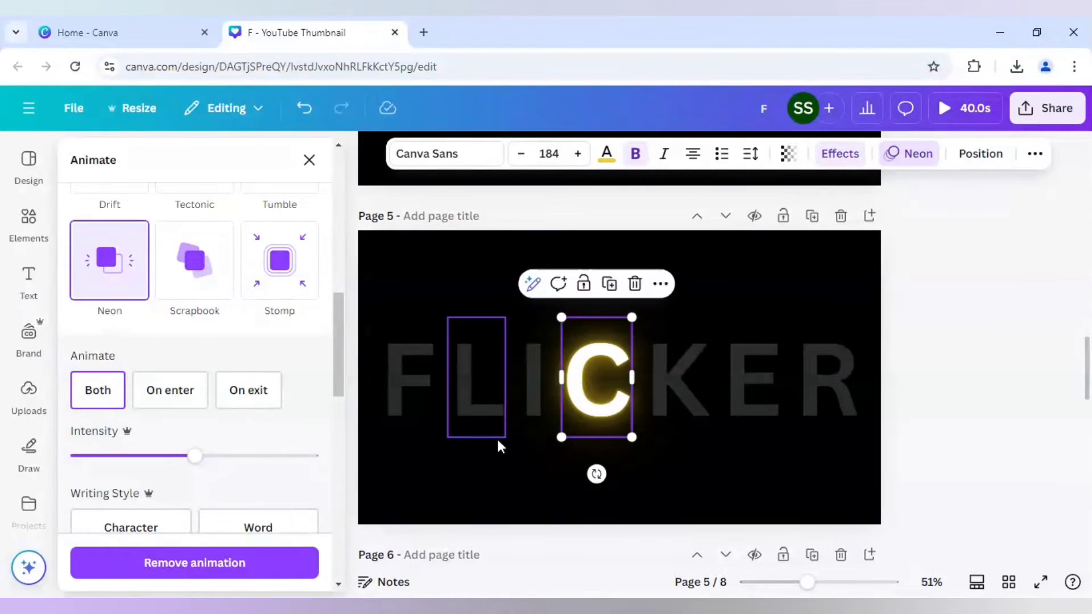
Apply the Neon animation to the lit K, E and R on pages 6–8, keeping R on Both
scroll(496, 437, "down", 5)
left_click(667, 427)
left_click(126, 285)
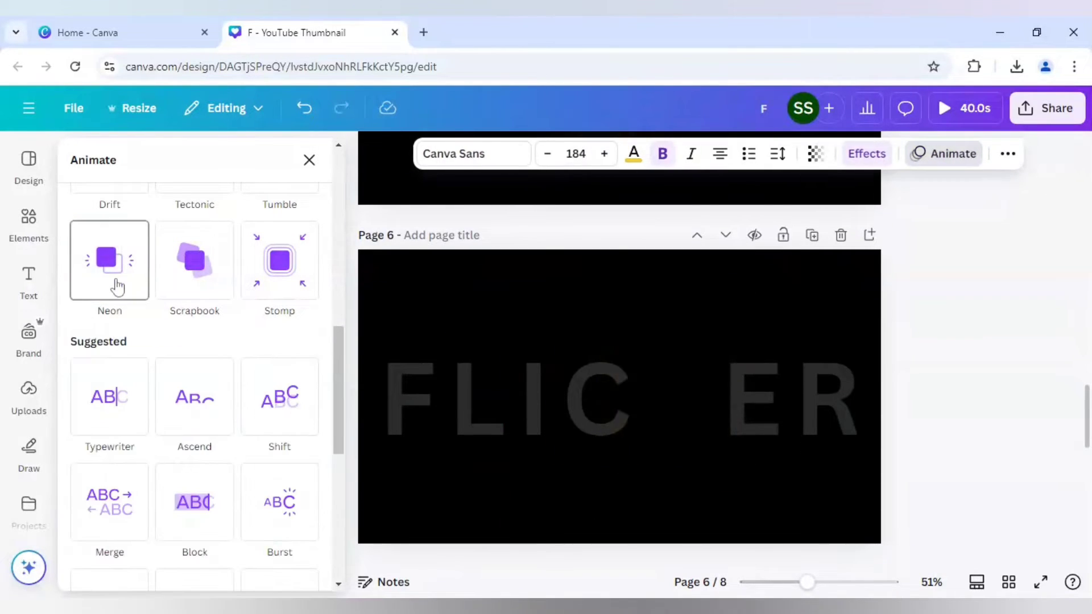
scroll(548, 453, "down", 5)
left_click(750, 486)
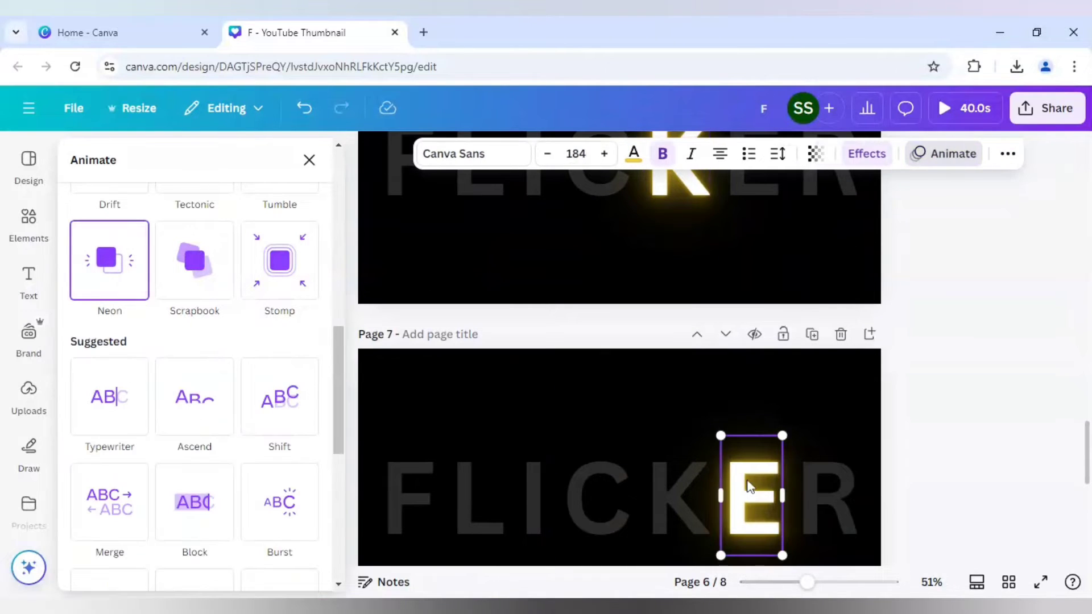
left_click(128, 289)
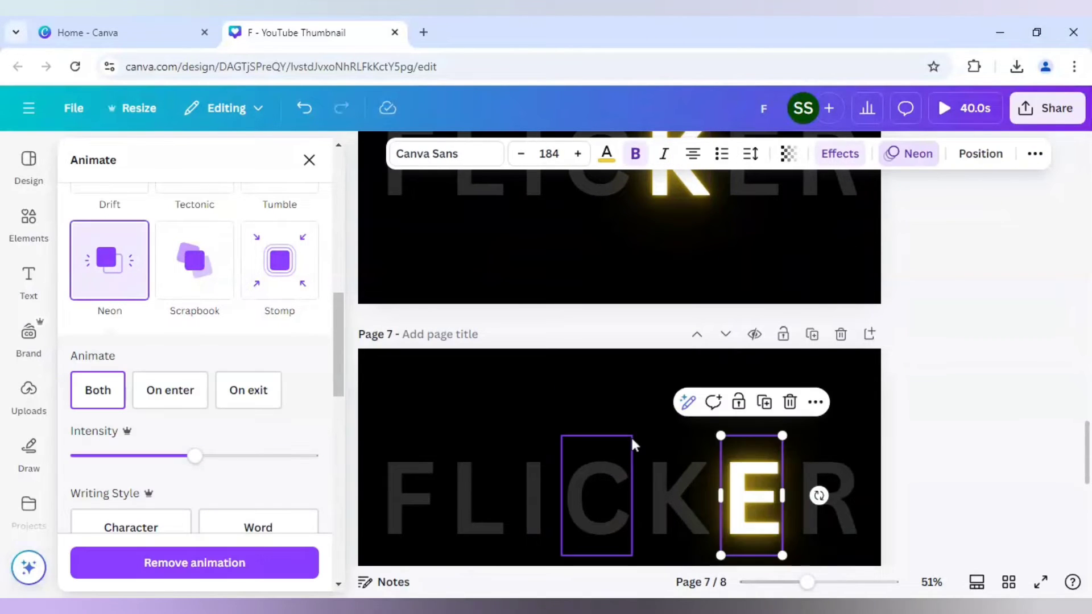
scroll(631, 435, "down", 5)
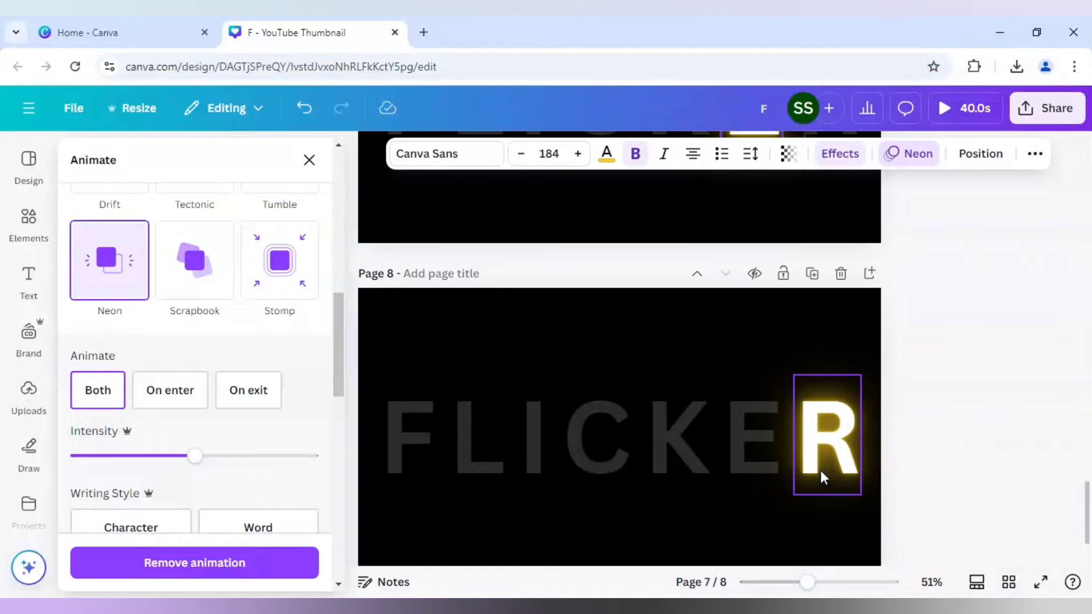
left_click(821, 469)
left_click(130, 292)
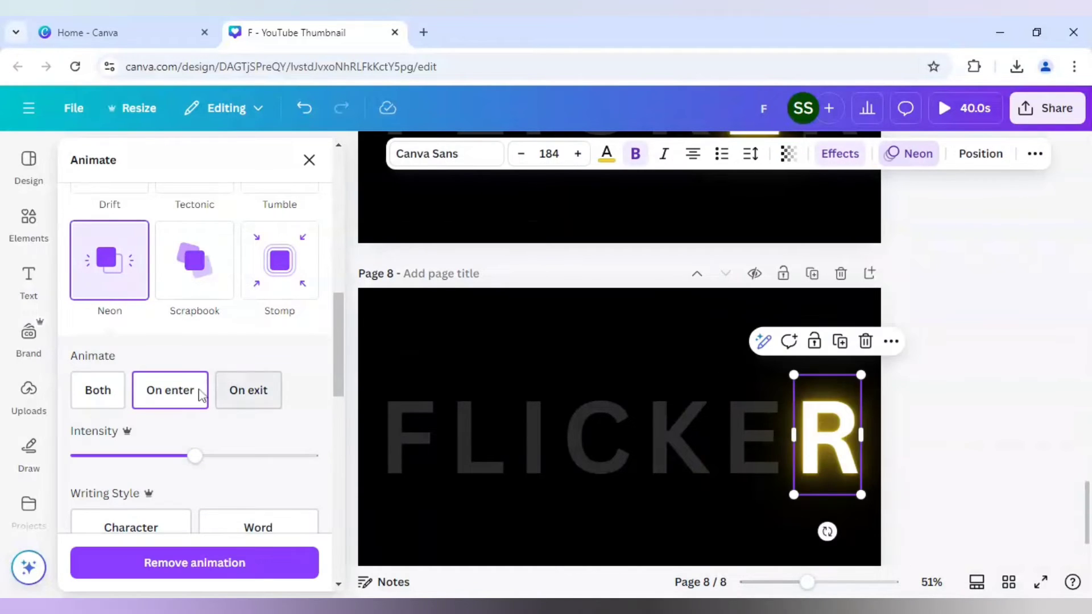
left_click(98, 391)
scroll(578, 371, "up", 3)
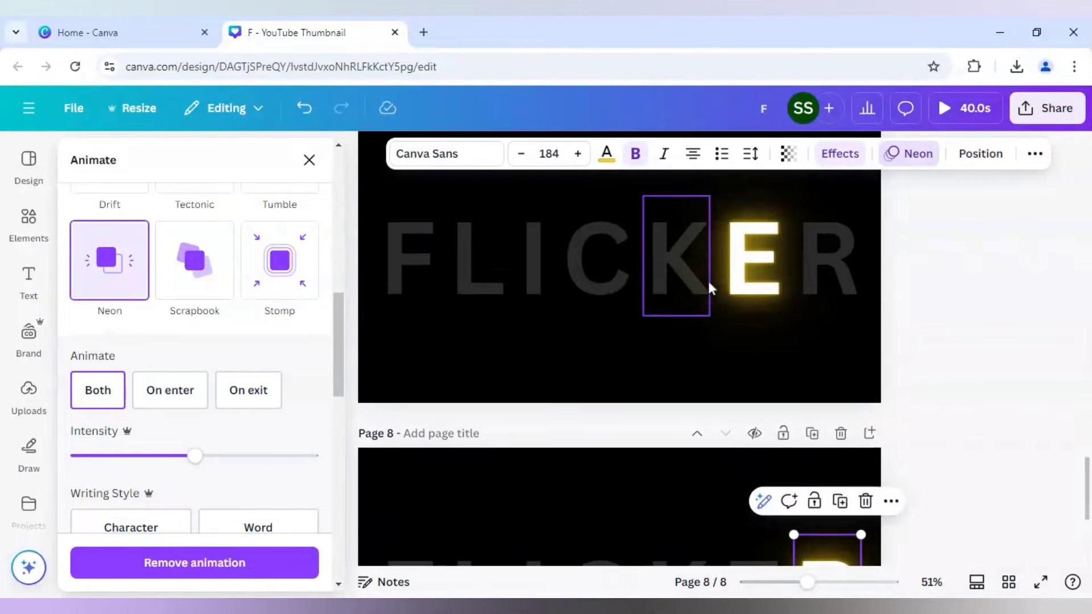
left_click(737, 280)
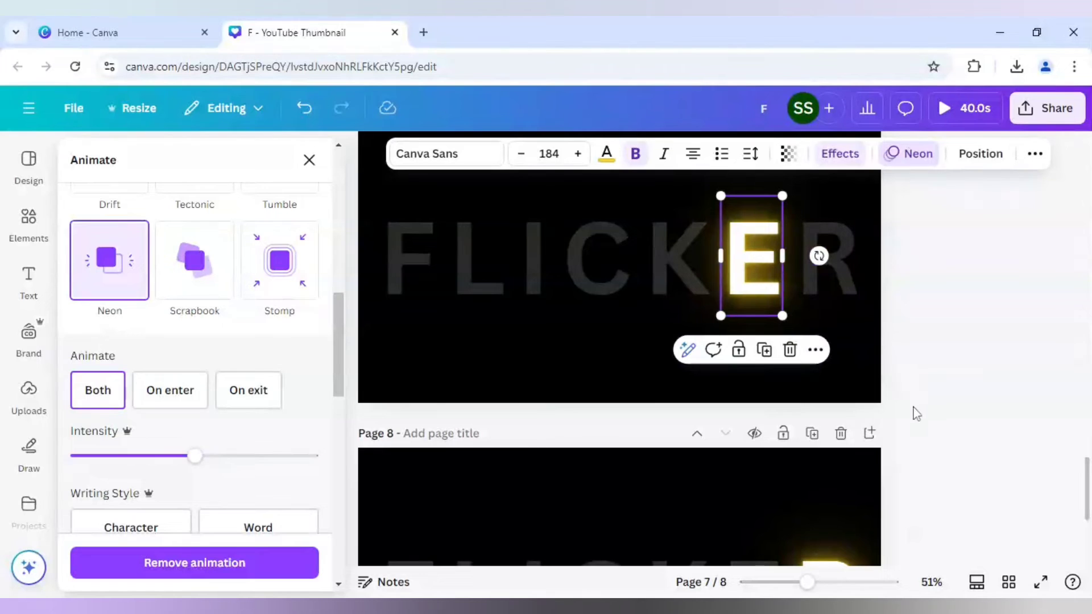
scroll(914, 421, "down", 3)
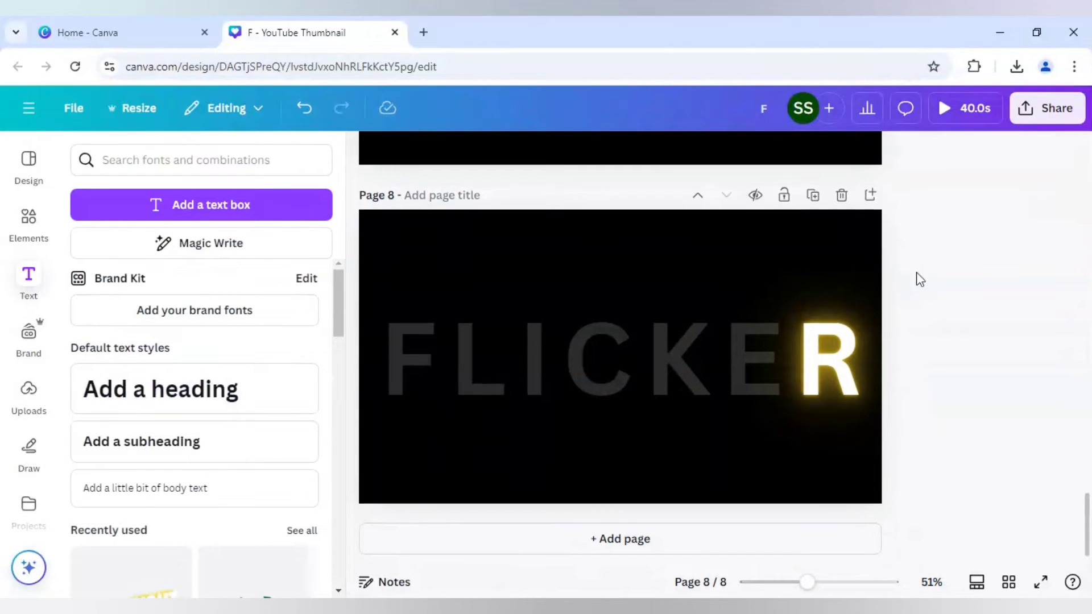
Set page 8's duration to 1.5s and apply it to all pages, totalling 12.0s
scroll(916, 279, "up", 3)
scroll(784, 516, "down", 2)
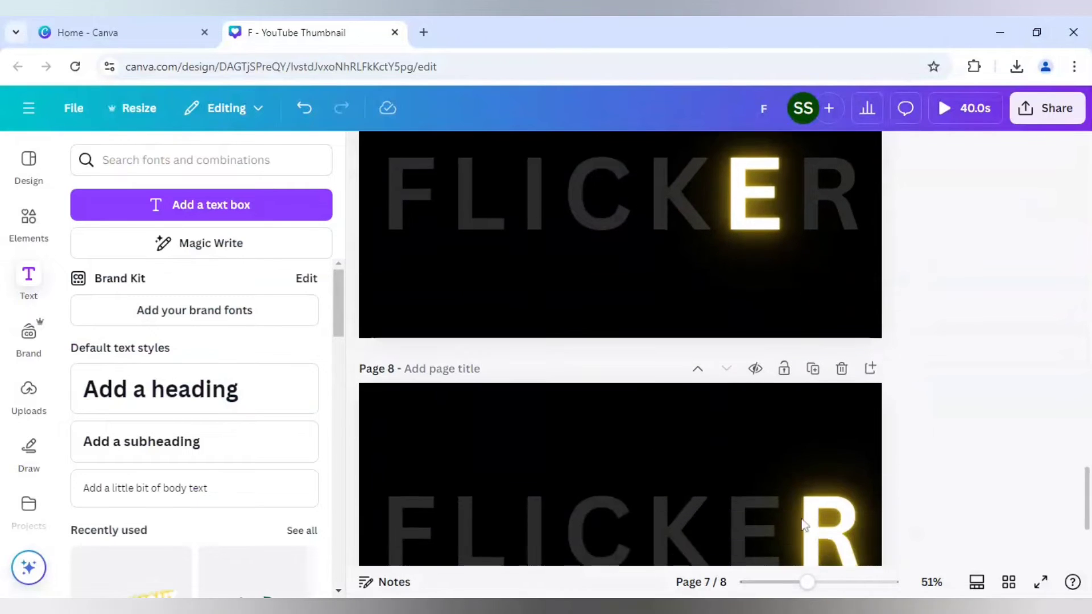
left_click(817, 525)
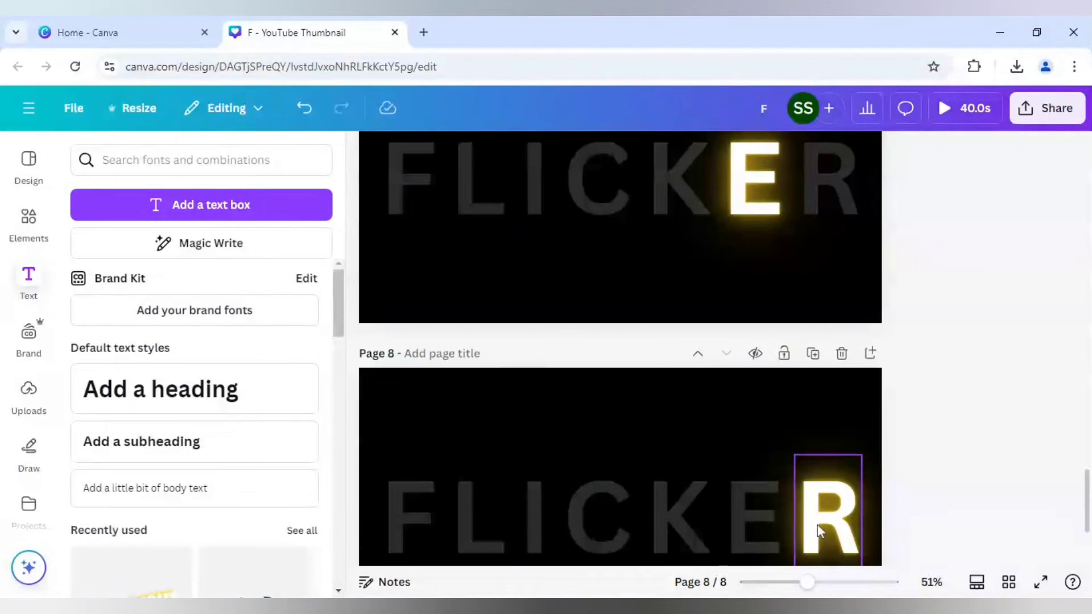
left_click(715, 418)
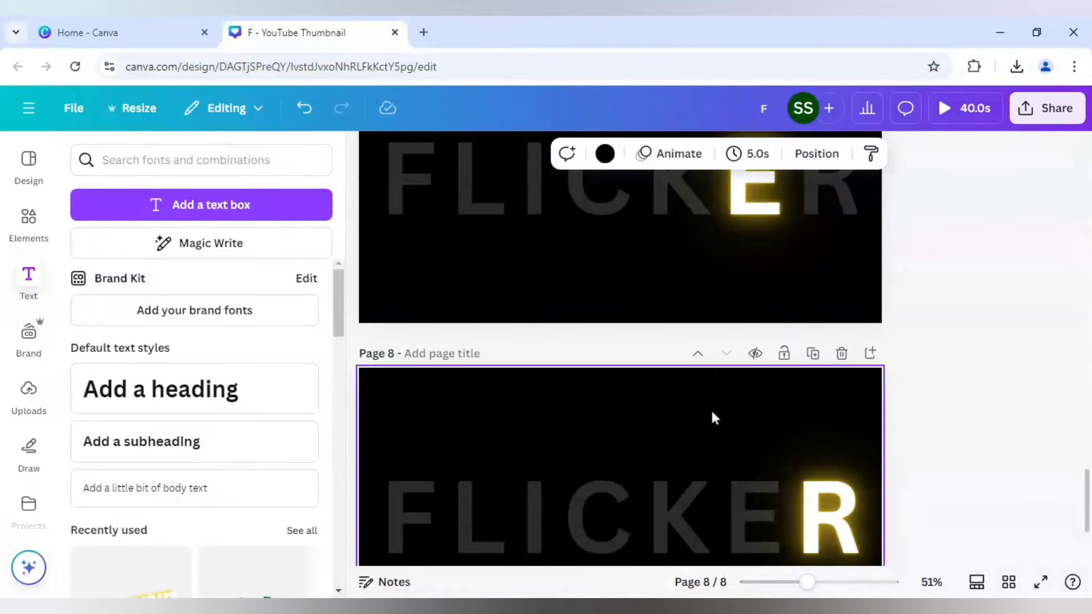
left_click(751, 157)
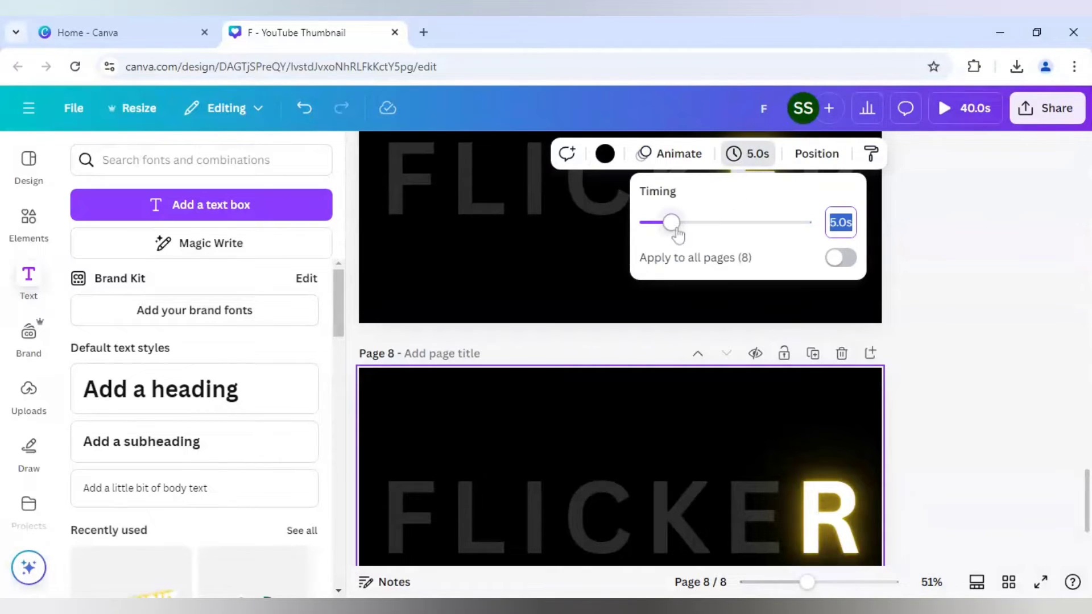
left_click_drag(676, 229, 654, 229)
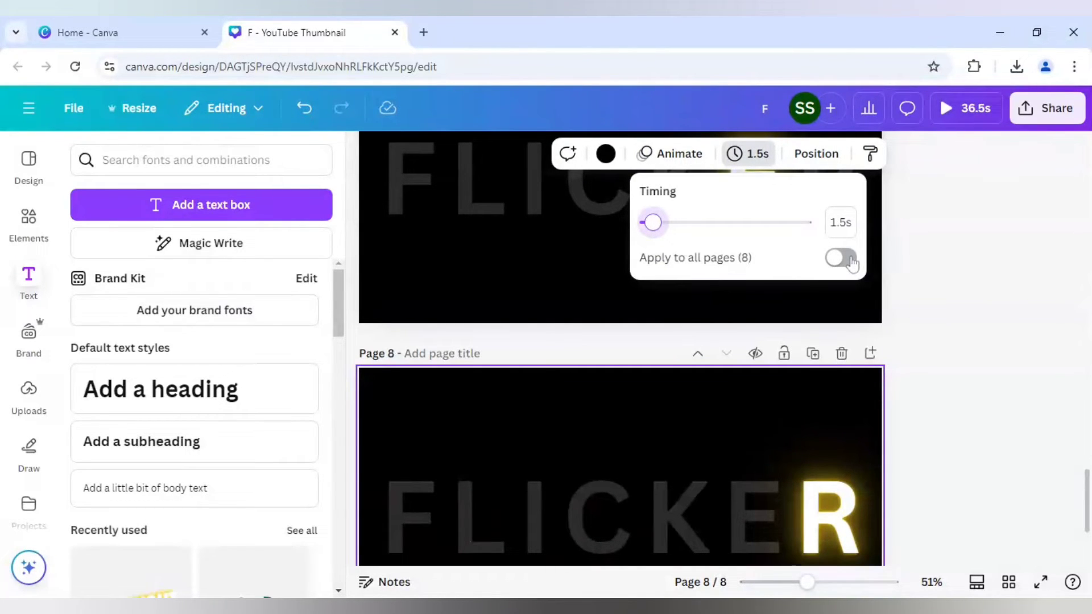
left_click(842, 259)
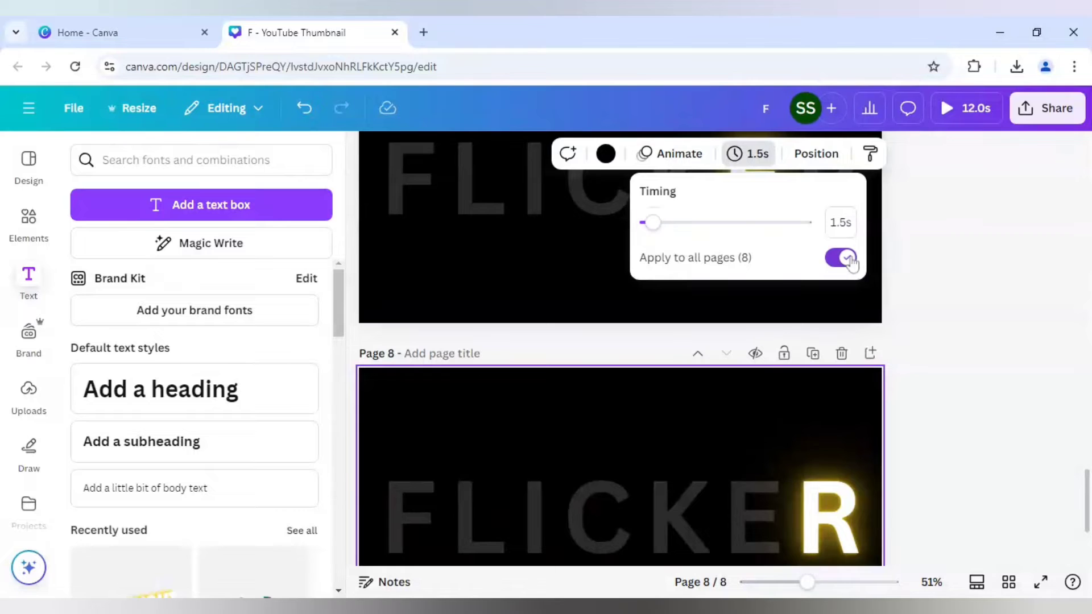
left_click(986, 314)
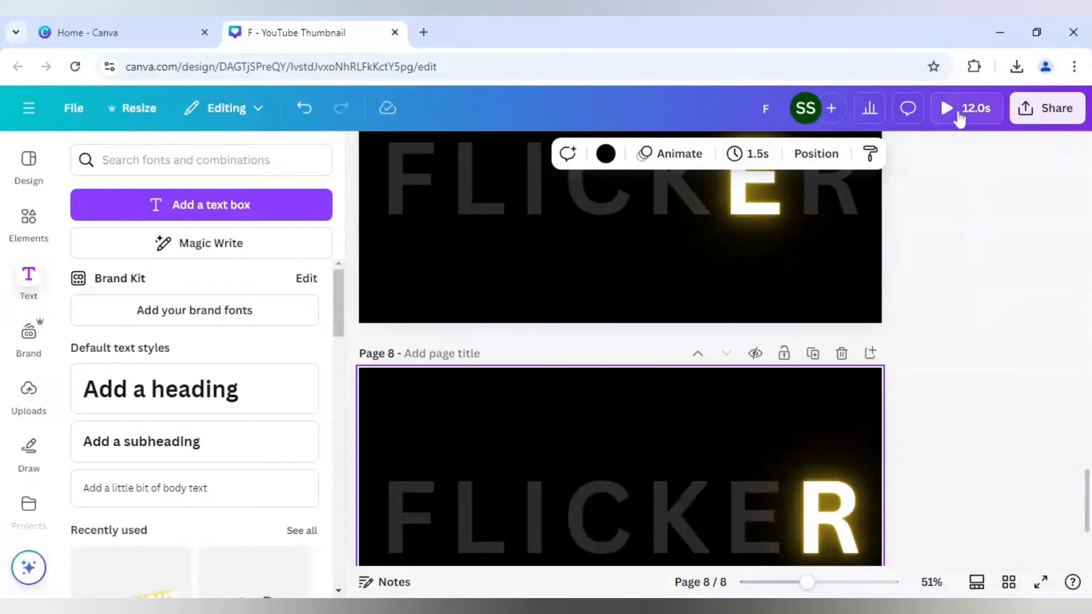
Preview the 12.0s animation, then switch to Grid view of all eight pages
left_click(958, 113)
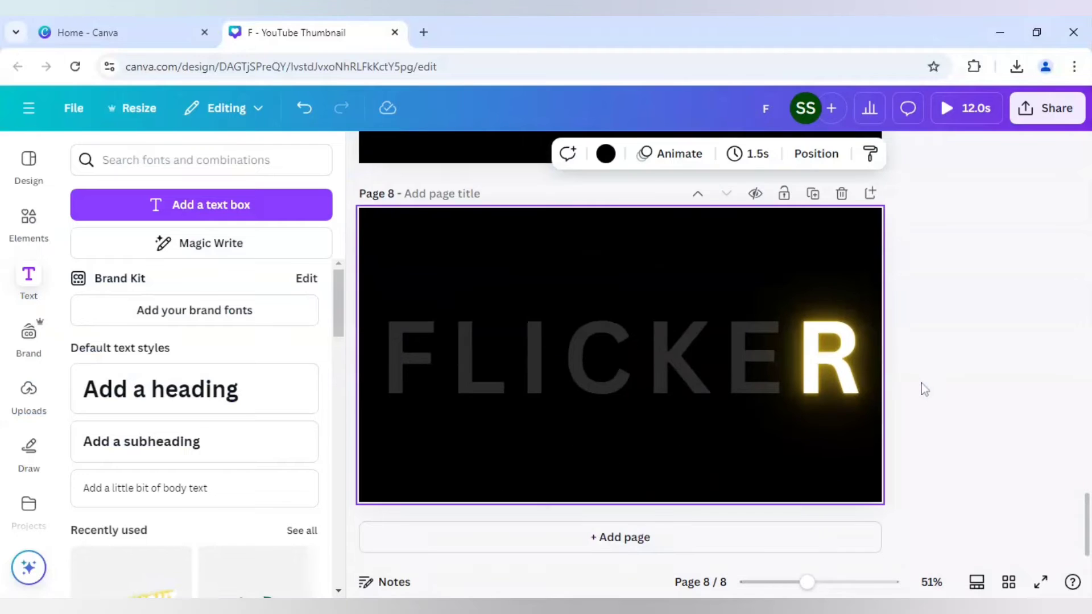
left_click(1011, 590)
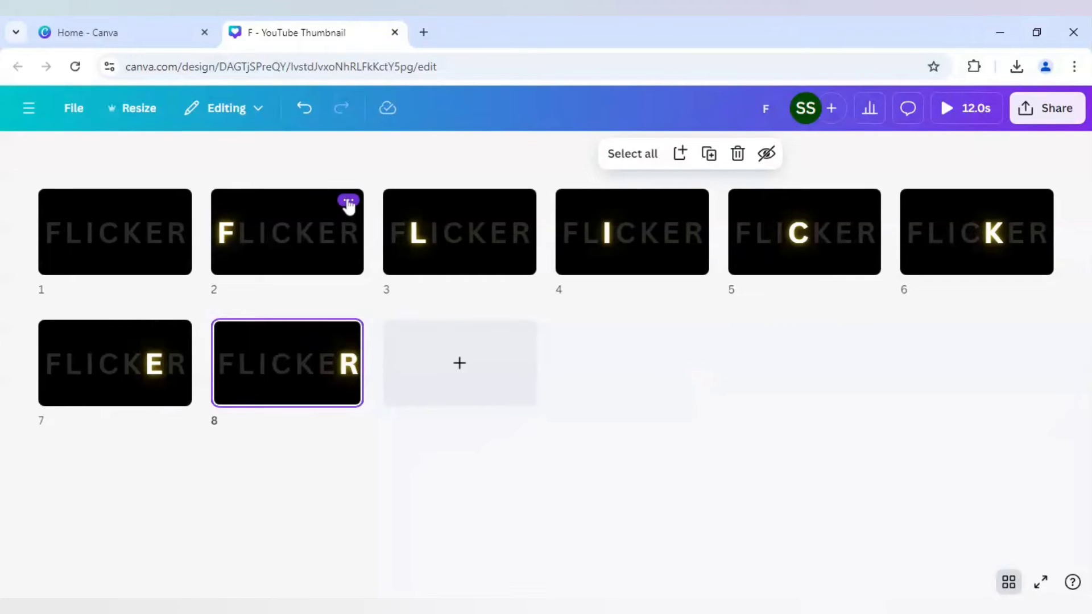
Duplicate the lit-F page 2 and drag the copy to the end as page 9
left_click(348, 200)
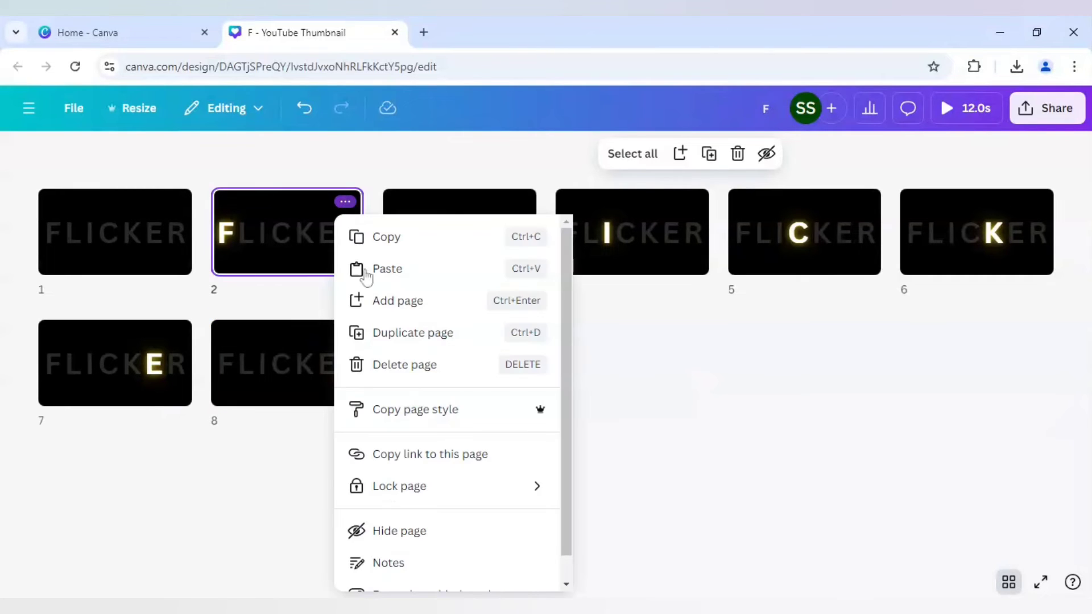
left_click(381, 333)
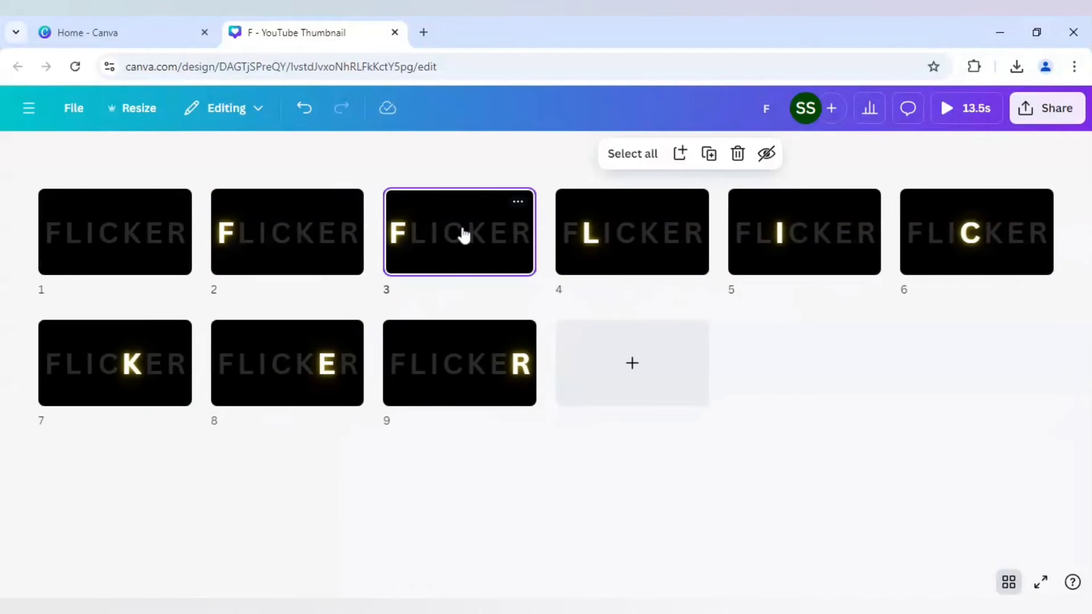
left_click_drag(463, 234, 561, 373)
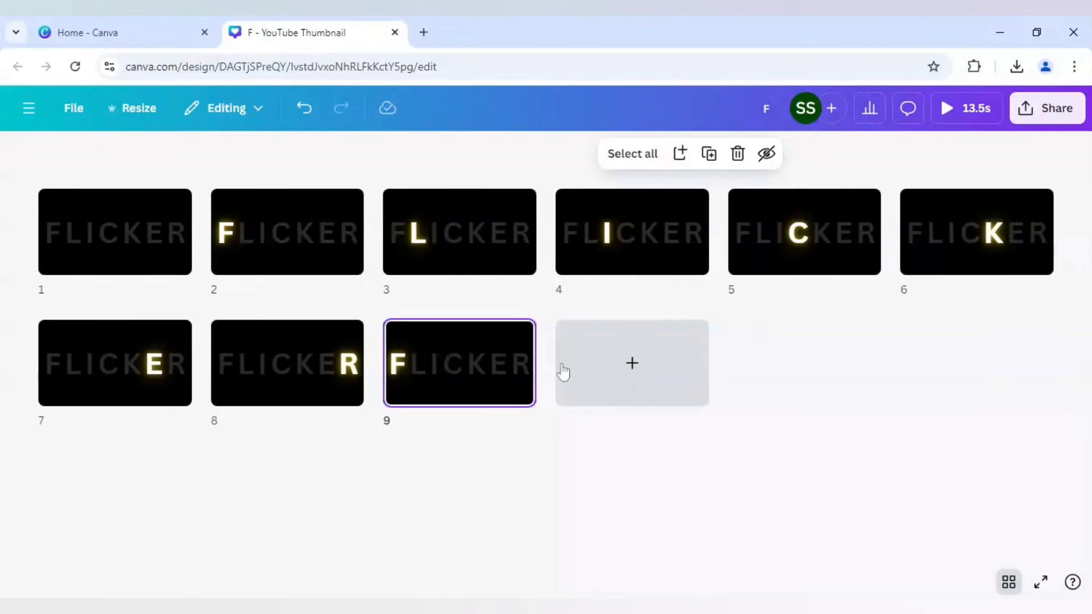
Duplicate page 9 into page 10 and make its L yellow with a Neon effect at 100
double_click(481, 377)
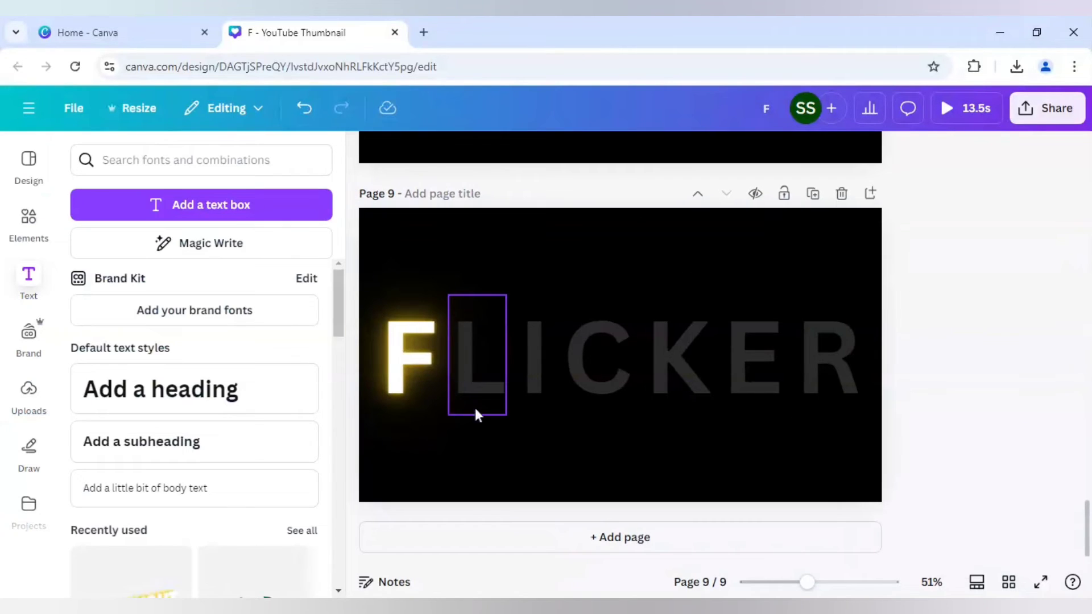
scroll(511, 333, "up", 4)
scroll(511, 333, "down", 4)
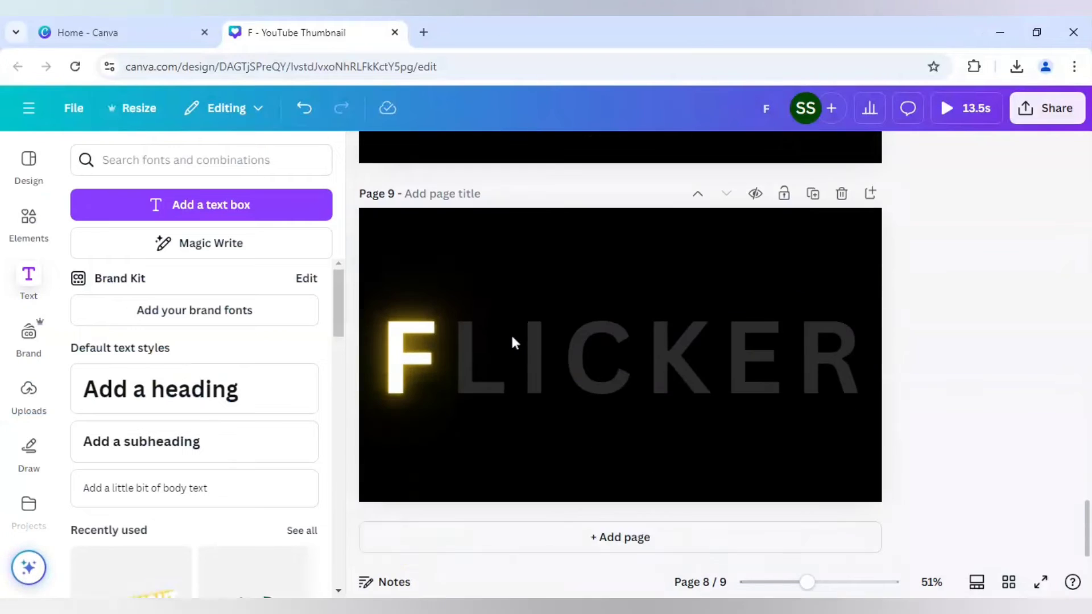
left_click(813, 193)
left_click(484, 357)
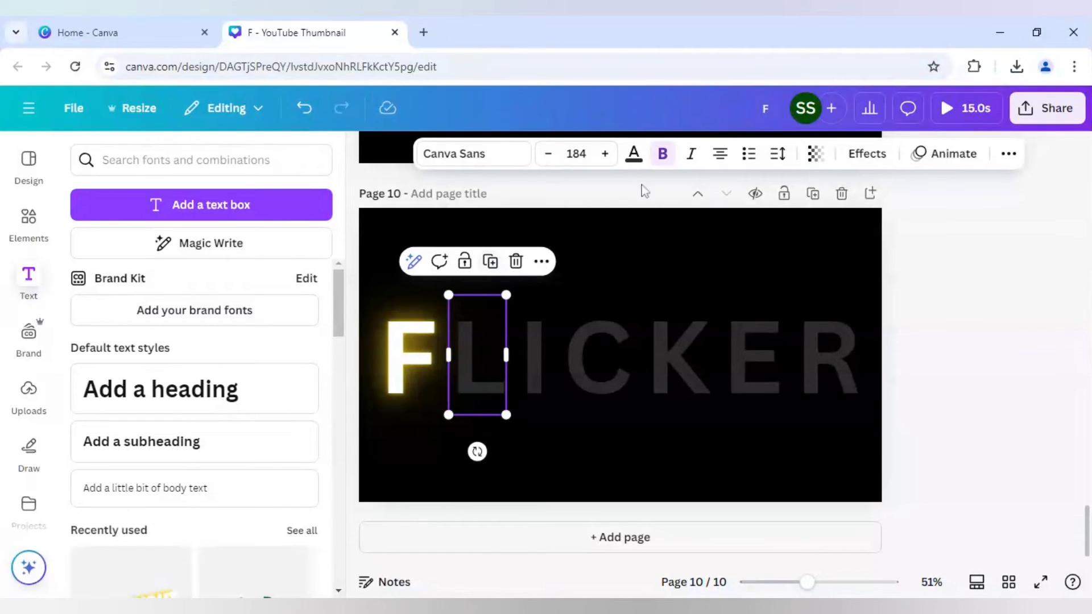
left_click(635, 158)
left_click(216, 279)
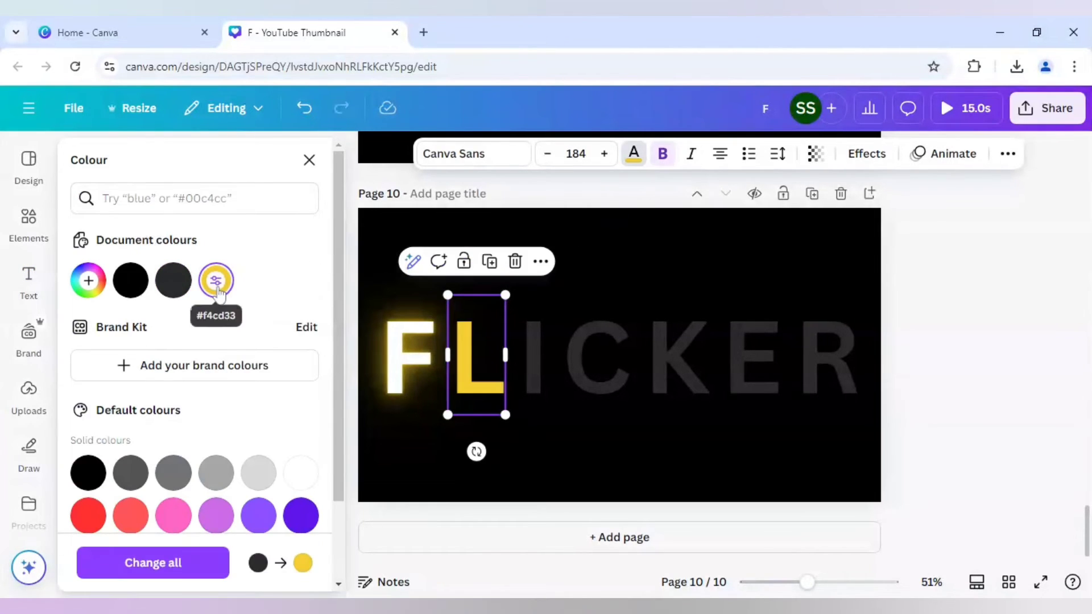
left_click(867, 155)
left_click(259, 484)
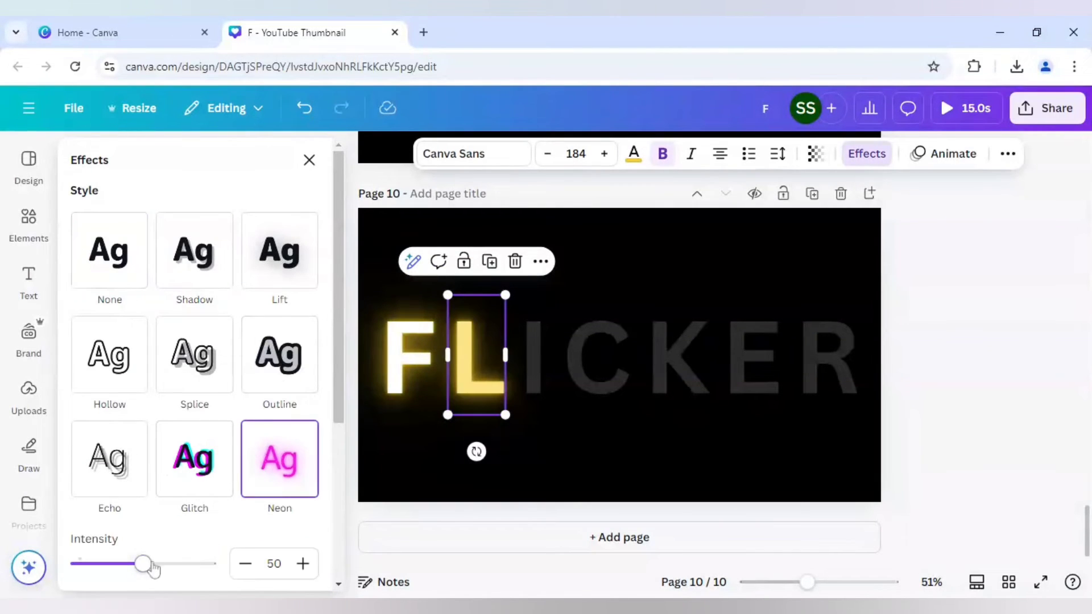
left_click_drag(151, 569, 251, 576)
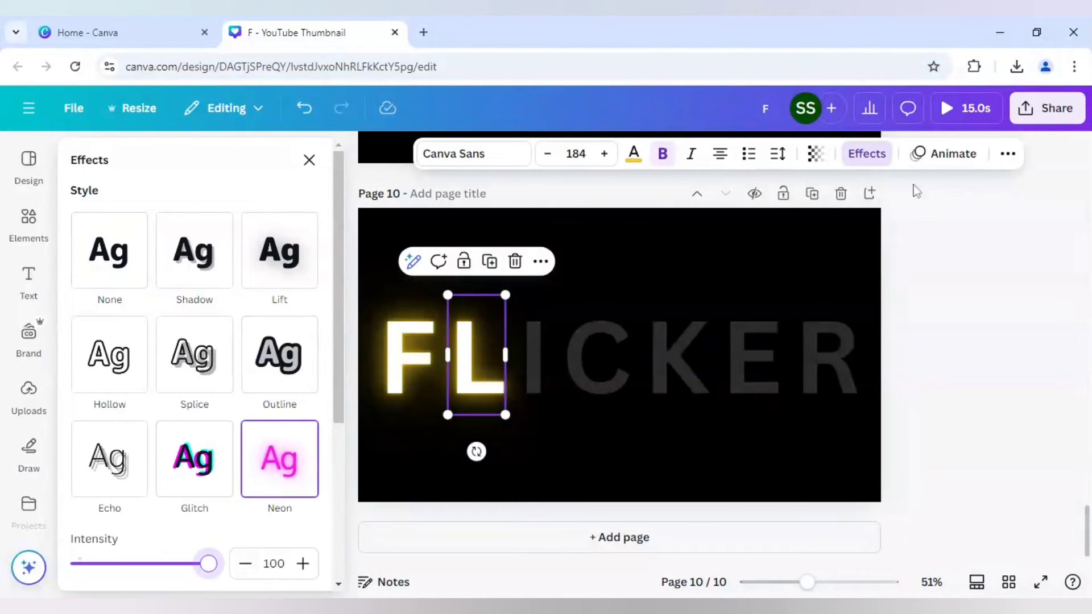
Give the L a Neon animation playing on both enter and exit
left_click(939, 165)
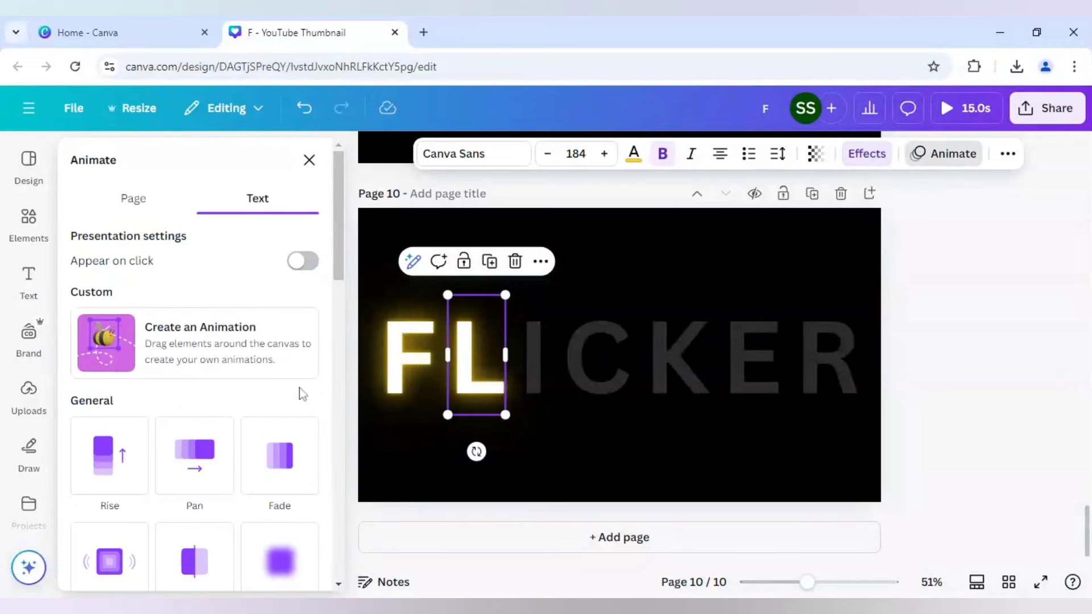
scroll(244, 486, "down", 5)
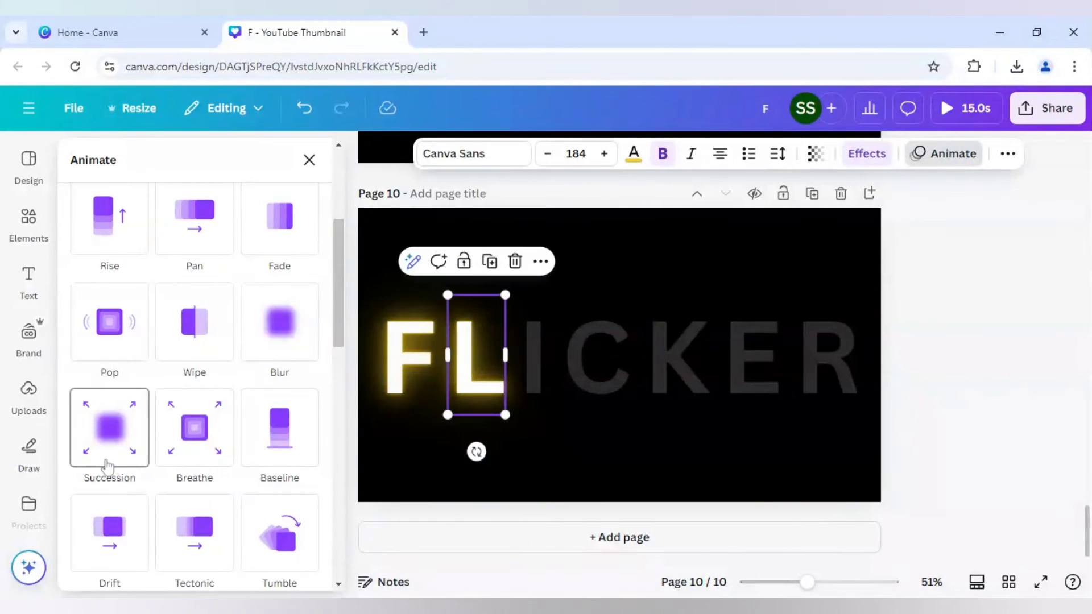
scroll(114, 472, "down", 2)
left_click(114, 560)
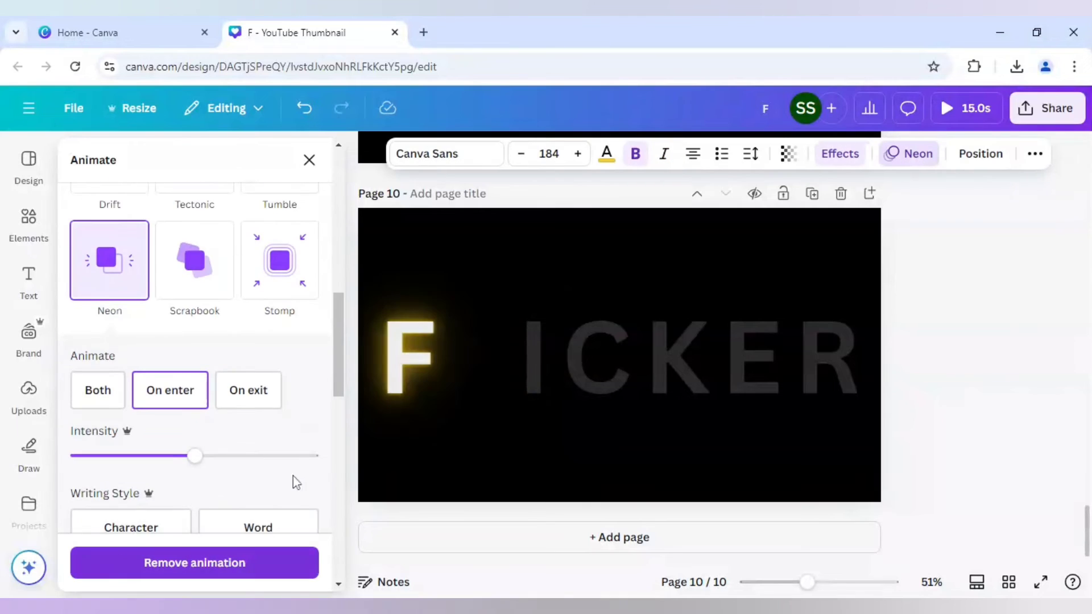
left_click(95, 397)
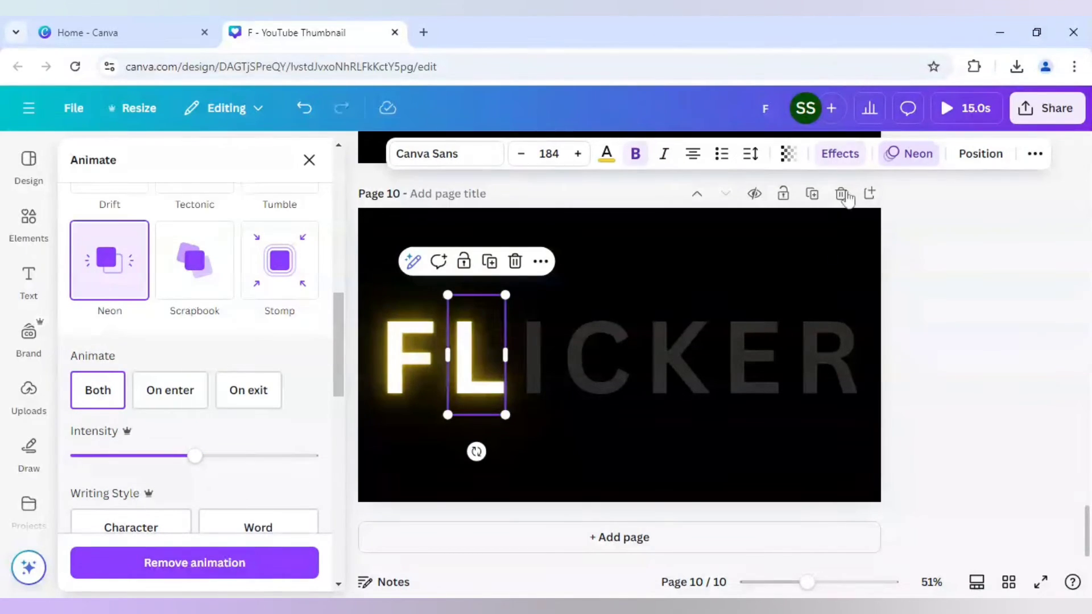
Duplicate page 10 into page 11 and light the I yellow with Neon effect and Neon animation
left_click(813, 197)
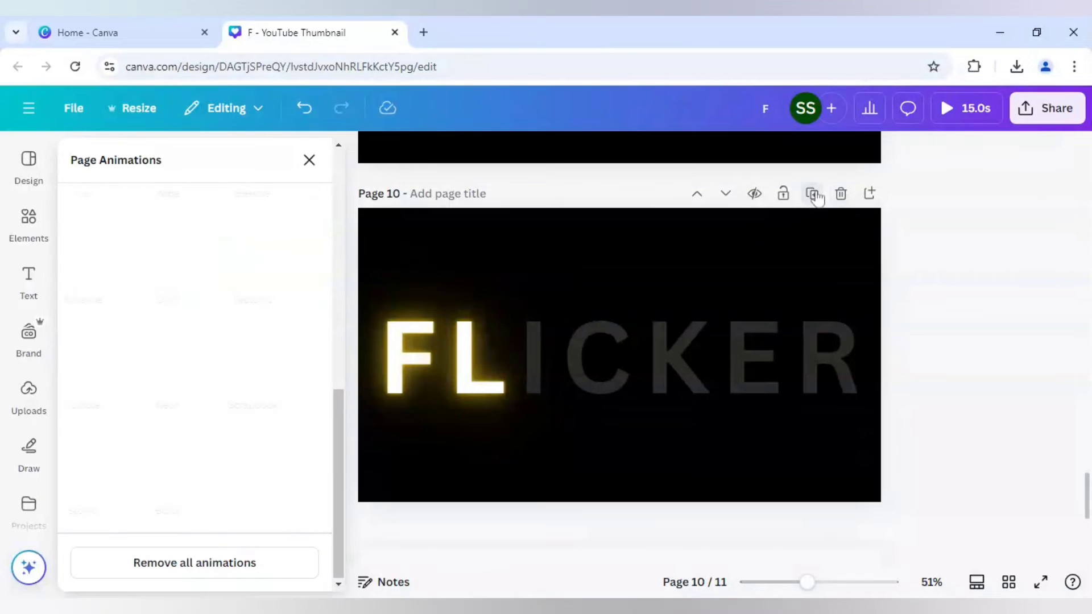
left_click(530, 364)
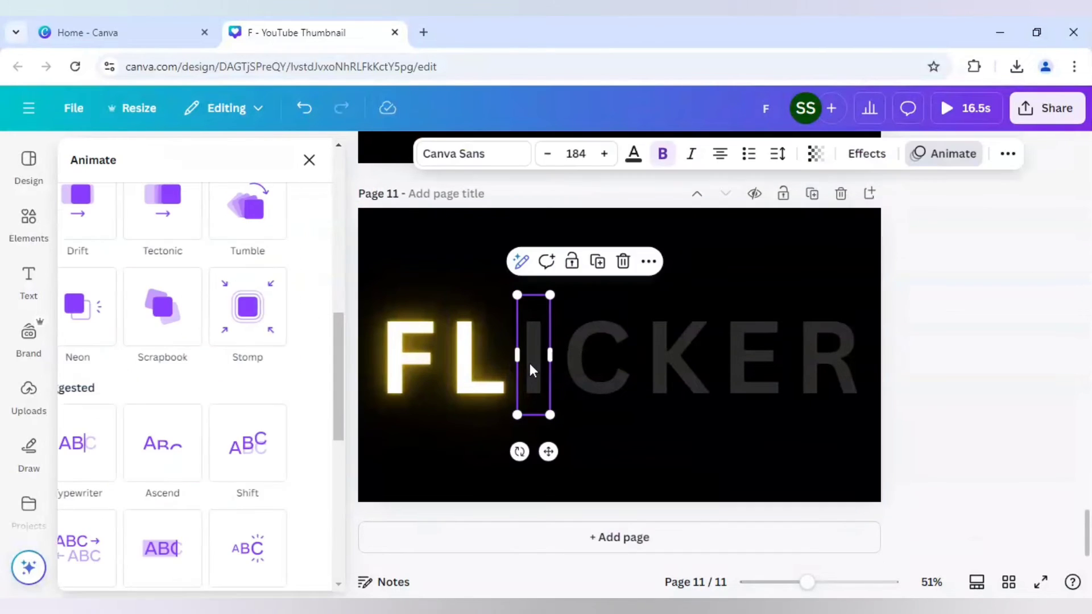
left_click(635, 157)
left_click(219, 282)
left_click(856, 157)
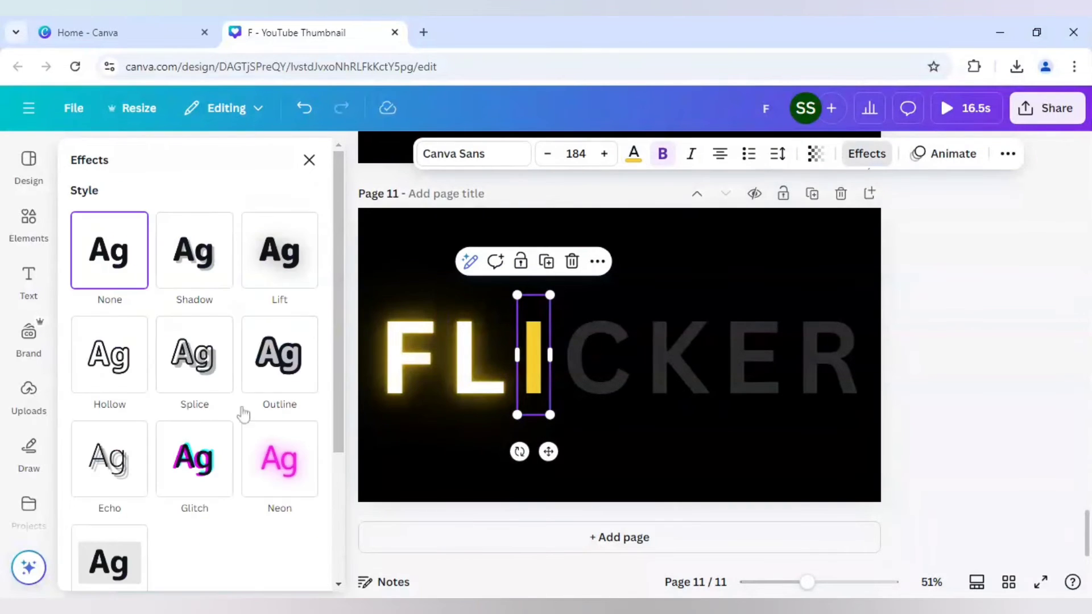
left_click(281, 455)
left_click(944, 154)
scroll(193, 369, "down", 3)
left_click(107, 268)
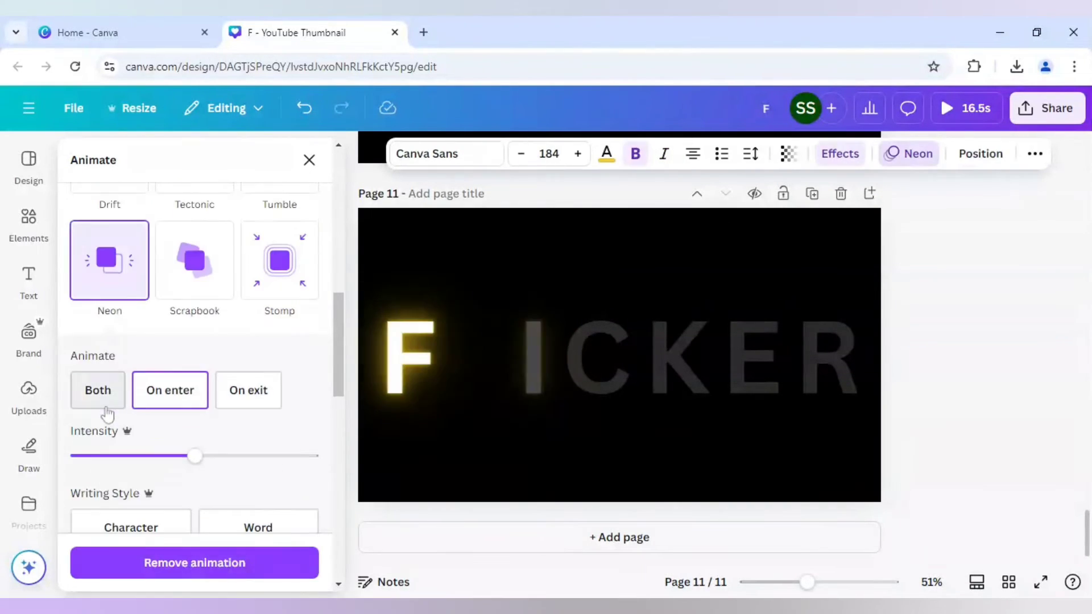
Duplicate into page 12 and light the C yellow with Neon at 100 and Neon animation
key("Escape")
left_click(811, 194)
left_click(597, 355)
left_click(131, 313)
left_click(840, 153)
left_click(280, 456)
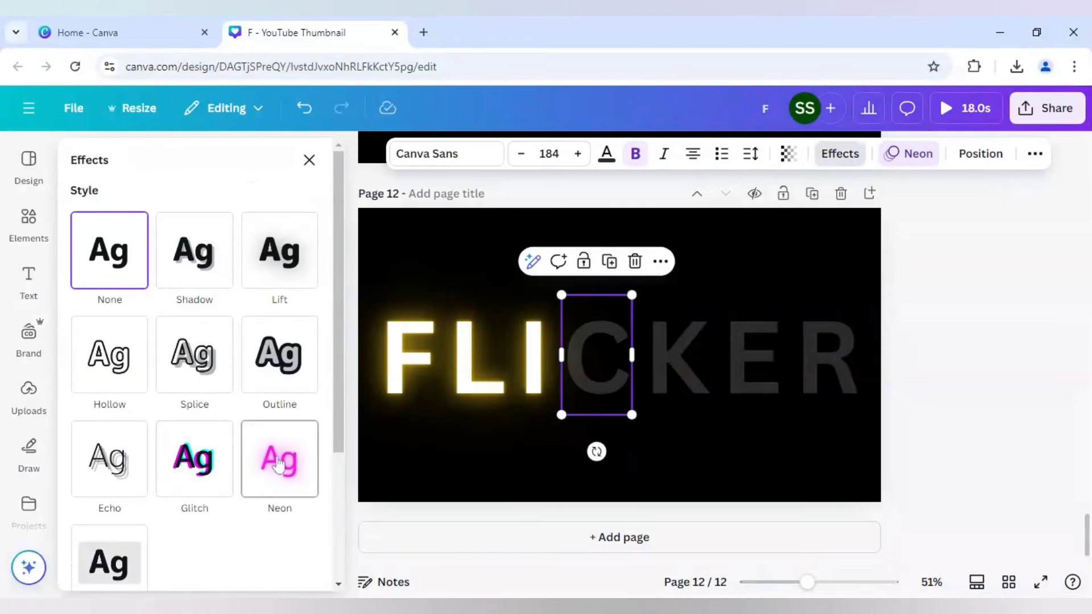
left_click_drag(145, 563, 209, 563)
left_click(607, 153)
left_click(216, 280)
Duplicate into page 13 and light the K yellow with Neon effect and Neon animation
left_click(812, 194)
left_click(677, 356)
left_click(633, 154)
left_click(216, 281)
left_click(867, 154)
left_click(280, 456)
left_click(944, 153)
scroll(224, 446, "down", 5)
left_click(108, 365)
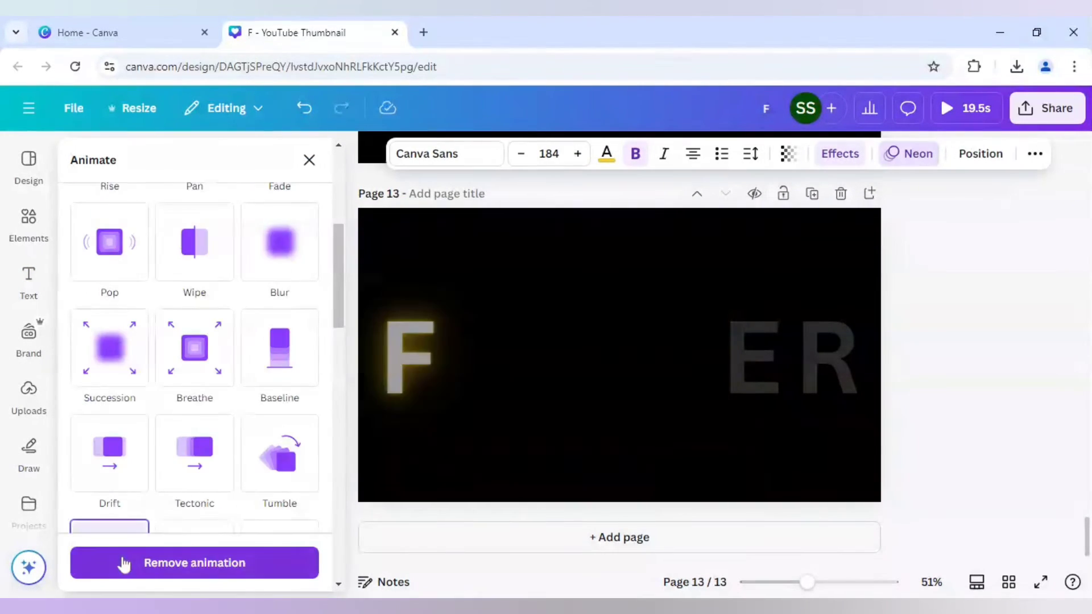
Duplicate into page 14 and light the E yellow with Neon at 100, animated on Both
left_click(812, 193)
left_click(760, 334)
left_click(606, 153)
left_click(216, 280)
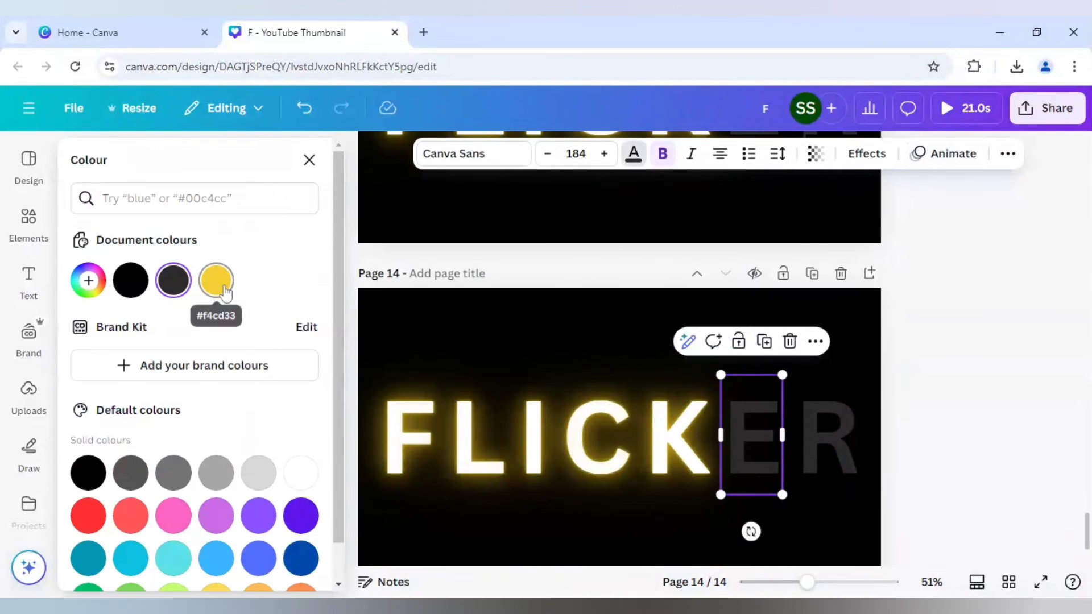
left_click(938, 154)
scroll(269, 463, "down", 5)
left_click(109, 307)
left_click(98, 437)
left_click(840, 154)
left_click(278, 456)
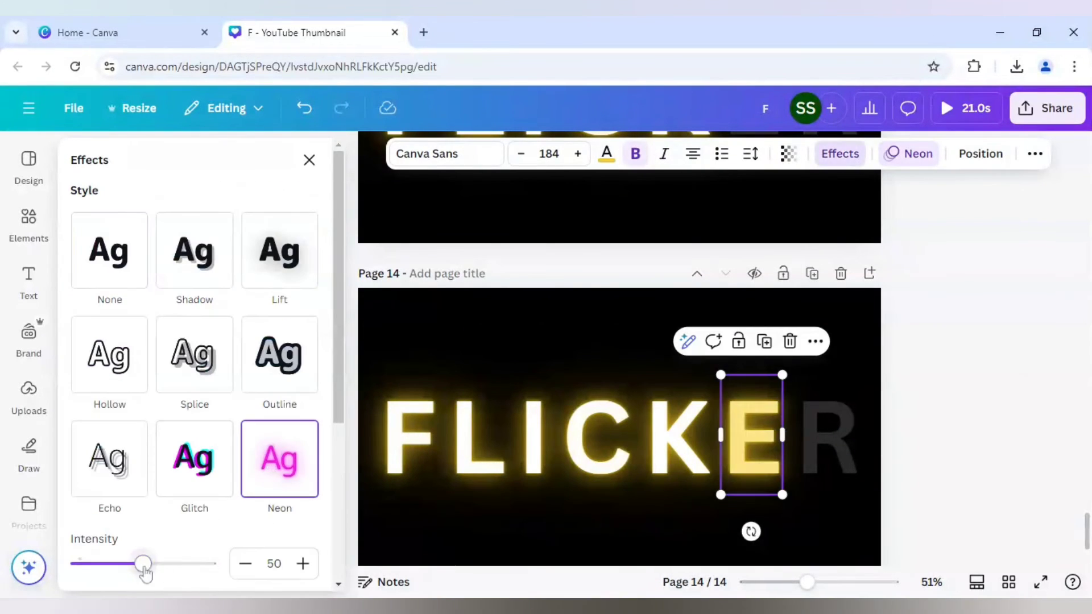
left_click(811, 274)
left_click_drag(146, 564, 207, 563)
Light page 15's R yellow with Neon effect and Neon animation on Both, completing FLICKER
left_click(828, 435)
left_click(634, 154)
left_click(215, 278)
left_click(868, 153)
left_click(280, 458)
left_click(944, 153)
scroll(136, 496, "down", 5)
scroll(137, 496, "down", 5)
left_click(109, 260)
left_click(98, 390)
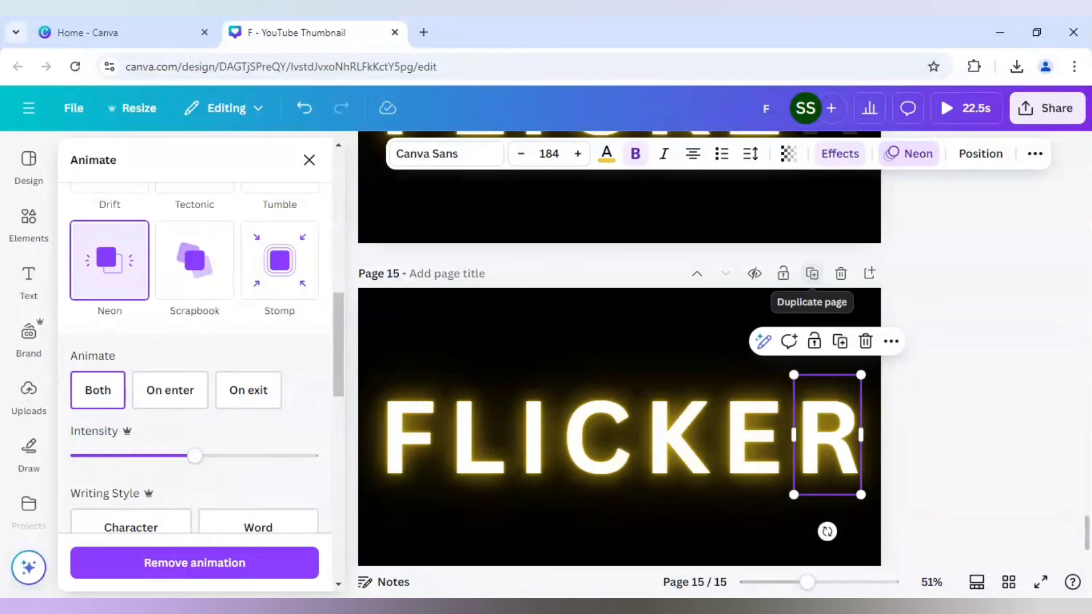
Duplicate the fully lit FLICKER page to create page 16
left_click(813, 274)
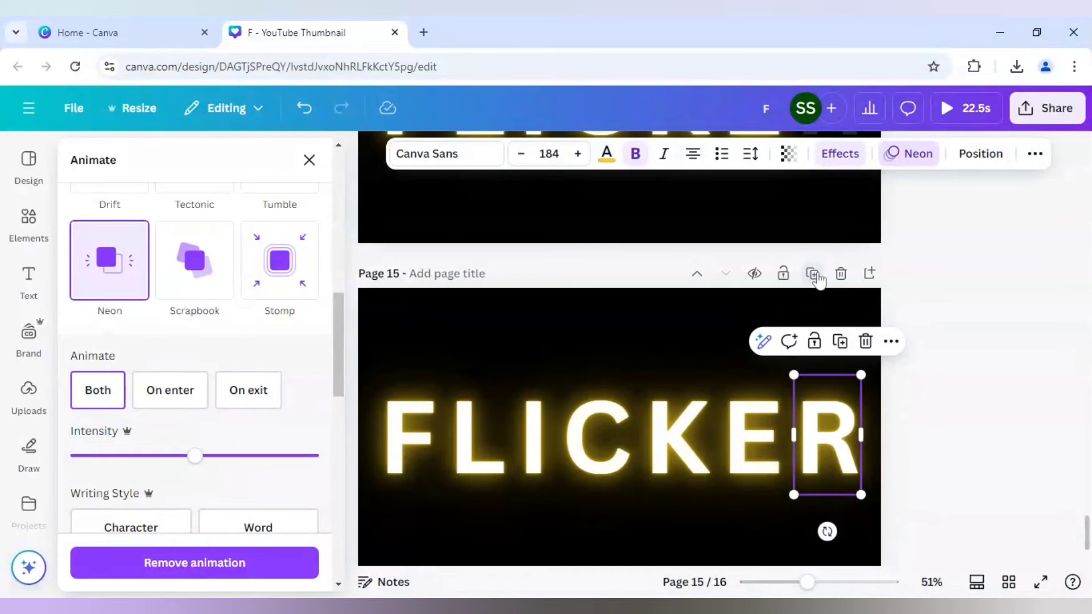
left_click(390, 470)
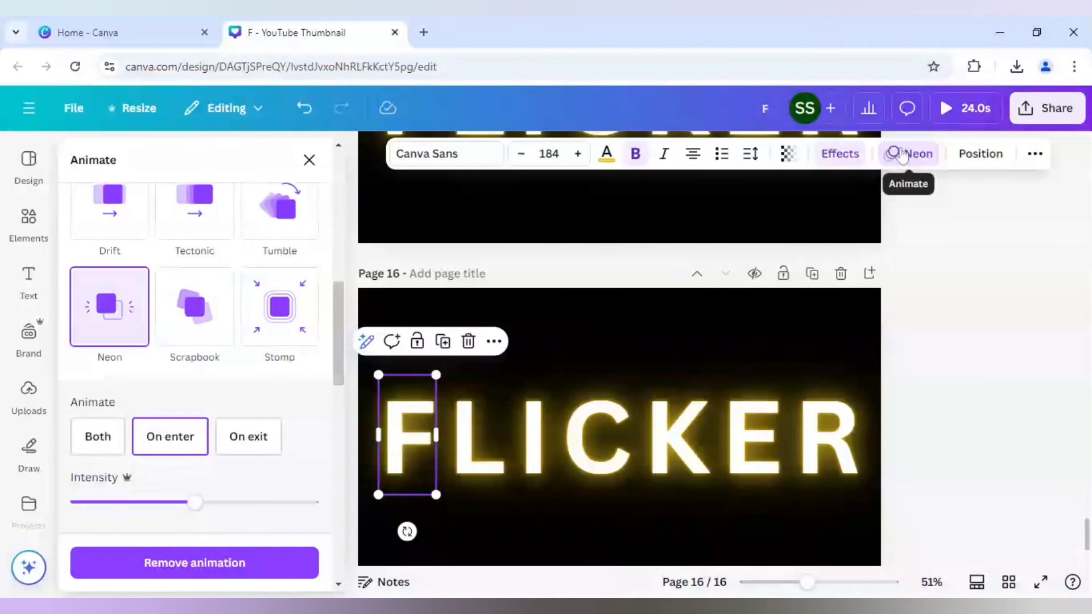
left_click(28, 279)
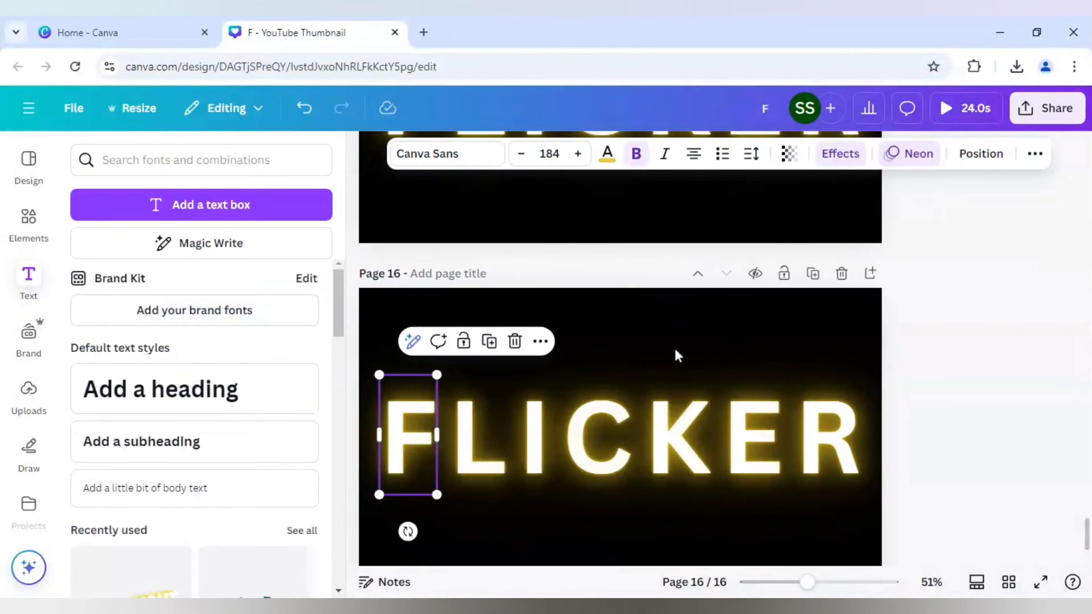
left_click(675, 351)
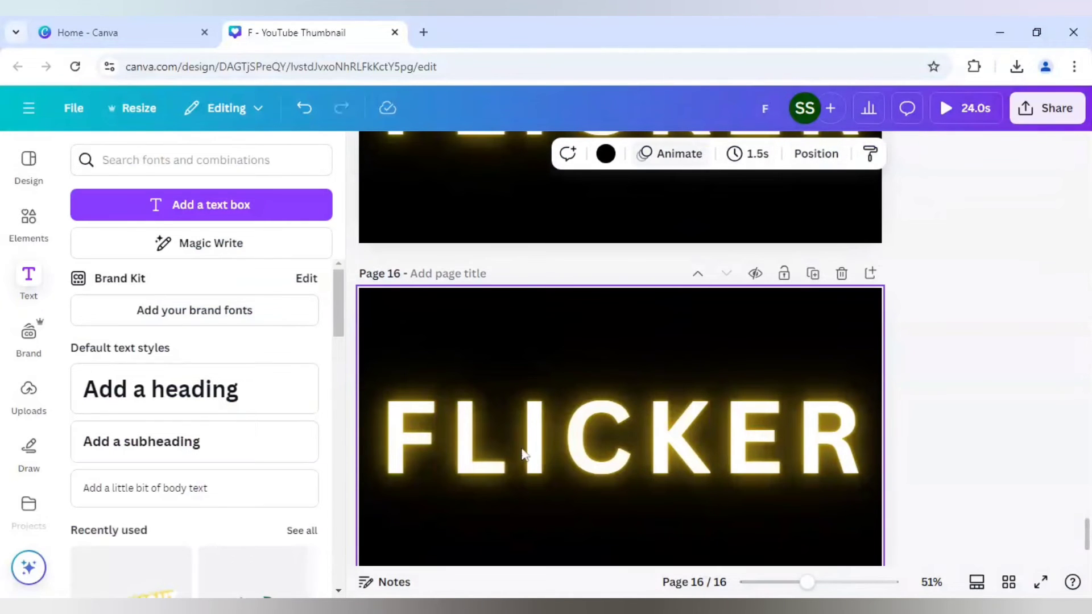
Remove the Neon animation from the letters F, L, I and C on page 16
left_click(413, 434)
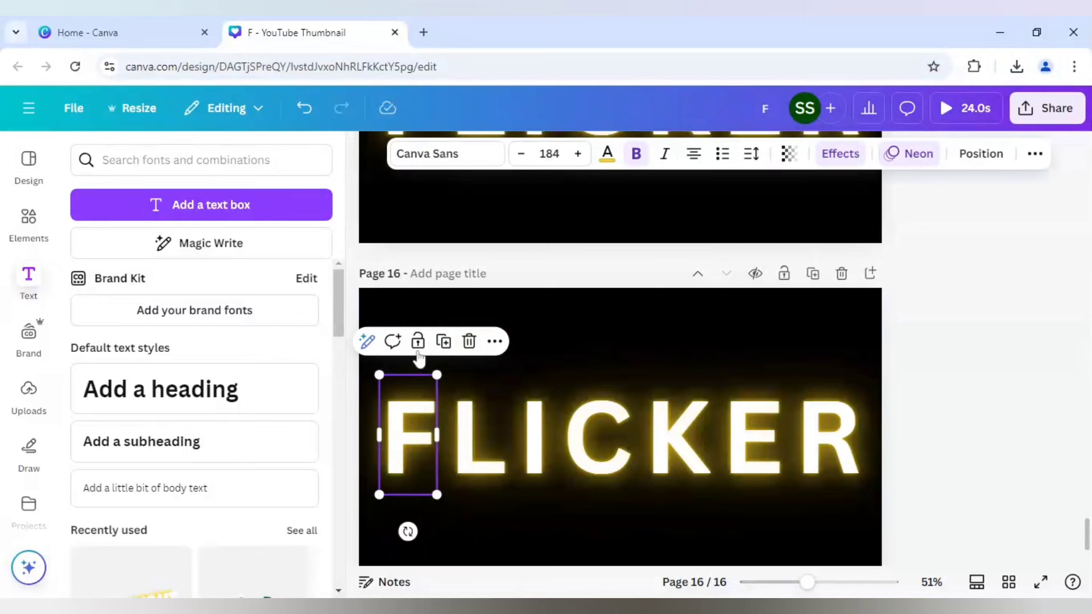
left_click(898, 162)
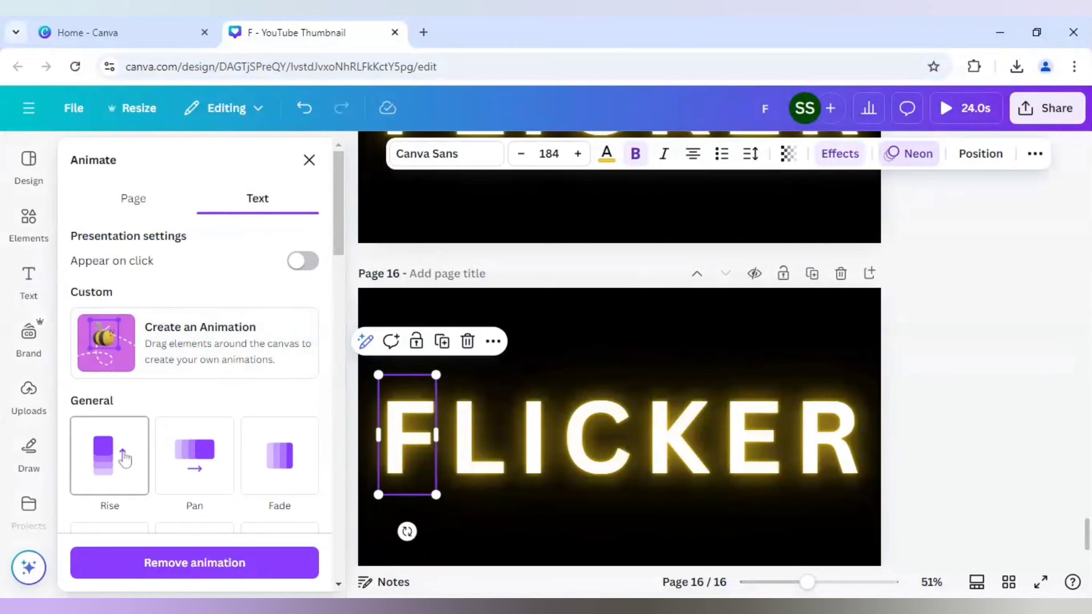
scroll(148, 501, "down", 3)
left_click(183, 559)
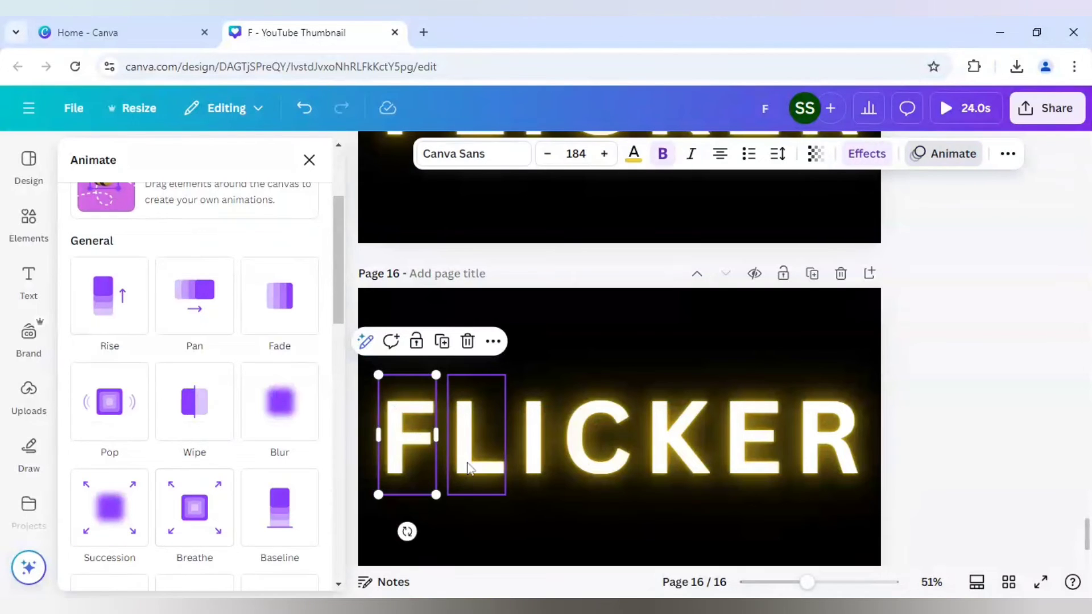
left_click(465, 472)
left_click(234, 575)
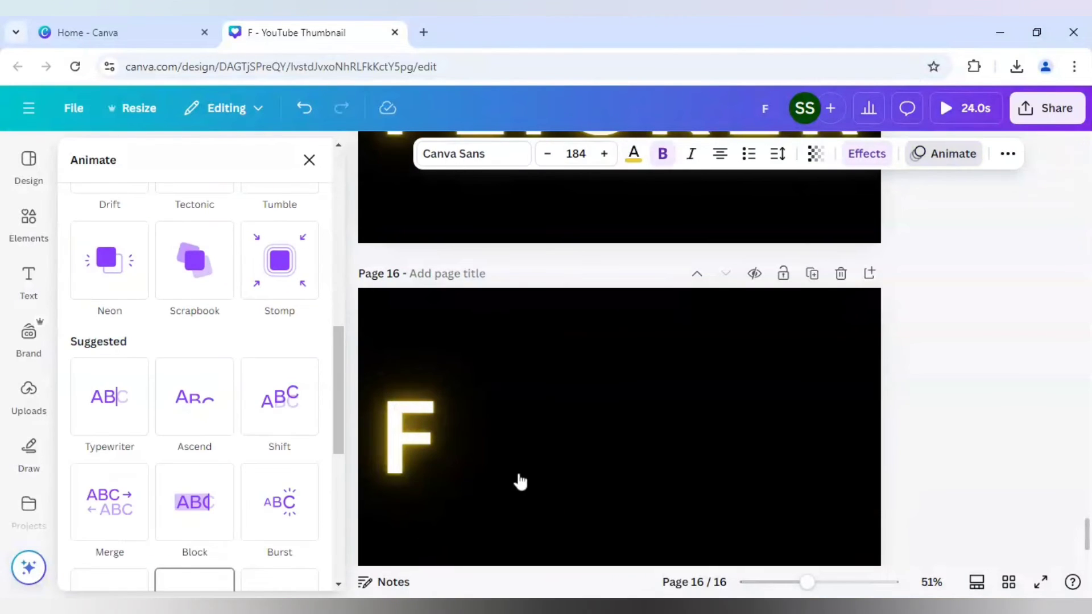
left_click(532, 466)
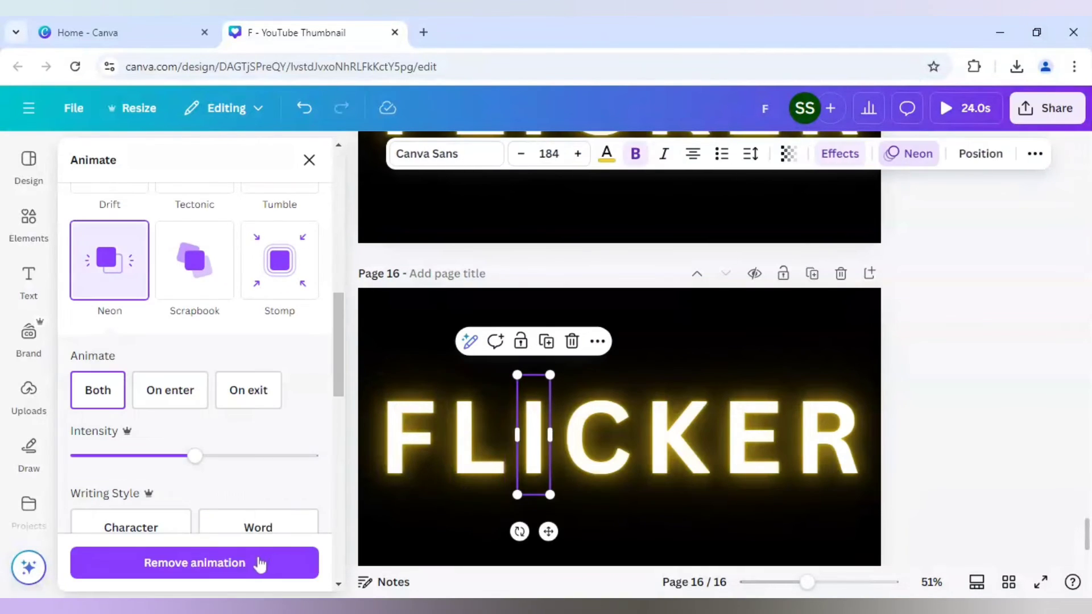
left_click(259, 563)
left_click(594, 462)
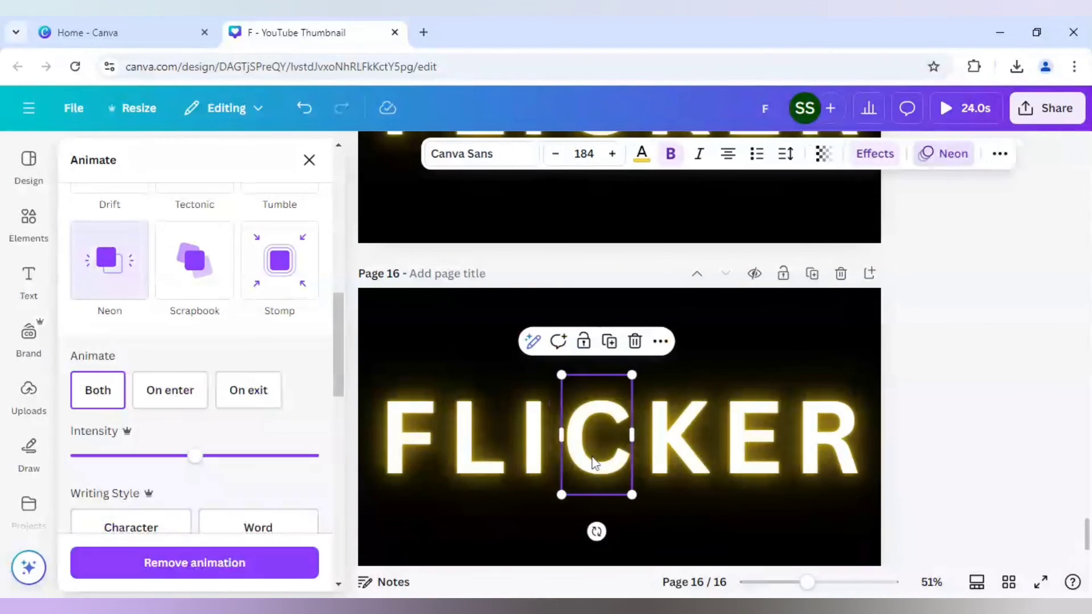
left_click(296, 565)
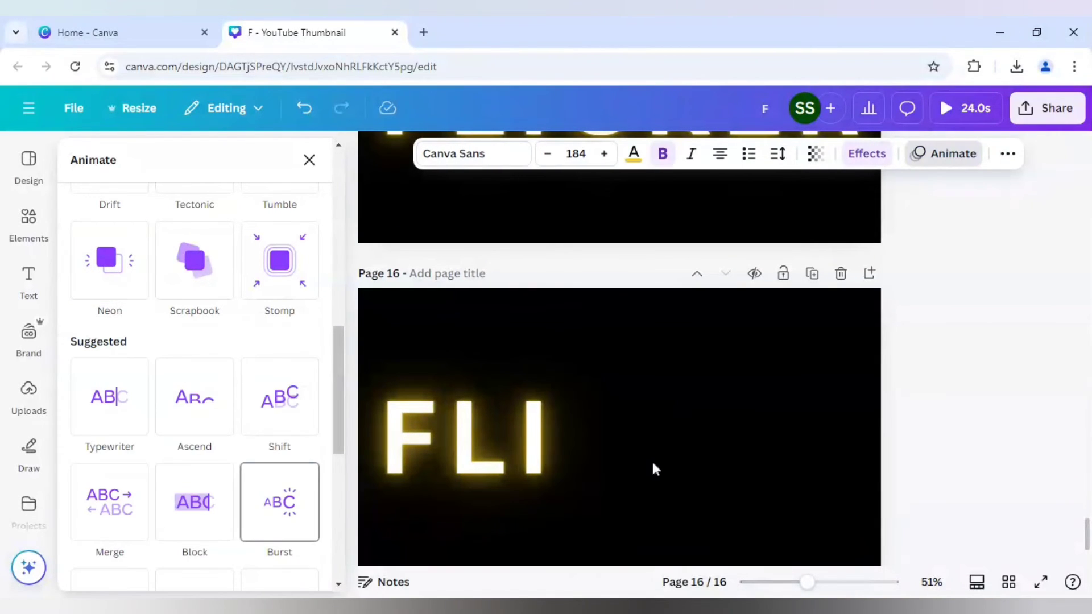
Remove the Neon animation from the remaining letters K, E and R
left_click(669, 460)
left_click(284, 566)
left_click(752, 482)
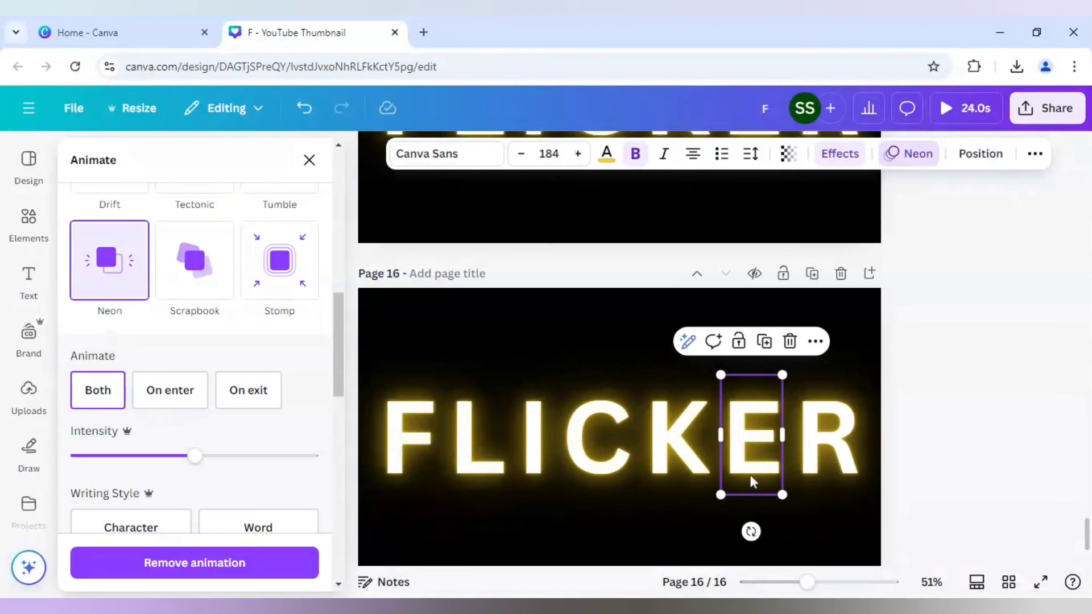
left_click(280, 568)
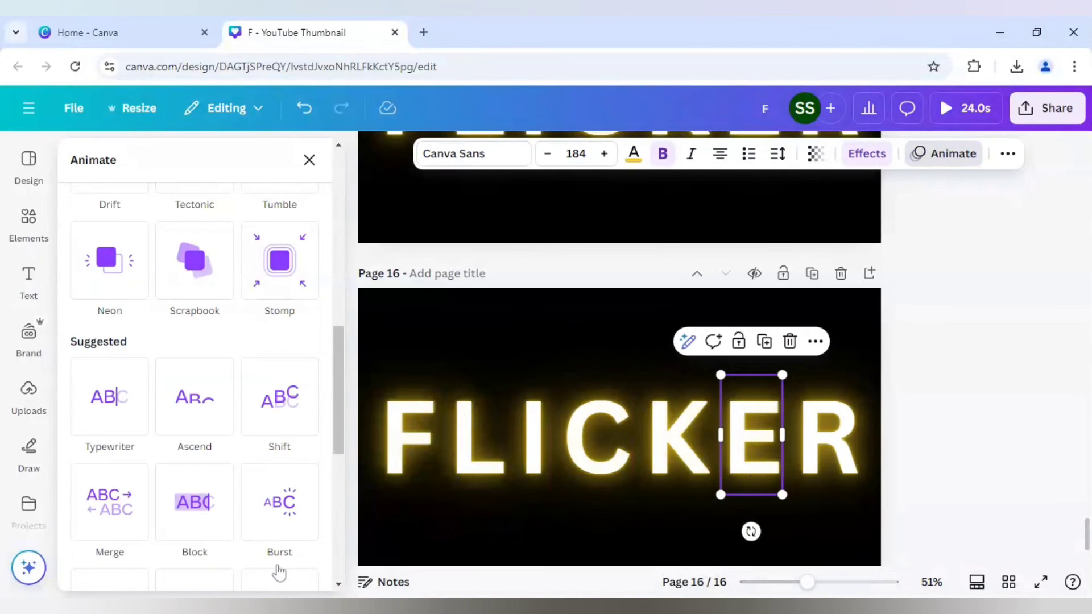
left_click(826, 466)
left_click(288, 569)
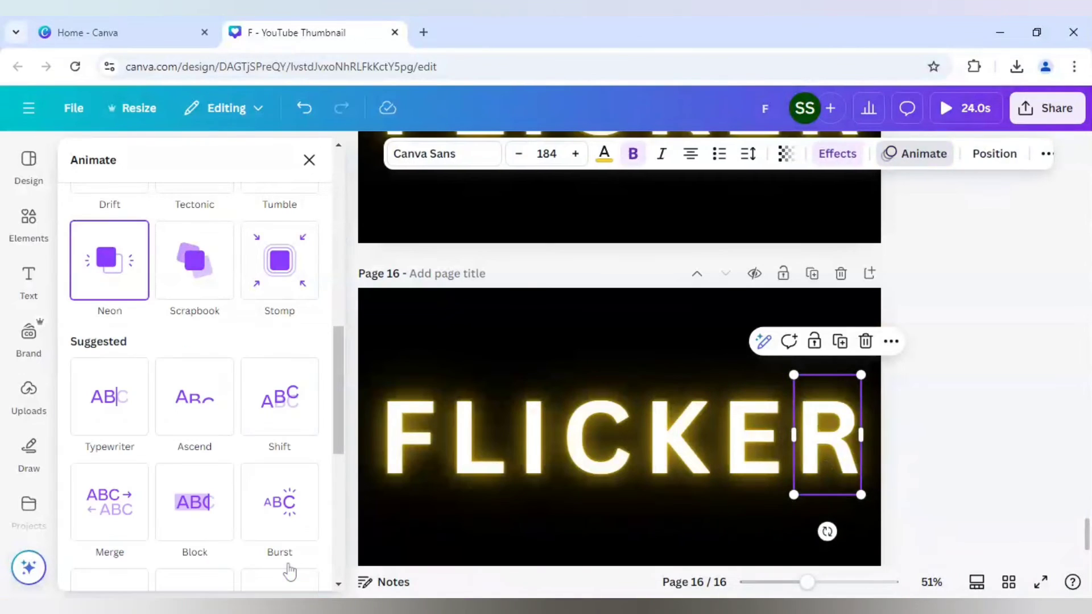
left_click(455, 357)
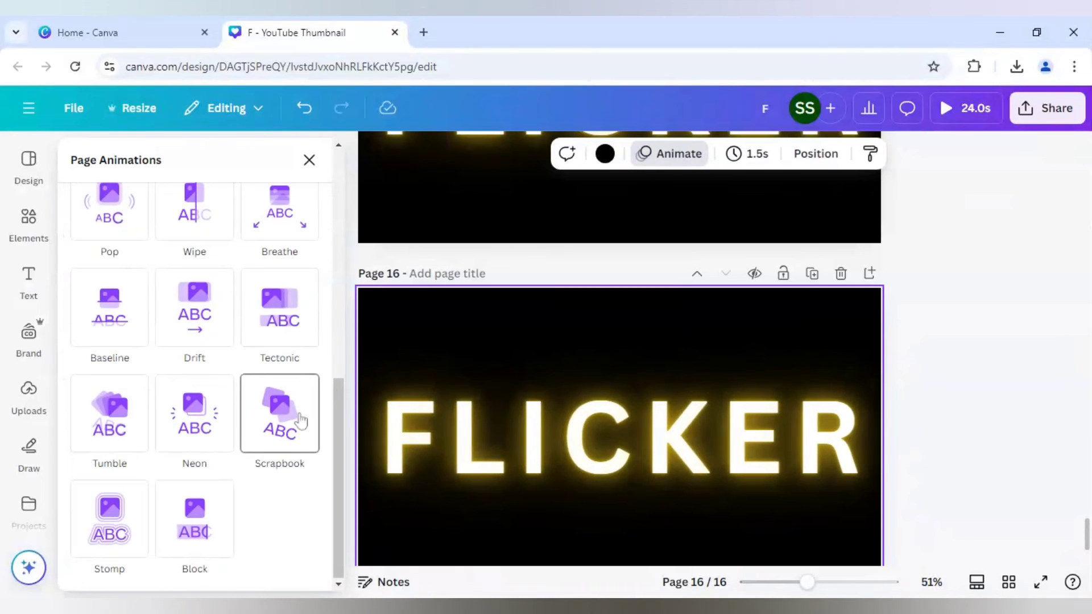
Preview the Sleek, Fun, Corporate, Chill, Rise, Pan and Fade page animations on page 16
scroll(165, 339, "up", 8)
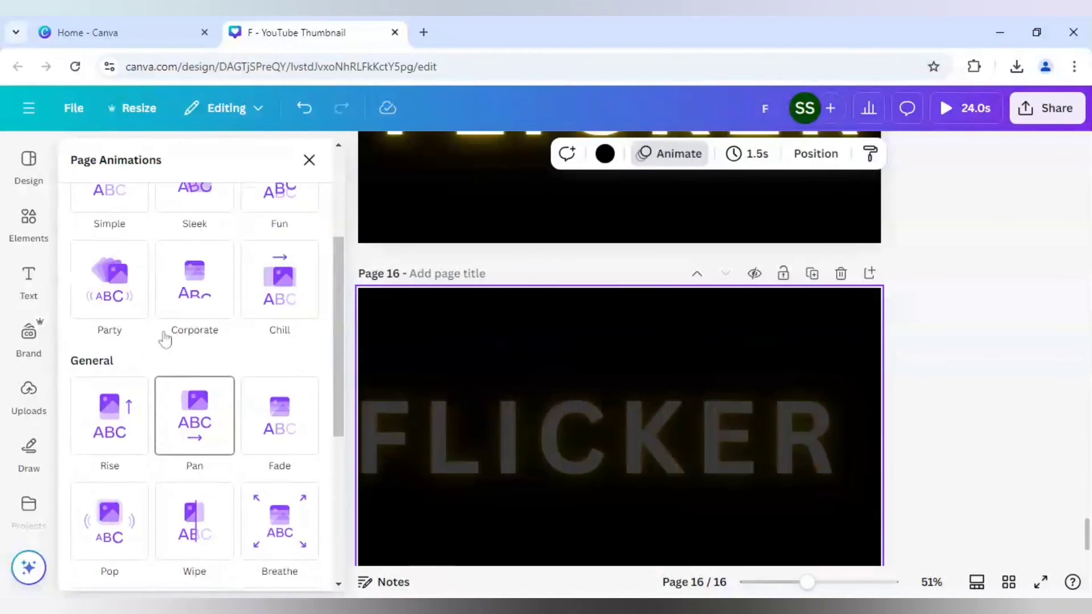
scroll(165, 339, "up", 1)
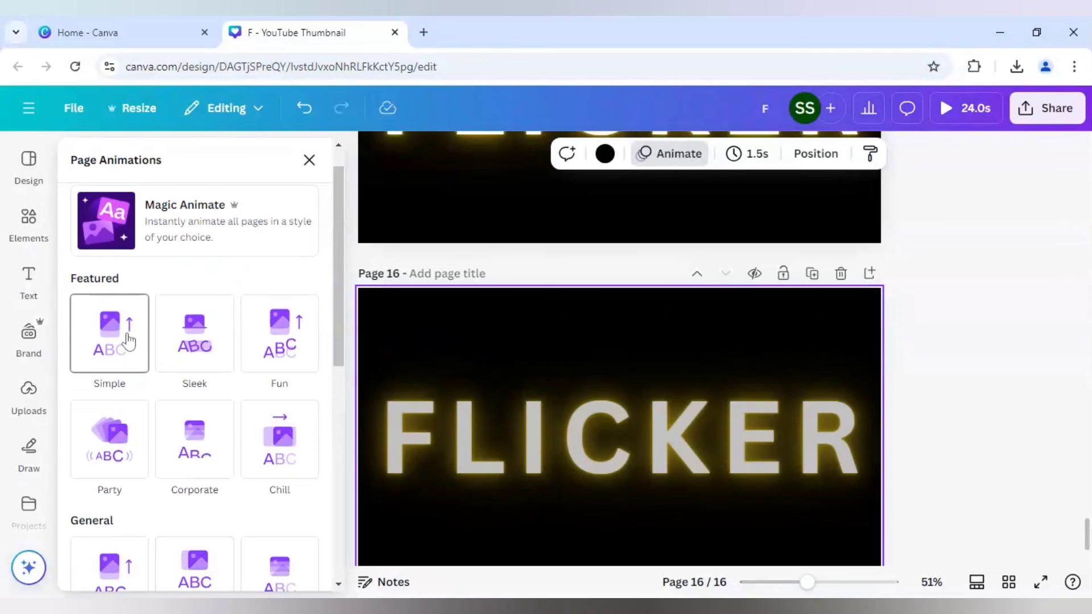
left_click(189, 343)
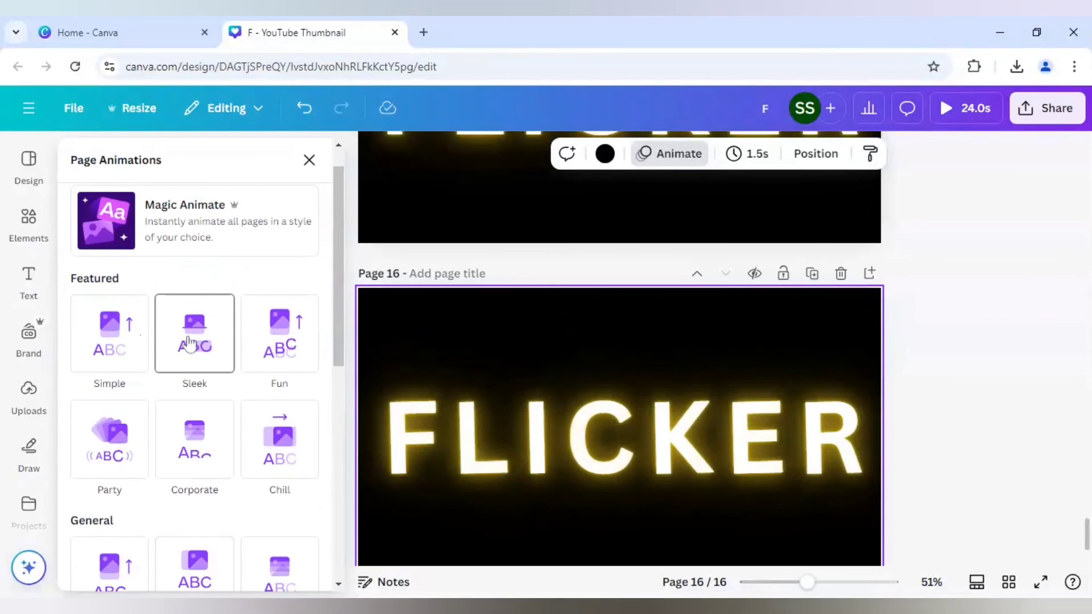
left_click(266, 344)
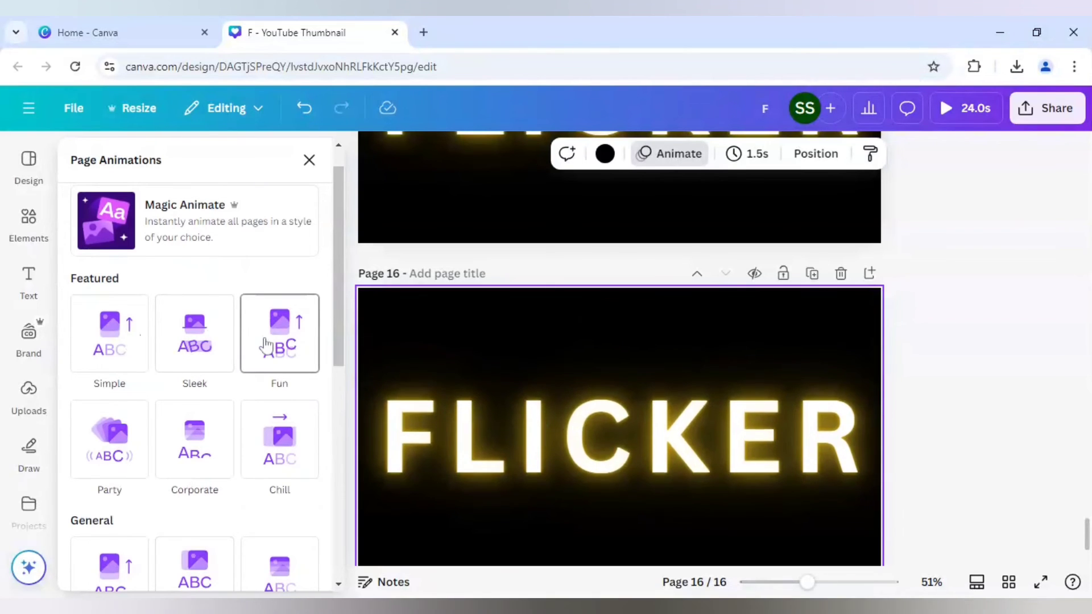
left_click(195, 440)
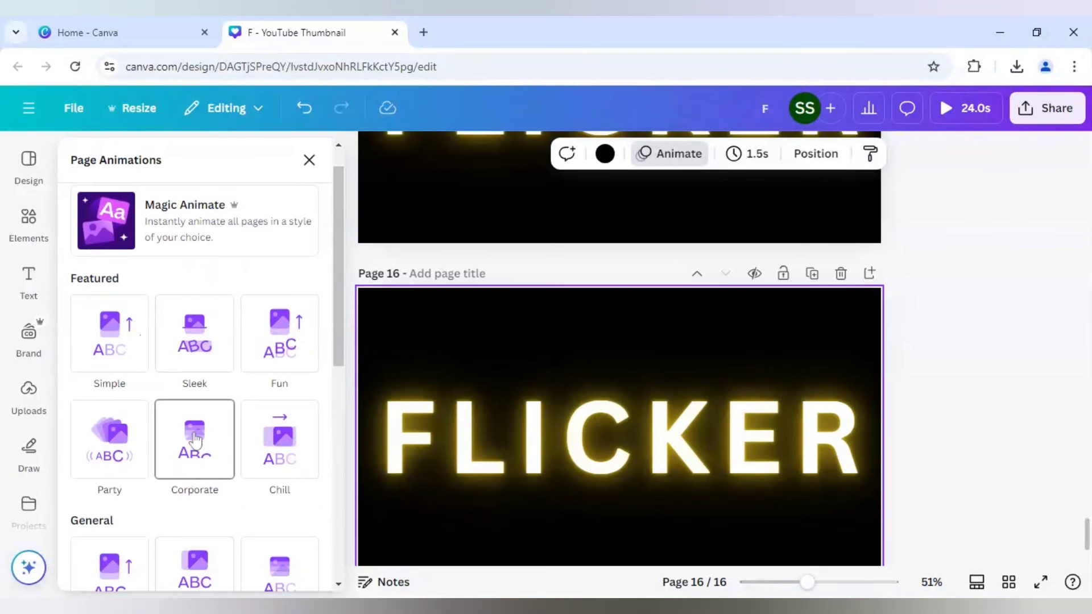
left_click(282, 447)
scroll(283, 447, "down", 3)
left_click(110, 417)
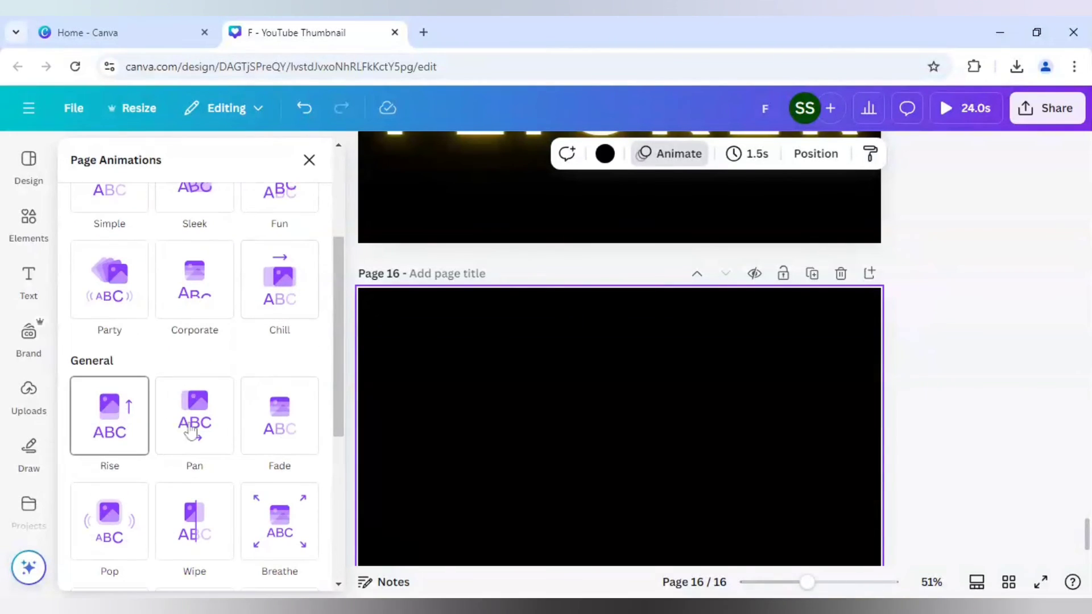
left_click(192, 432)
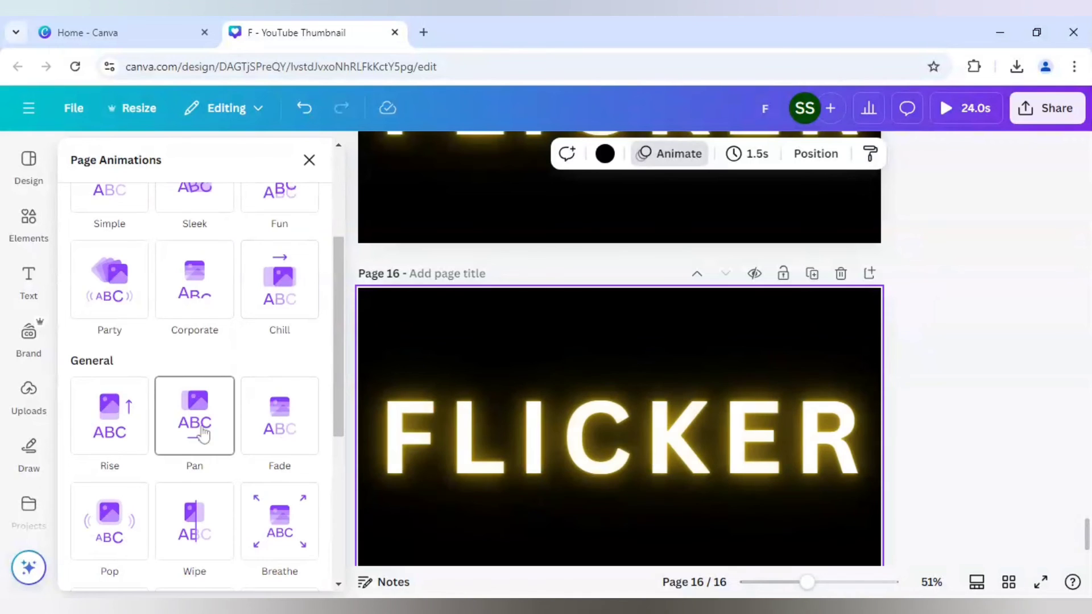
left_click(263, 444)
Apply the Wipe page animation, then preview Baseline, Drift and Tectonic
scroll(250, 447, "down", 3)
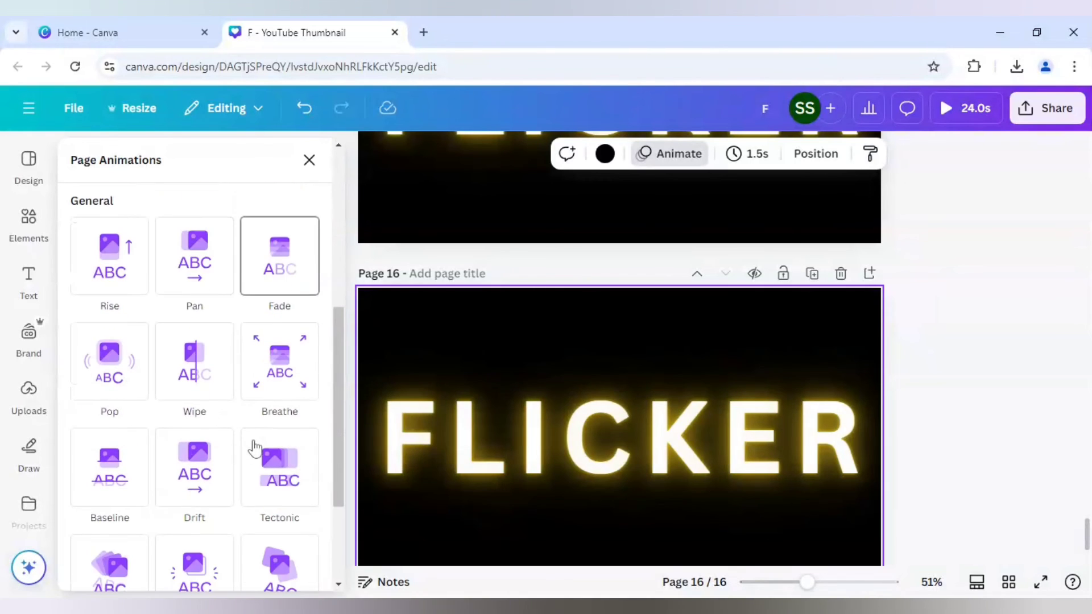
left_click(199, 383)
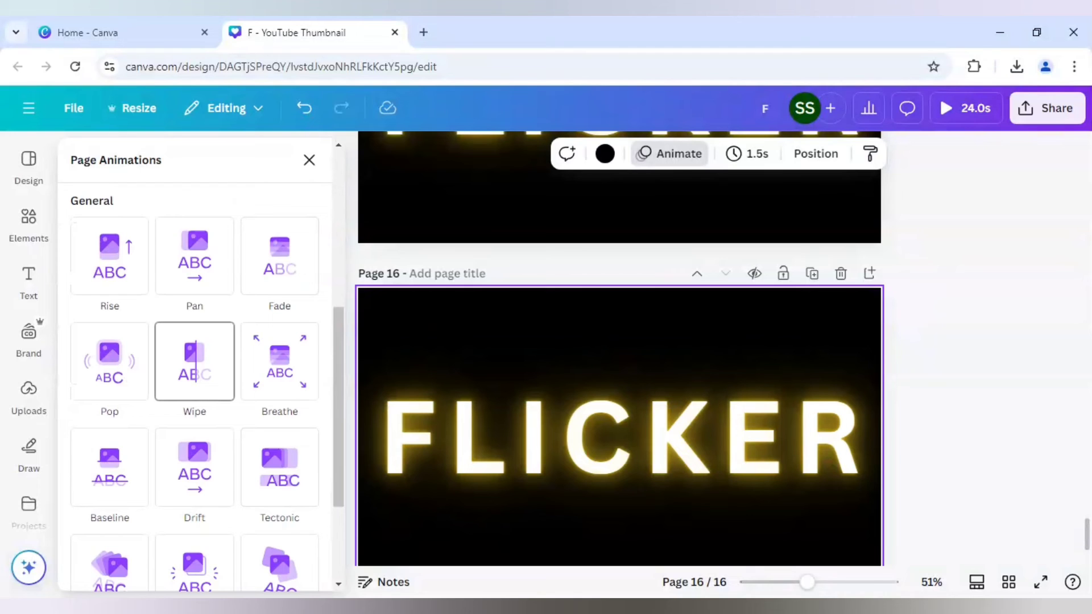
left_click(196, 381)
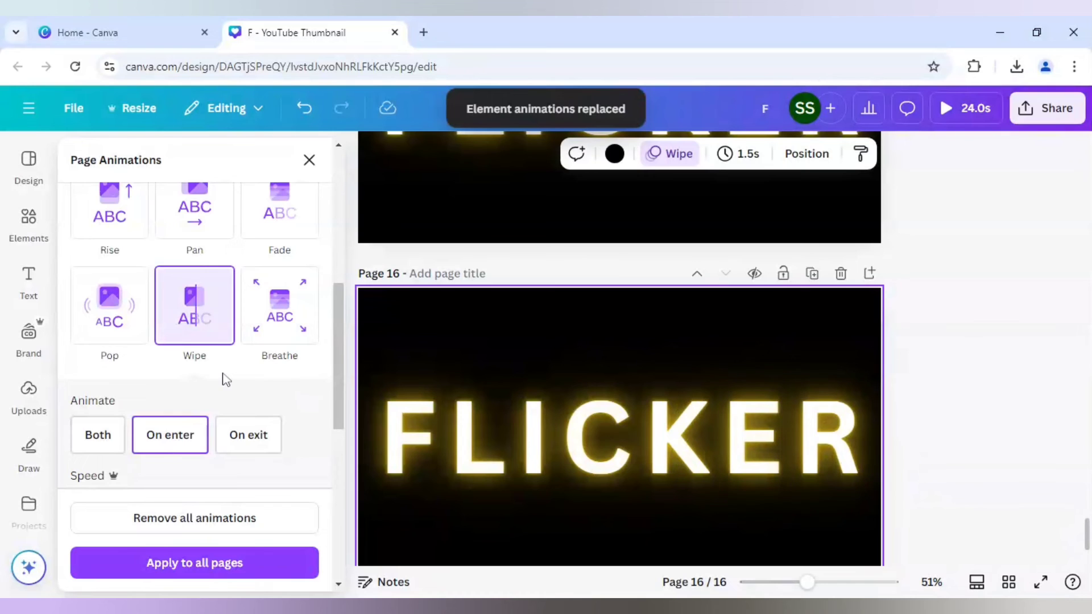
scroll(225, 378, "down", 2)
scroll(225, 380, "down", 4)
left_click(131, 437)
left_click(195, 439)
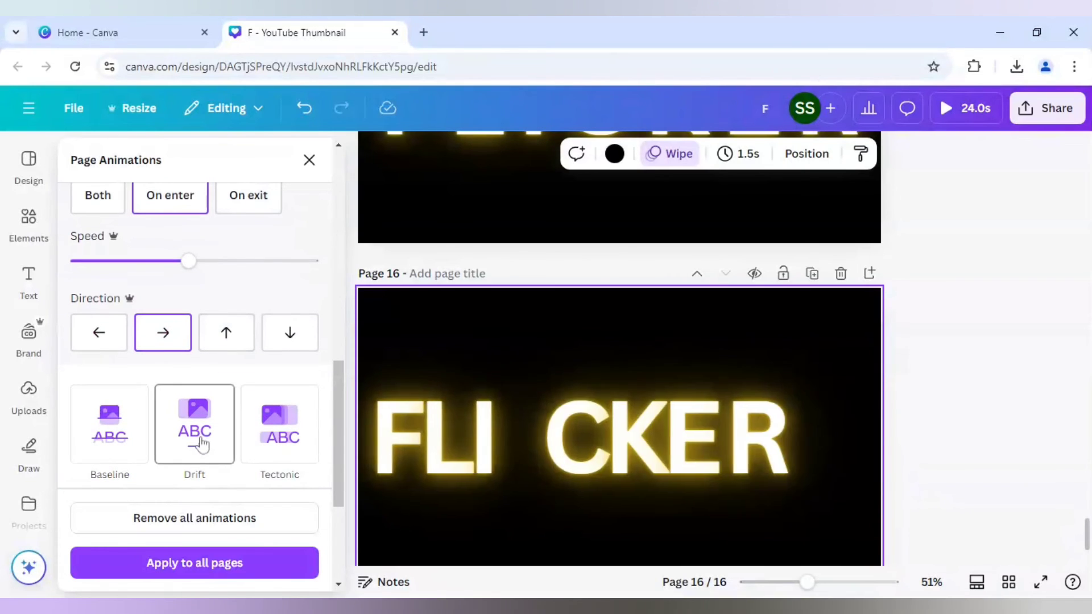
left_click(291, 443)
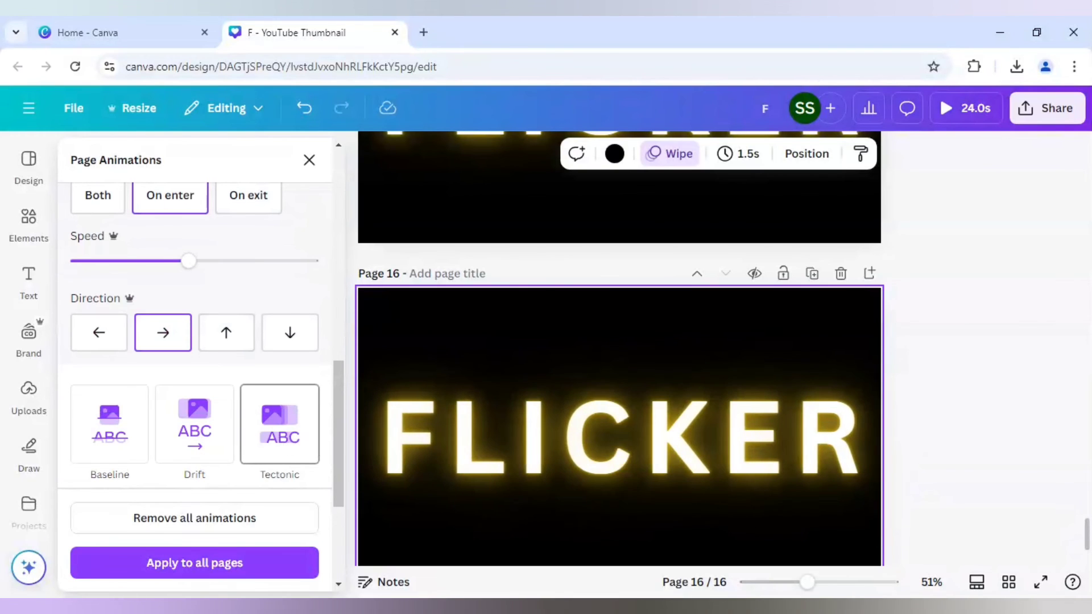
scroll(291, 445, "down", 3)
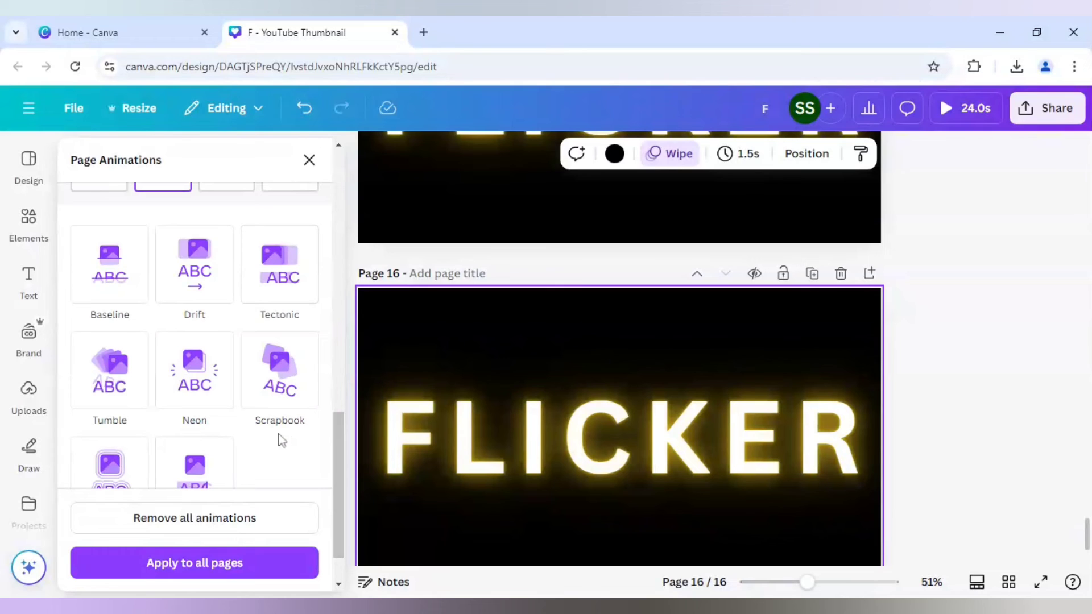
Preview Neon, apply the Block page animation, and keep the 1.5s page timing
left_click(189, 399)
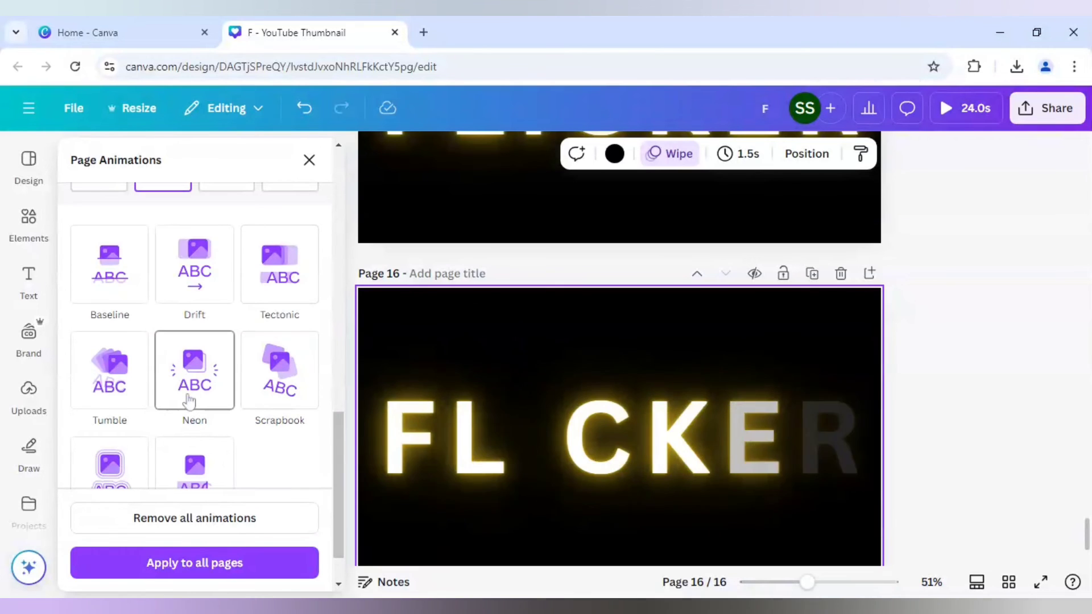
scroll(193, 427, "down", 1)
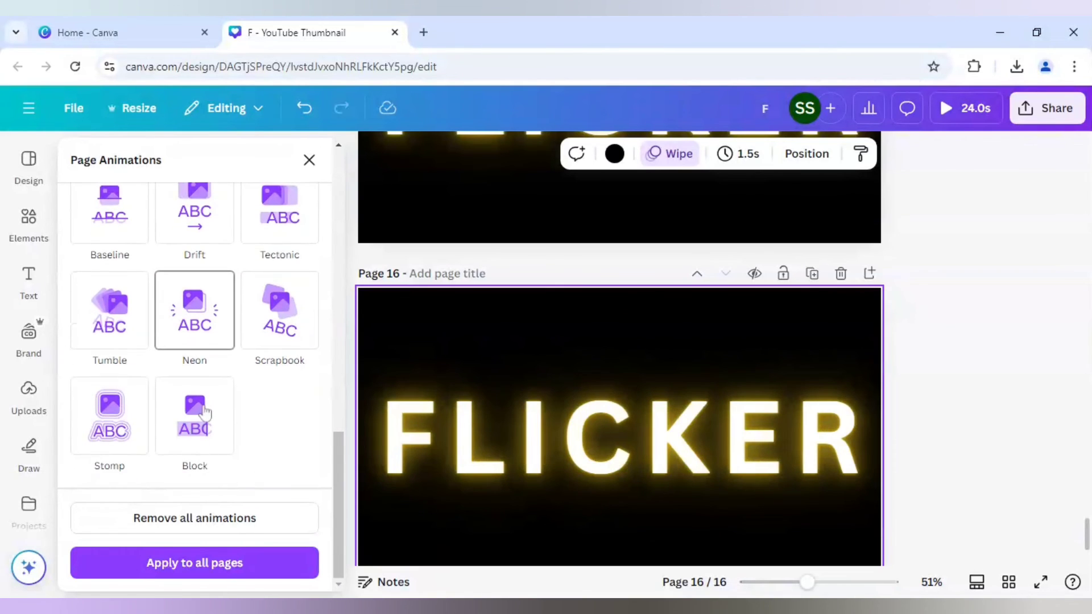
left_click(204, 412)
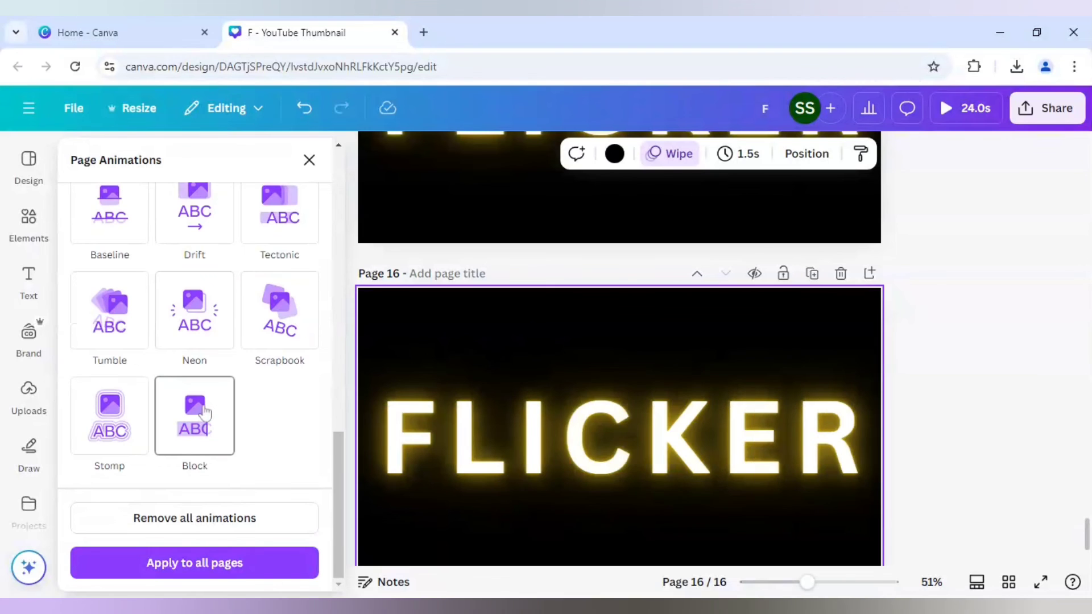
left_click(205, 413)
scroll(228, 438, "down", 2)
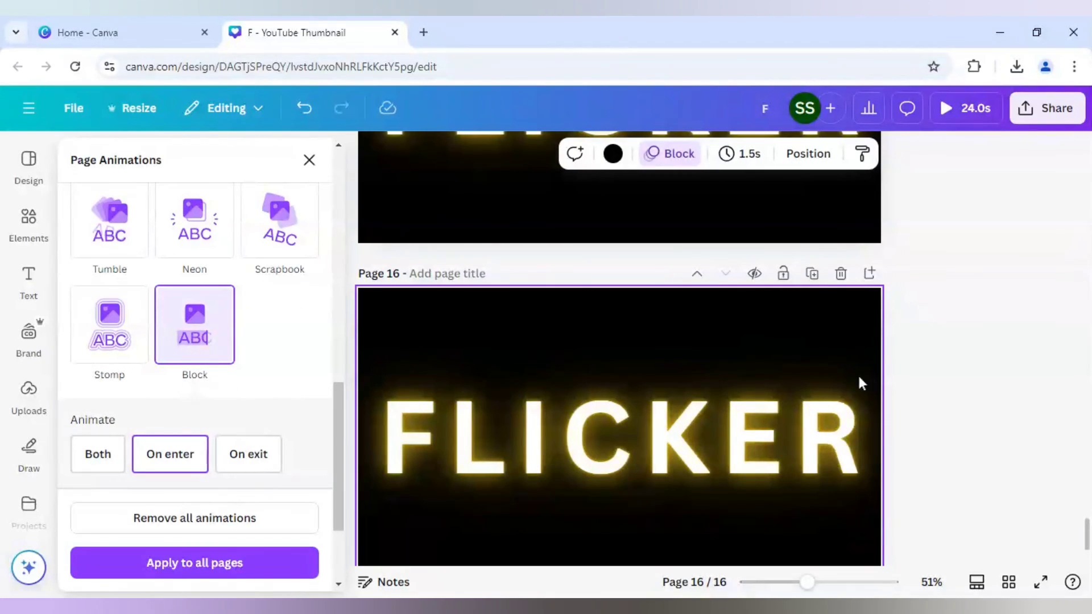
left_click(745, 154)
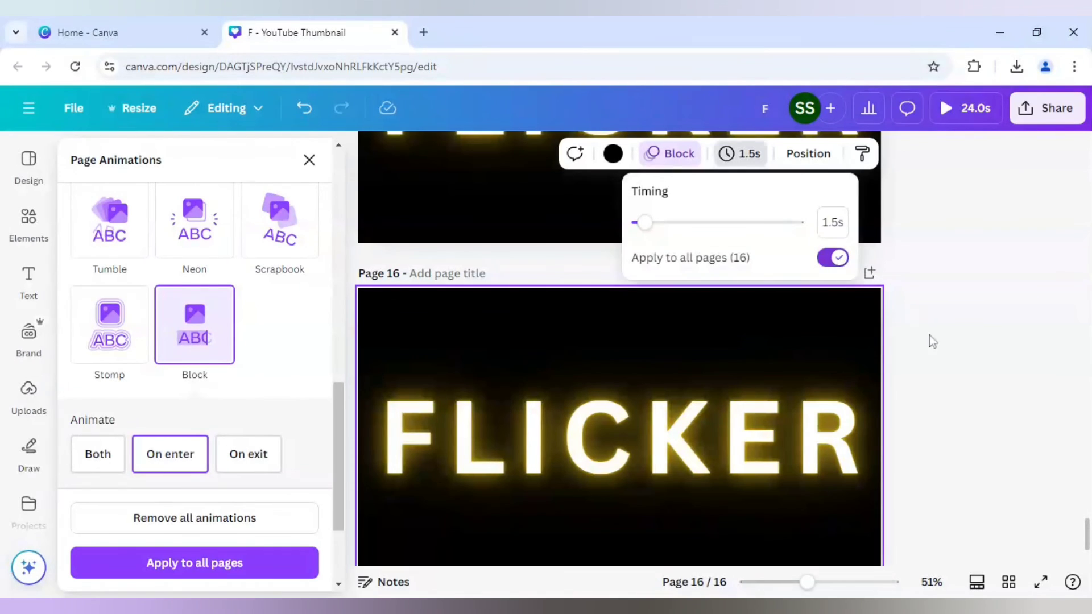
left_click(933, 203)
left_click(973, 111)
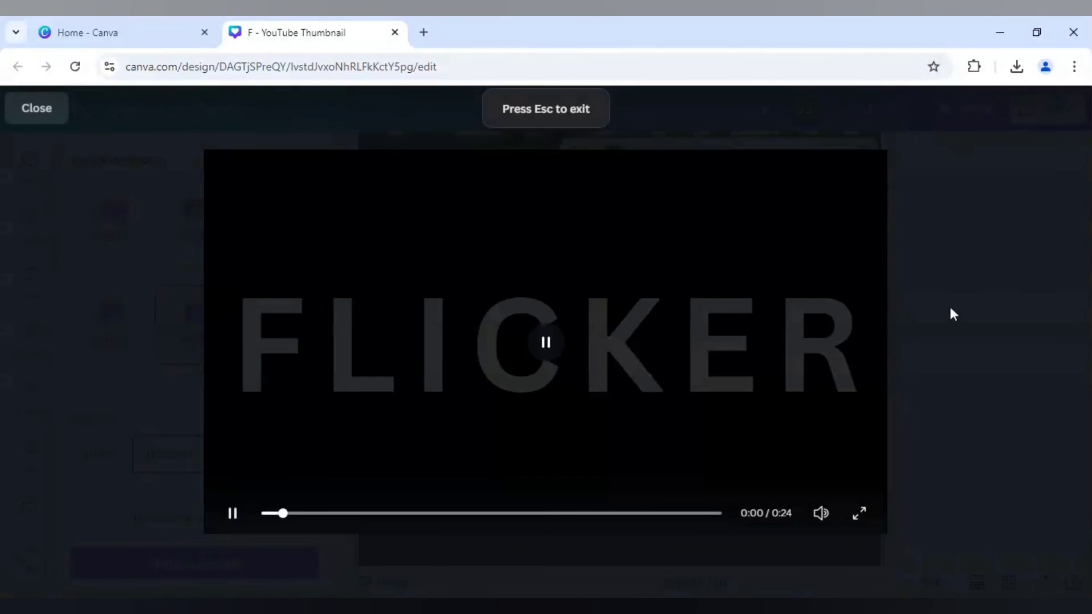